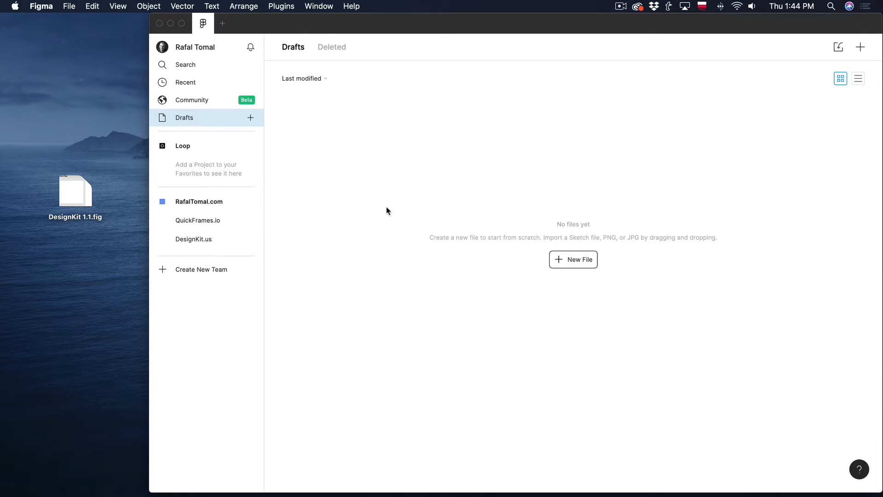
# - Import DesignKit 1.1.fig from the desktop into Drafts and open the imported file in an enlarged window
pyautogui.click(39, 230)
pyautogui.click(84, 210)
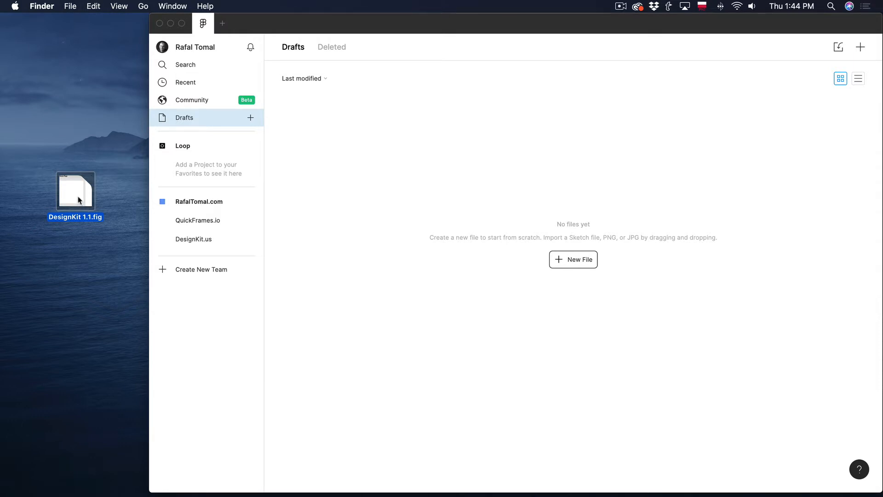
pyautogui.moveTo(79, 200); pyautogui.dragTo(450, 193)
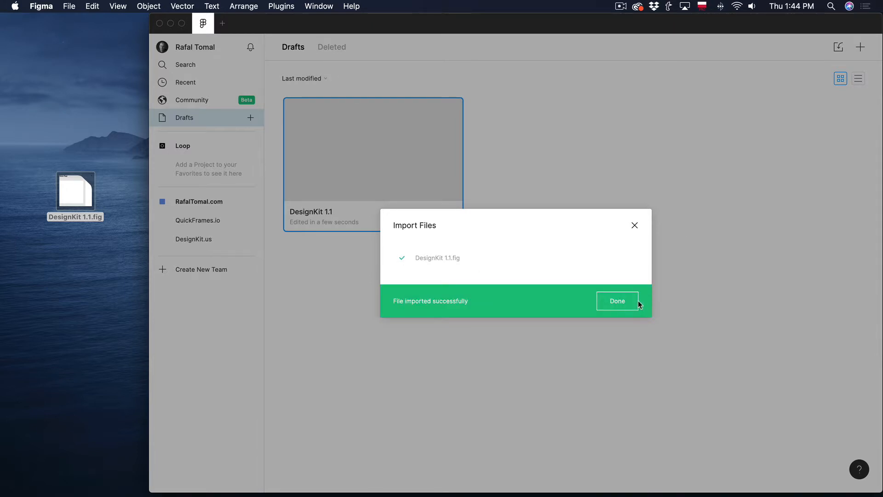
pyautogui.click(632, 301)
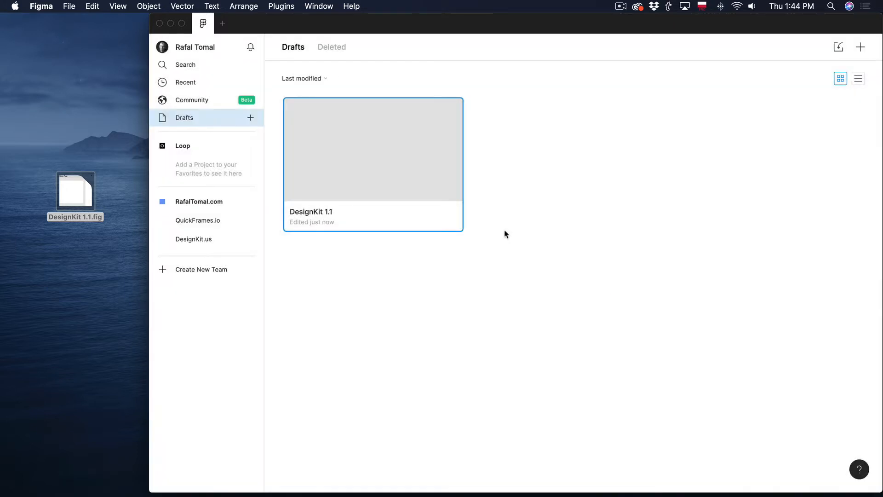
pyautogui.doubleClick(393, 164)
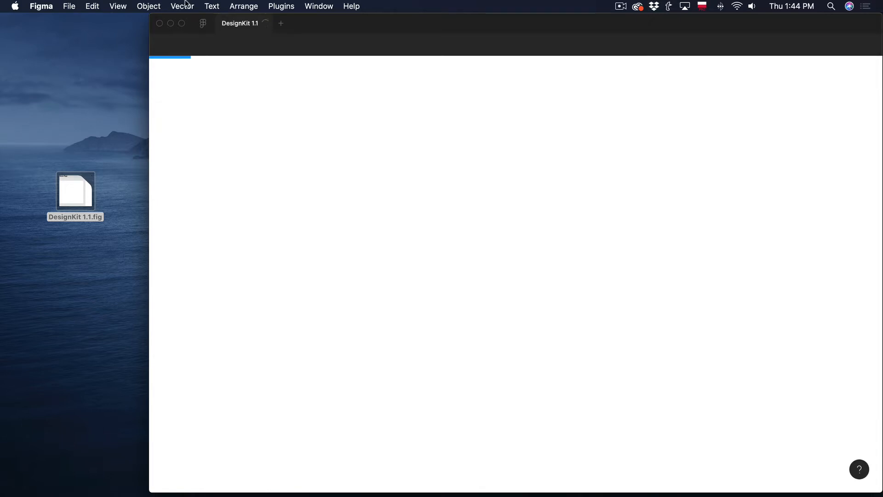
pyautogui.keyDown('alt'); pyautogui.click(181, 24); pyautogui.keyUp('alt')
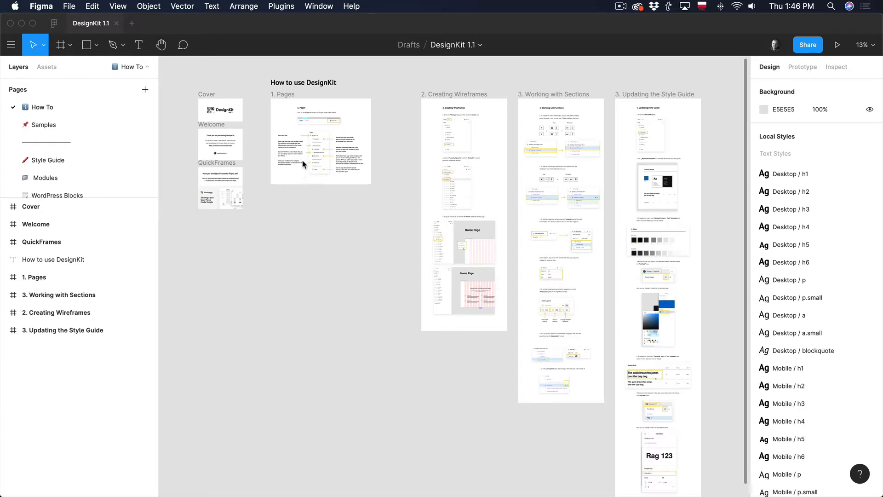
# - Examine the How To page's instruction frames on pages, creating wireframes, working with sections and updating the style guide
pyautogui.scroll(2, 399, 157)
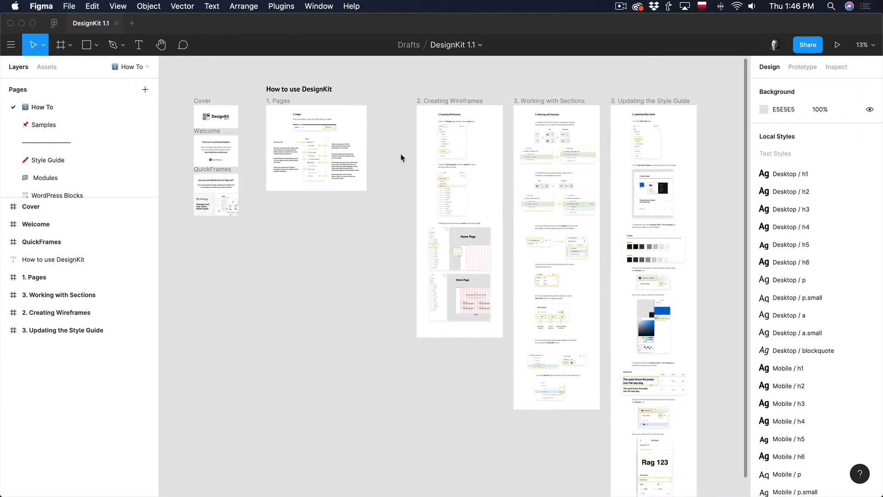
pyautogui.hscroll(2, 401, 157)
pyautogui.scroll(1, 401, 157)
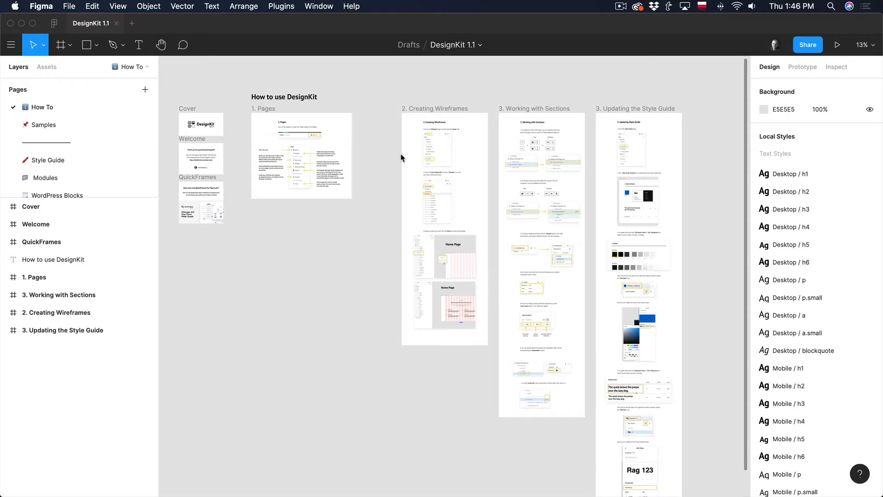
pyautogui.scroll(-1, 401, 158)
pyautogui.hscroll(2, 402, 158)
pyautogui.scroll(5, 401, 157)
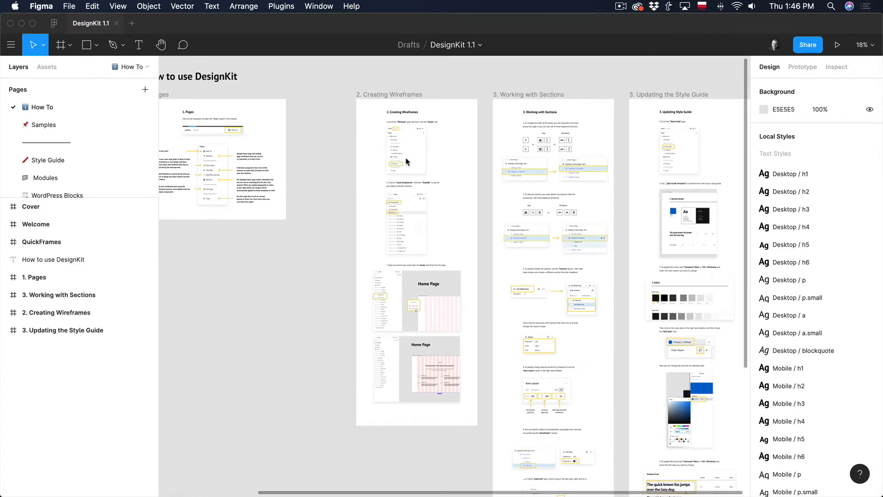
pyautogui.scroll(-2, 416, 245)
pyautogui.hscroll(1, 415, 244)
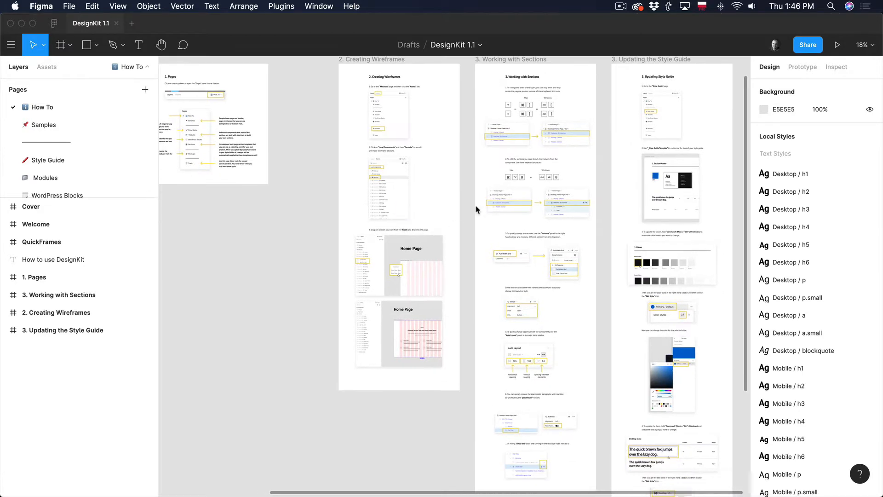
pyautogui.scroll(-3, 480, 205)
pyautogui.hscroll(4, 479, 205)
pyautogui.scroll(3, 478, 129)
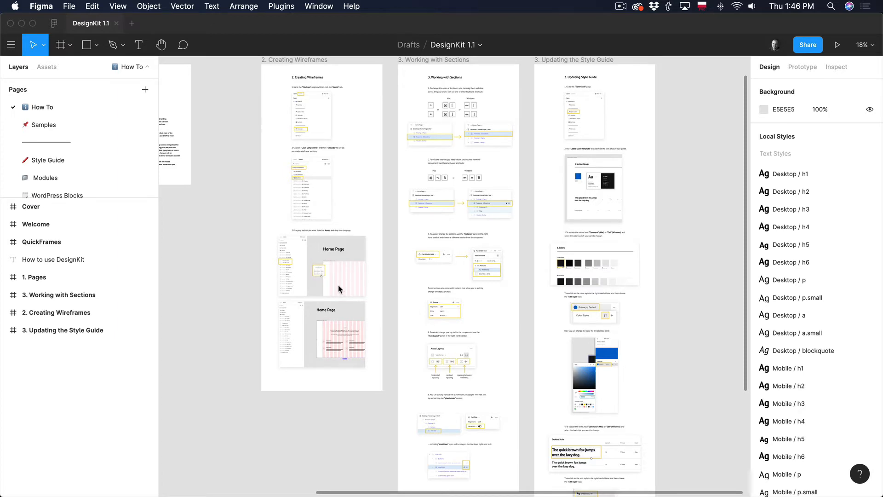
pyautogui.hscroll(2, 382, 273)
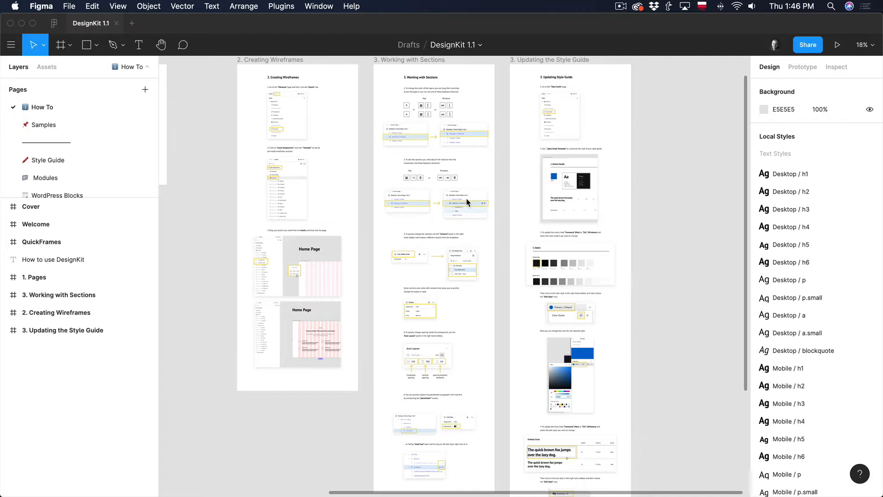
pyautogui.hscroll(1, 431, 297)
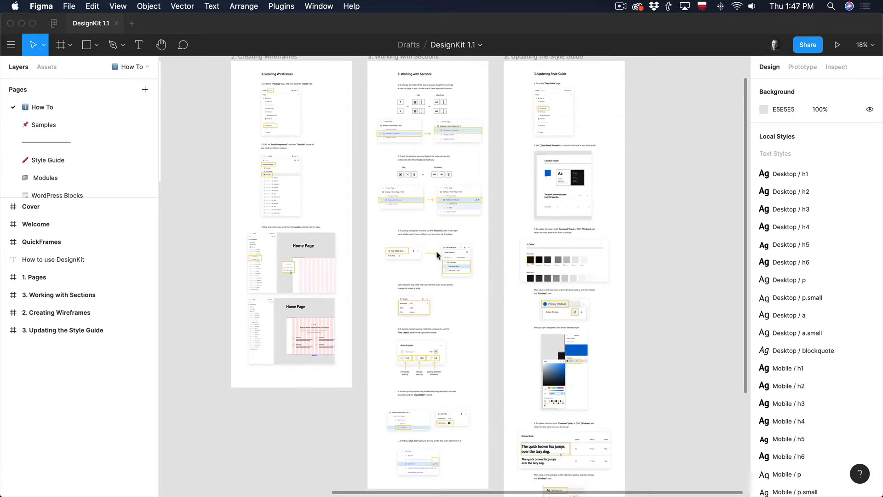
pyautogui.scroll(-2, 444, 312)
pyautogui.scroll(-2, 428, 272)
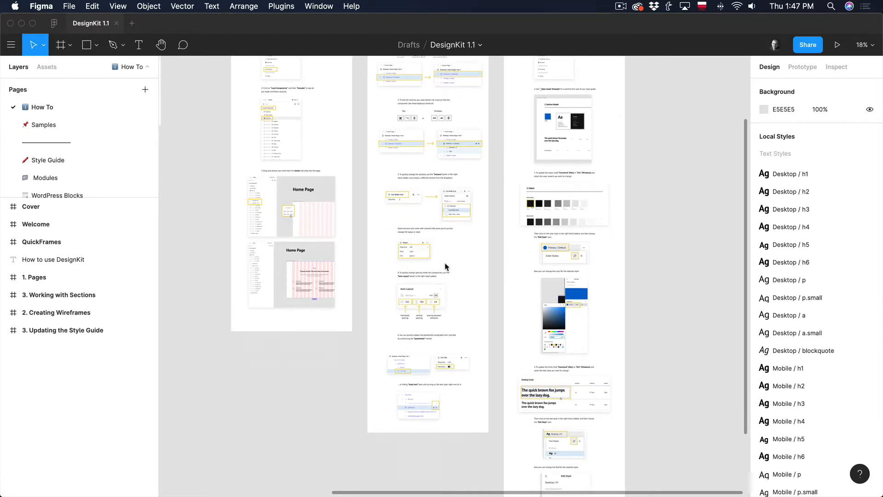
pyautogui.scroll(-2, 448, 267)
pyautogui.scroll(-5, 605, 335)
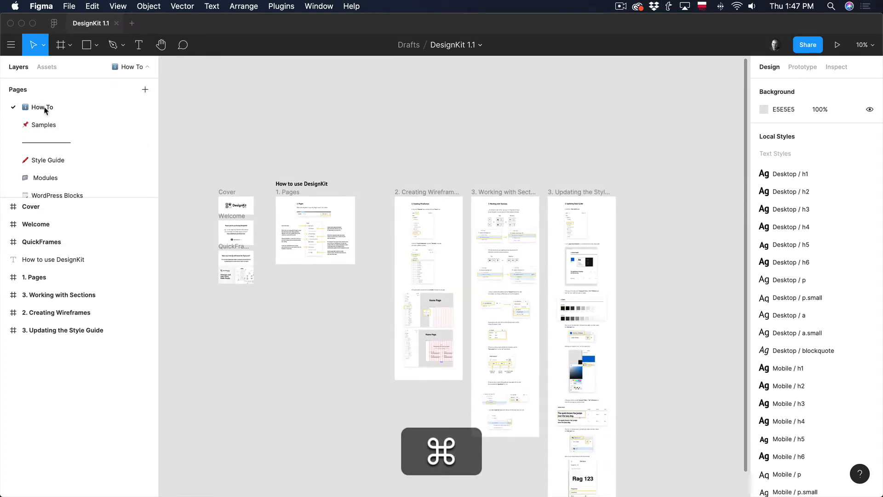
# - Enlarge the page list so all the file's pages down to Trash fit, and open the Samples page
pyautogui.click(101, 203)
pyautogui.moveTo(99, 199); pyautogui.dragTo(98, 301)
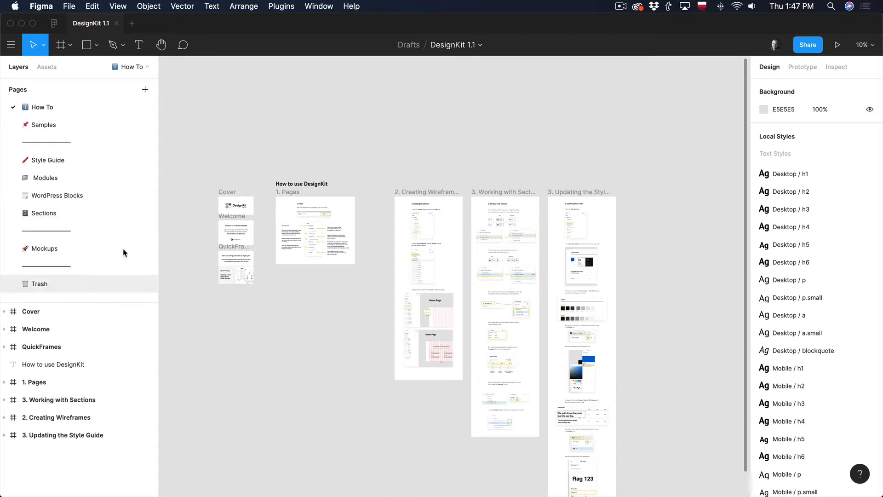
pyautogui.click(45, 126)
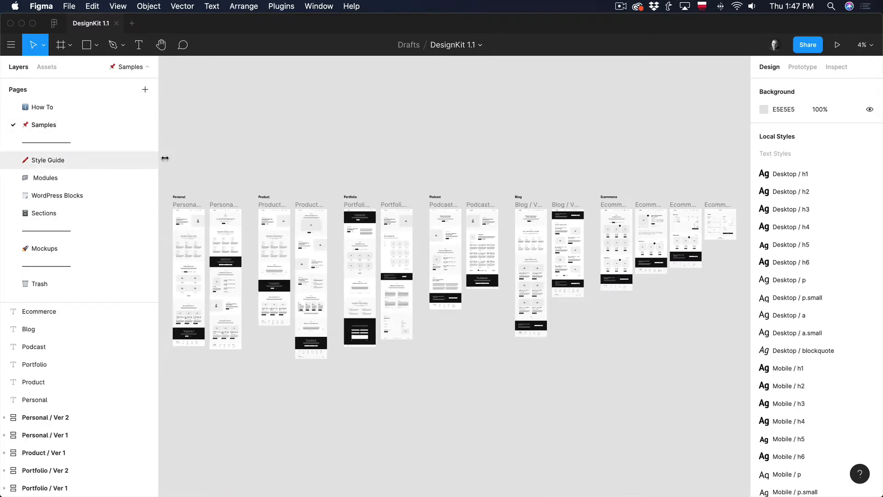
# - Examine the sample wireframes for the Personal, Product, Portfolio, Podcast, Blog and Ecommerce categories
pyautogui.scroll(3, 313, 226)
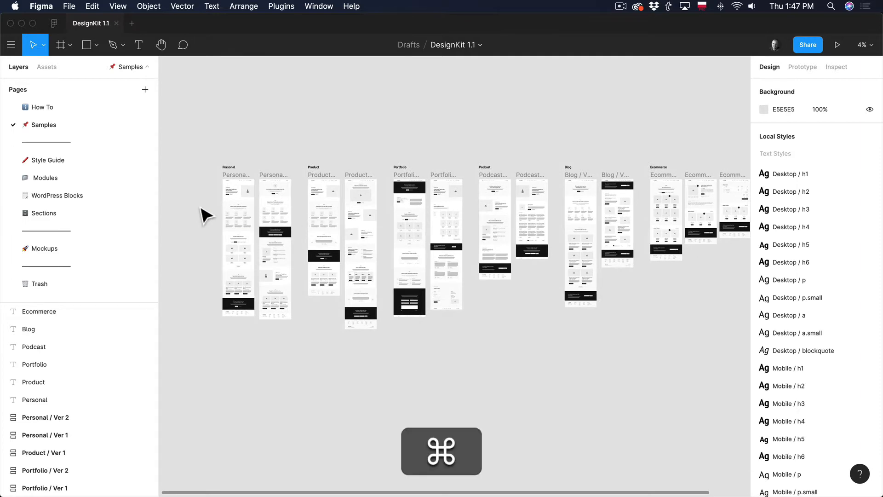
pyautogui.scroll(5, 202, 213)
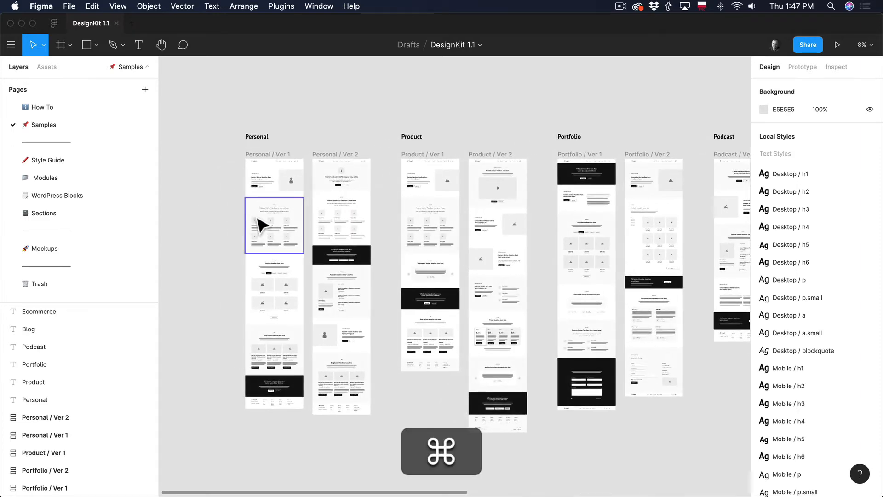
pyautogui.hscroll(2, 268, 223)
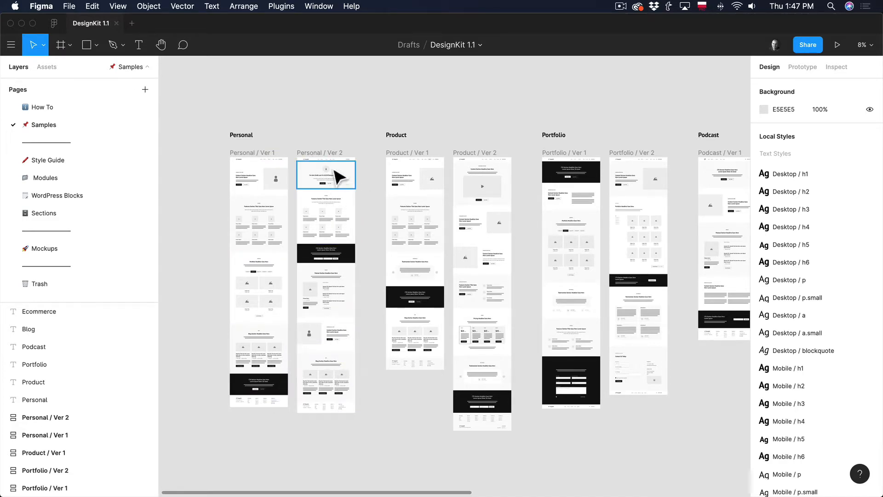
pyautogui.hscroll(3, 390, 176)
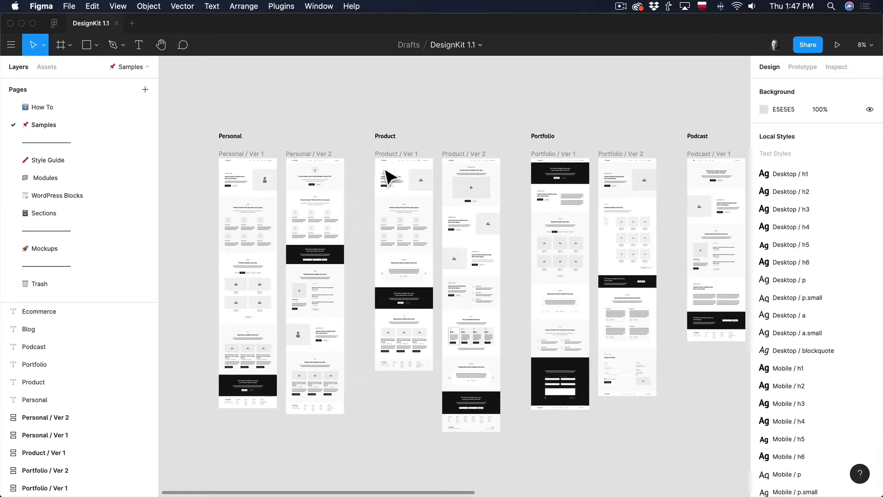
pyautogui.scroll(-2, 390, 176)
pyautogui.scroll(-2, 390, 176)
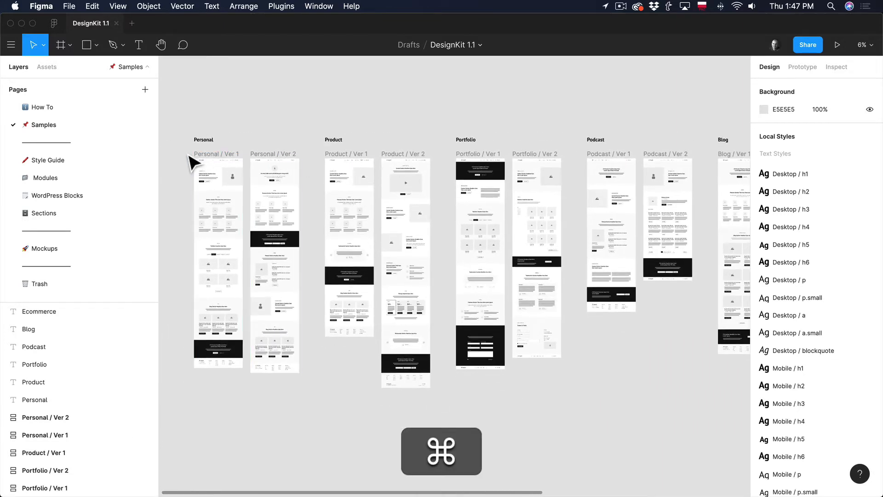
pyautogui.click(279, 161)
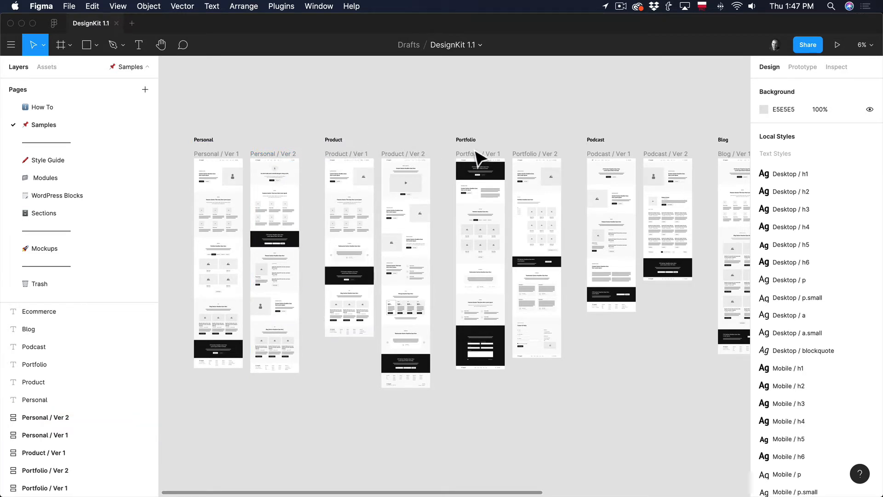
pyautogui.hscroll(10, 423, 159)
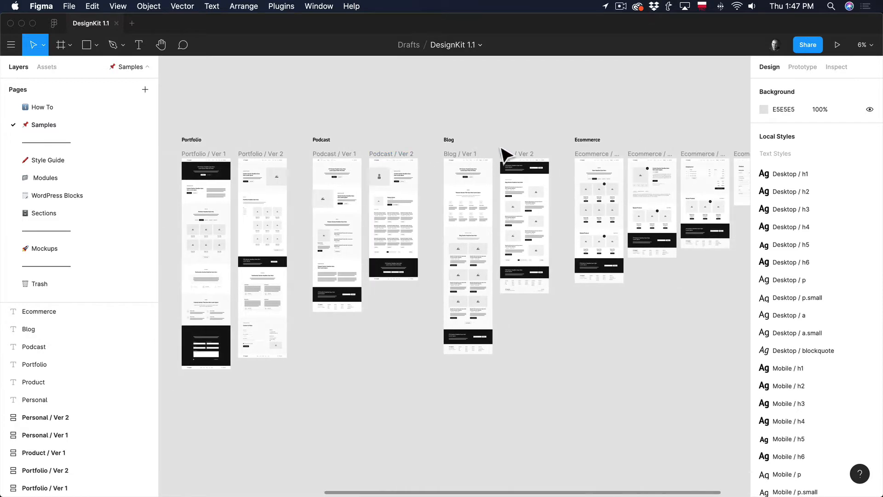
pyautogui.hscroll(10, 501, 154)
pyautogui.scroll(2, 470, 170)
pyautogui.scroll(2, 483, 172)
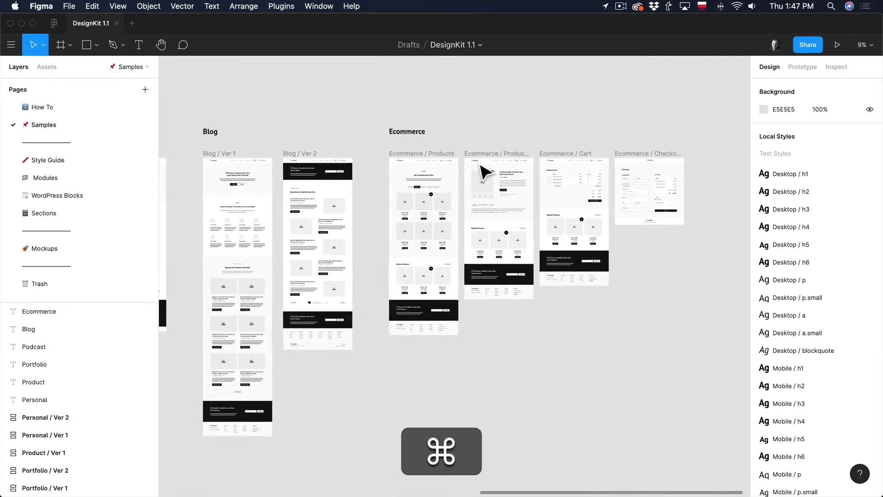
pyautogui.hscroll(-8, 478, 172)
pyautogui.hscroll(-12, 214, 146)
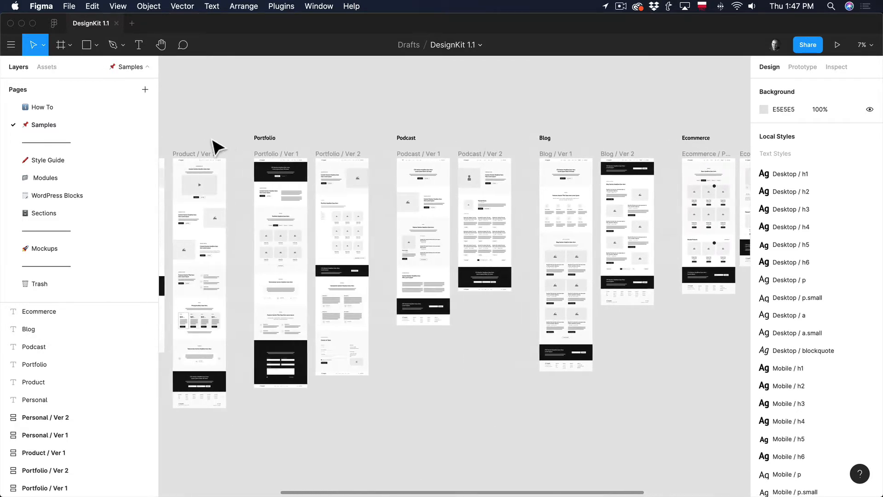
# - Open the Style Guide page and examine its Colors, Typography, Brand Assets, Buttons, Forms and Misc UI frames
pyautogui.click(47, 161)
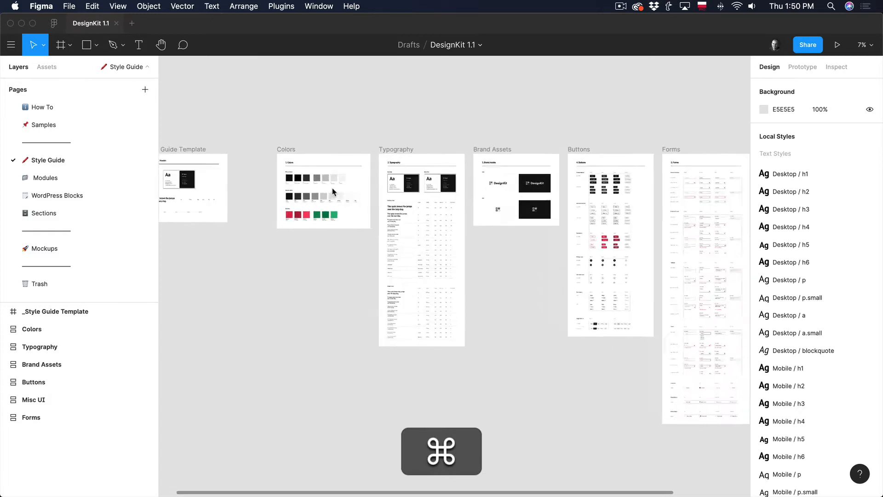
pyautogui.scroll(5, 333, 192)
pyautogui.hscroll(9, 333, 192)
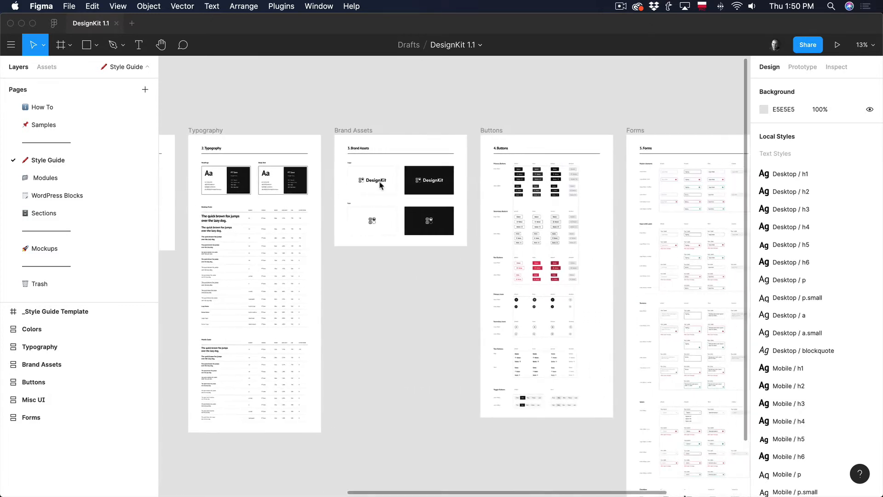
pyautogui.hscroll(1, 382, 186)
pyautogui.hscroll(8, 457, 192)
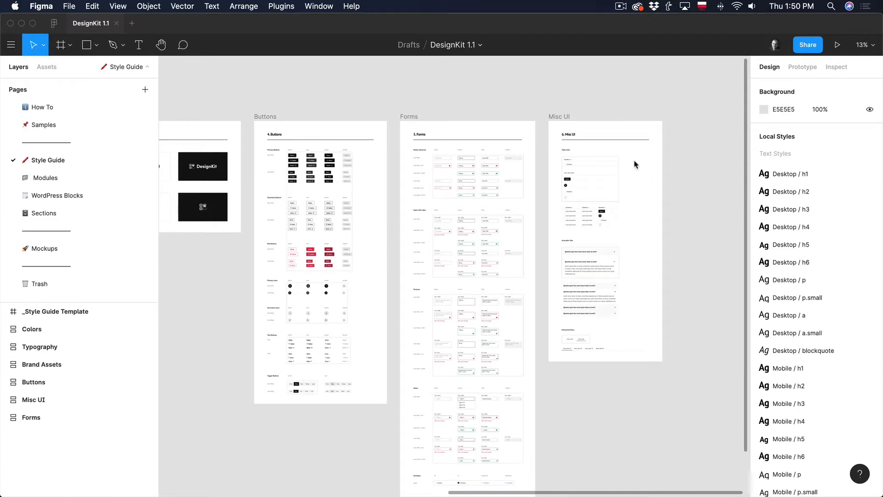
pyautogui.scroll(3, 646, 188)
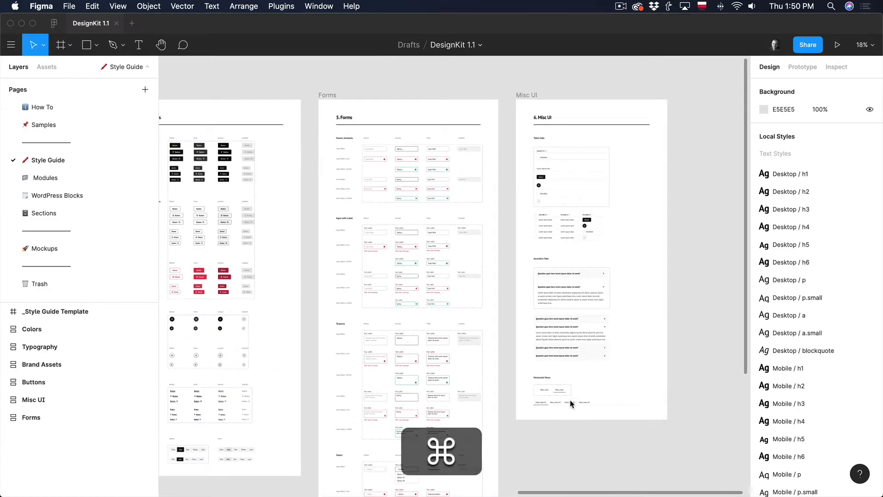
pyautogui.scroll(-3, 570, 402)
pyautogui.hscroll(-3, 570, 399)
pyautogui.scroll(-2, 570, 400)
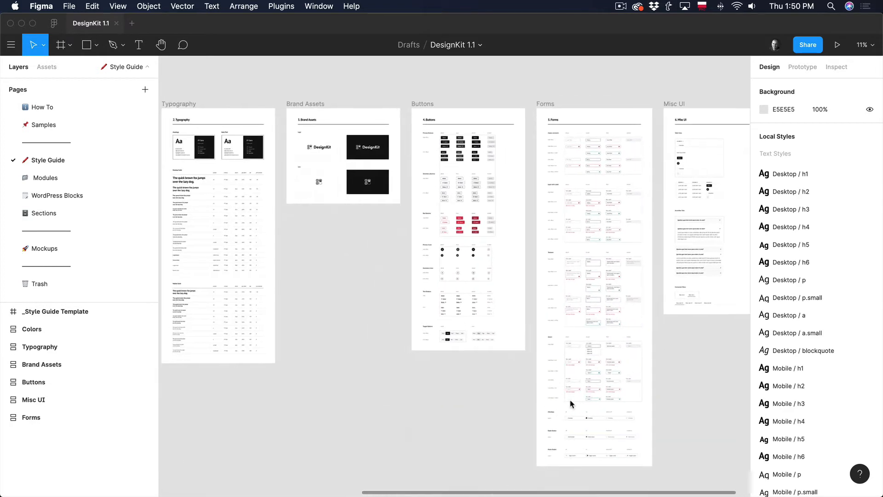
# - Open the Modules page and examine its Media, Title, Features, Content, Blockquotes, Forms, Pricing and Products components
pyautogui.click(59, 178)
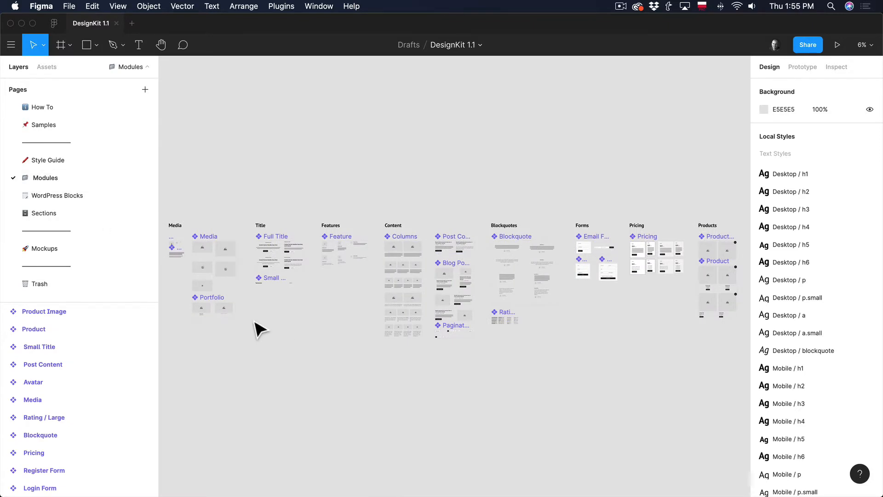
pyautogui.scroll(5, 177, 258)
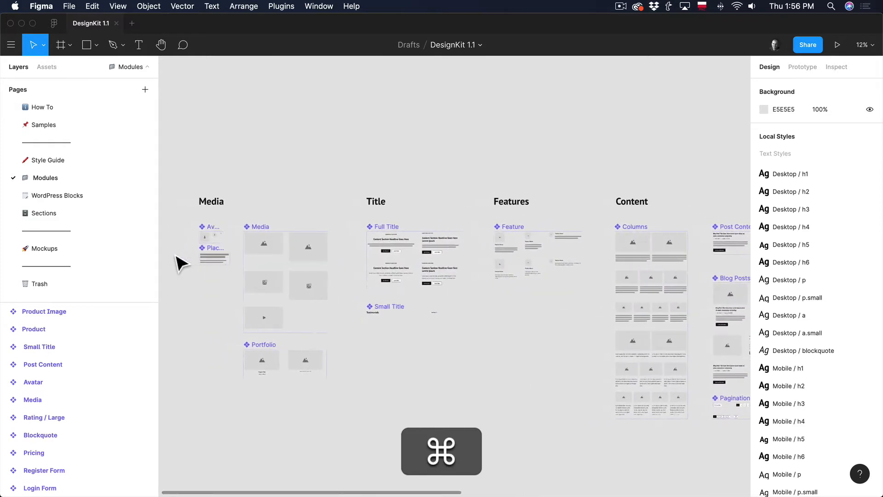
pyautogui.hscroll(6, 349, 286)
pyautogui.scroll(-1, 349, 286)
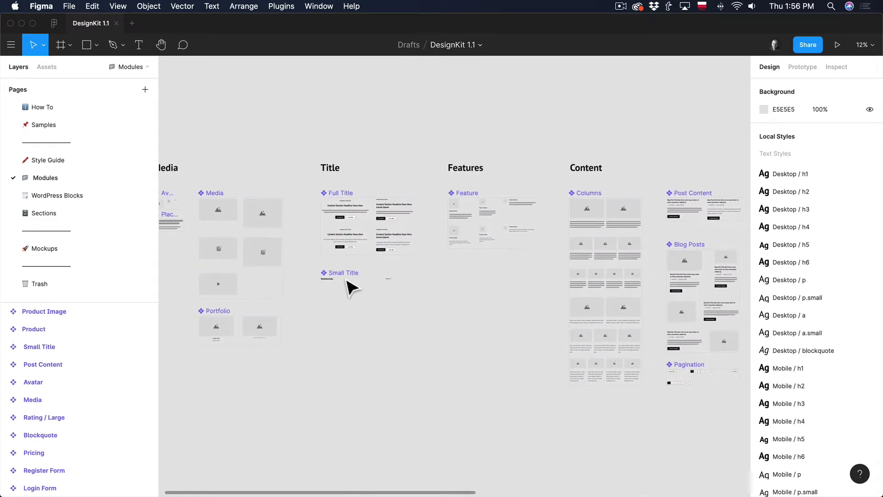
pyautogui.hscroll(5, 349, 287)
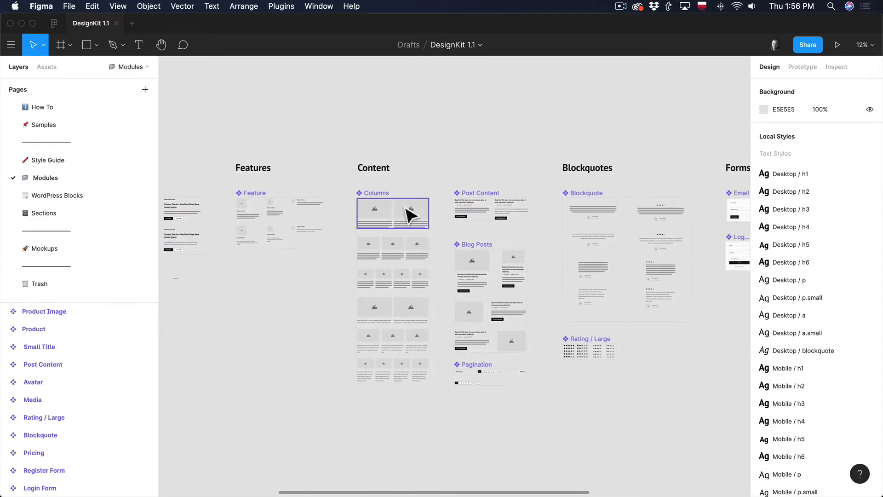
pyautogui.hscroll(7, 409, 287)
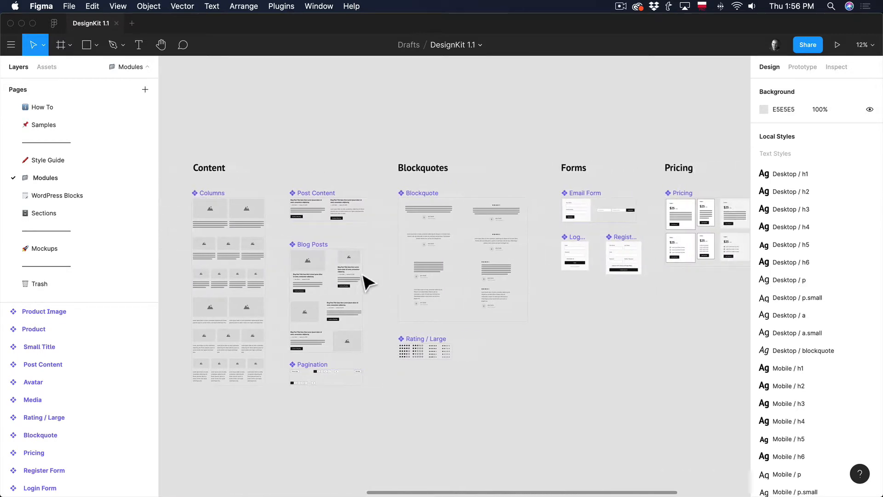
pyautogui.scroll(-2, 450, 285)
pyautogui.hscroll(10, 450, 285)
pyautogui.hscroll(-4, 450, 285)
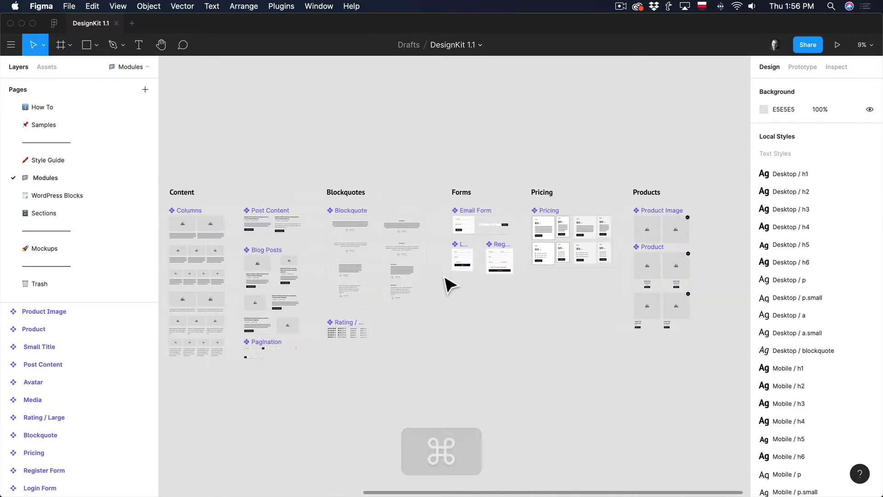
pyautogui.scroll(-2, 450, 286)
pyautogui.hscroll(-11, 449, 285)
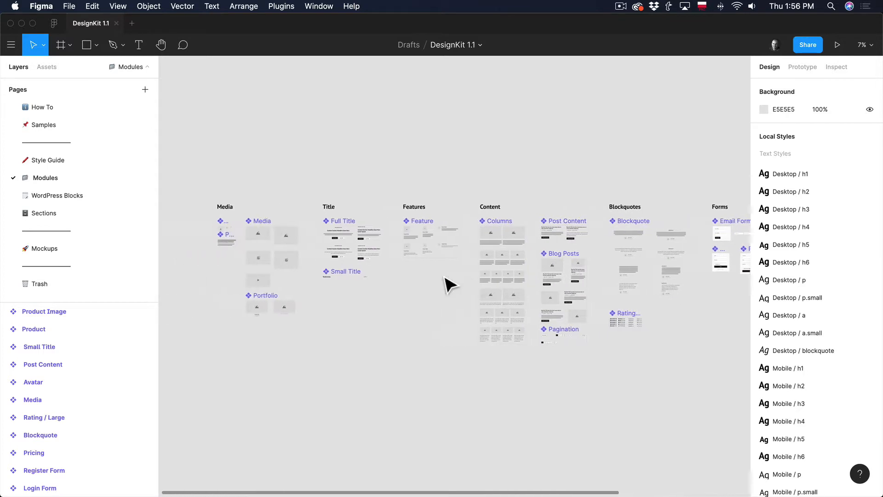
pyautogui.hscroll(1, 450, 285)
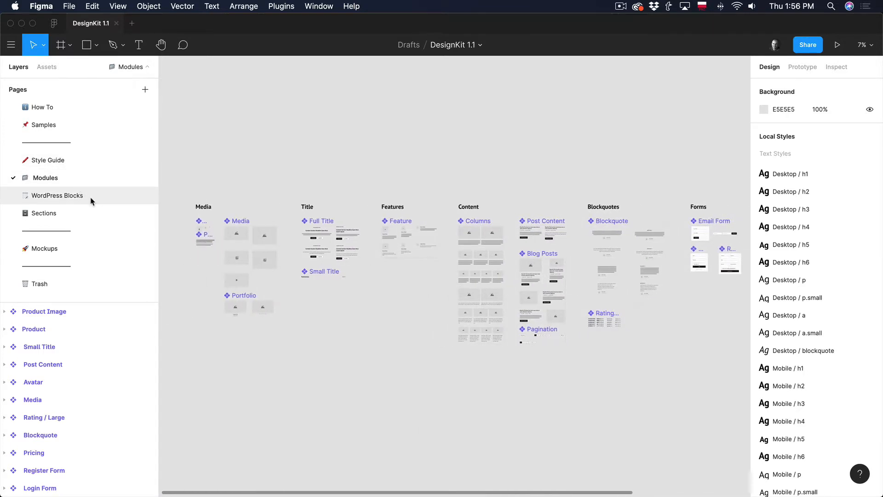
# - Open the WordPress Blocks page and examine its Content, Columns, Media, Gallery and Covers blocks
pyautogui.click(57, 196)
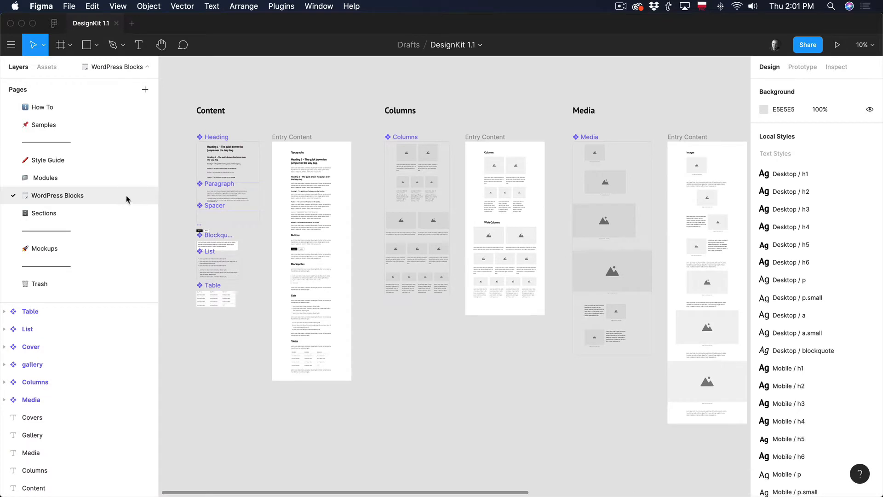
pyautogui.hscroll(10, 326, 254)
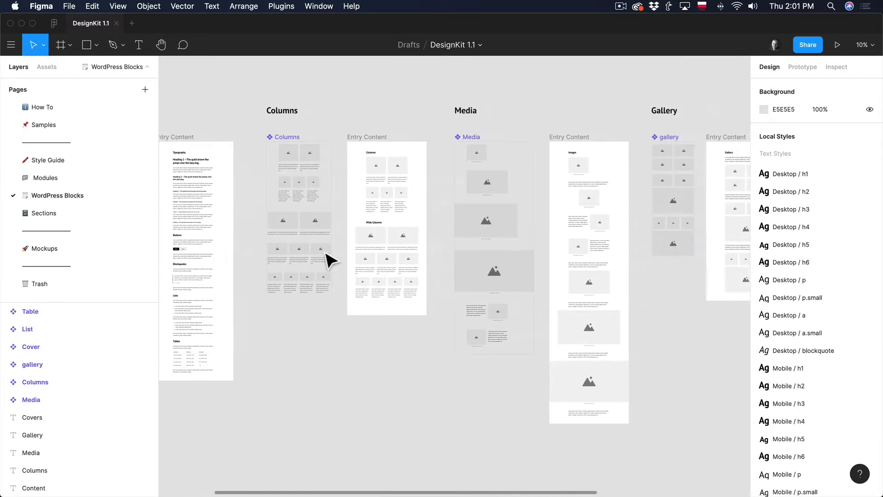
pyautogui.hscroll(8, 330, 260)
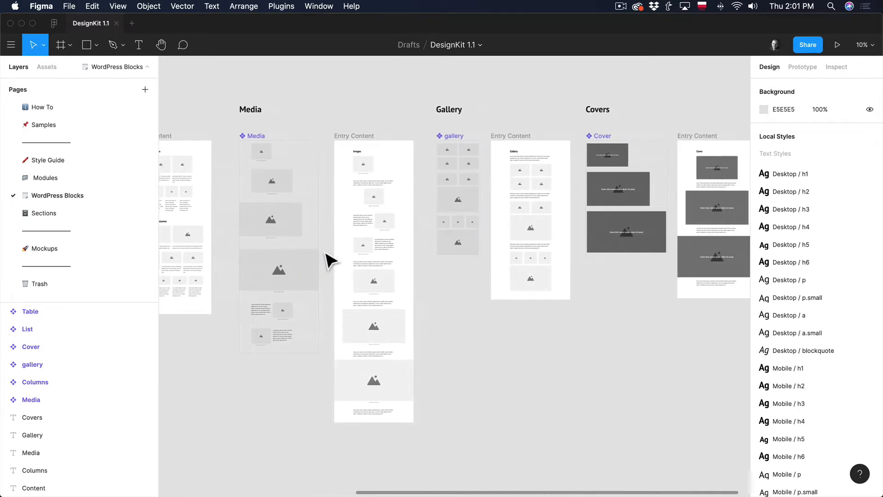
pyautogui.hscroll(-18, 330, 260)
pyautogui.hscroll(-1, 330, 260)
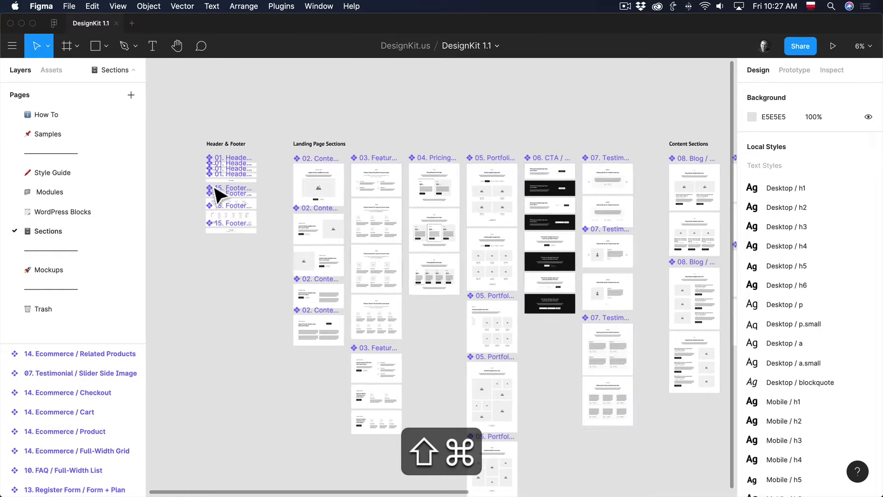
# - Examine the Sections page's Header & Footer, Landing Page, Content, Forms and Ecommerce groups
pyautogui.scroll(-1, 217, 195)
pyautogui.moveTo(198, 136); pyautogui.dragTo(272, 257)
pyautogui.click(272, 257)
pyautogui.hscroll(2, 308, 149)
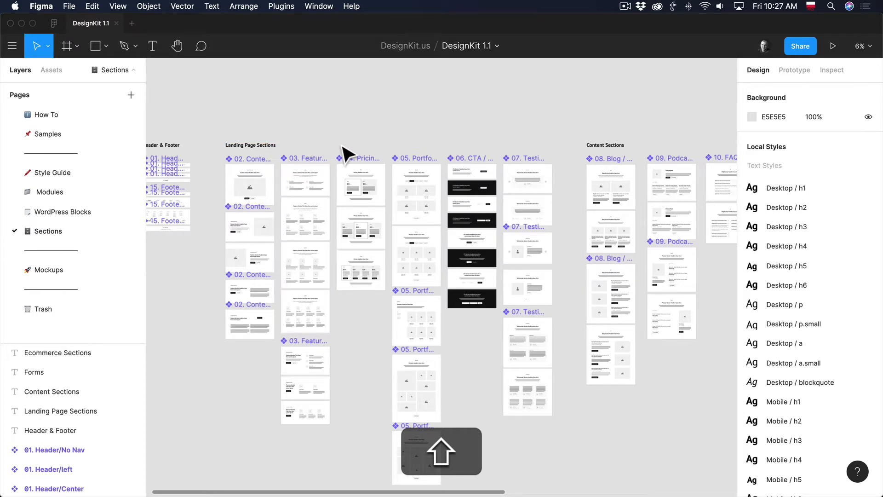
pyautogui.hscroll(1, 341, 152)
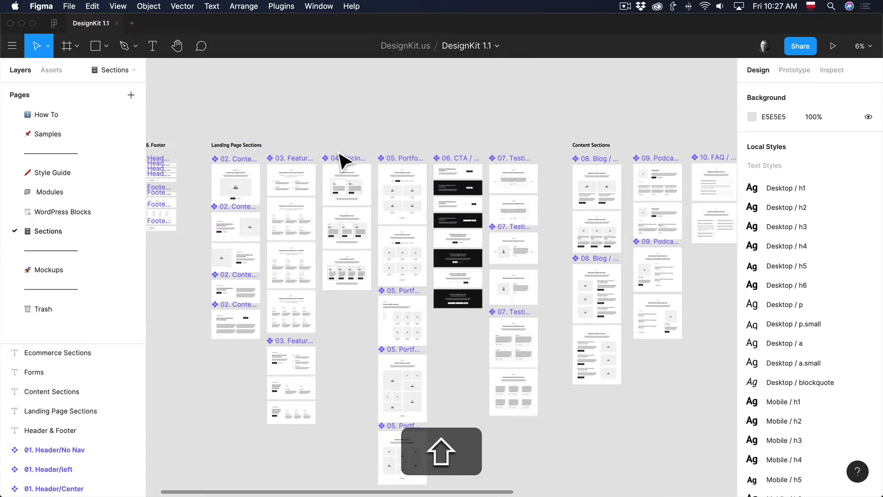
pyautogui.scroll(-1, 341, 162)
pyautogui.hscroll(5, 335, 158)
pyautogui.hscroll(8, 331, 158)
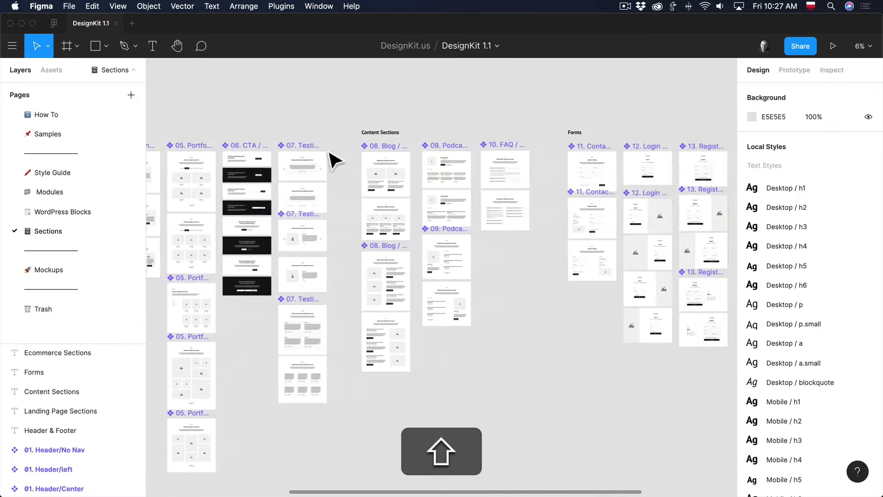
pyautogui.scroll(1, 333, 159)
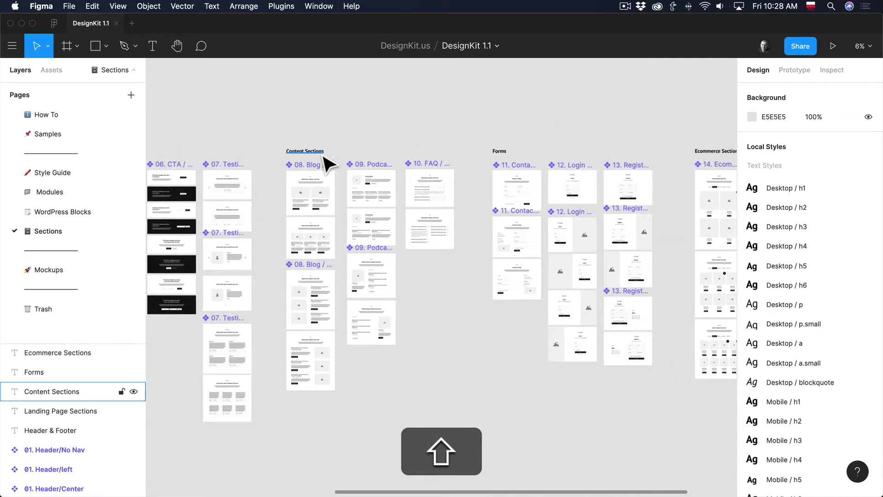
pyautogui.scroll(2, 362, 227)
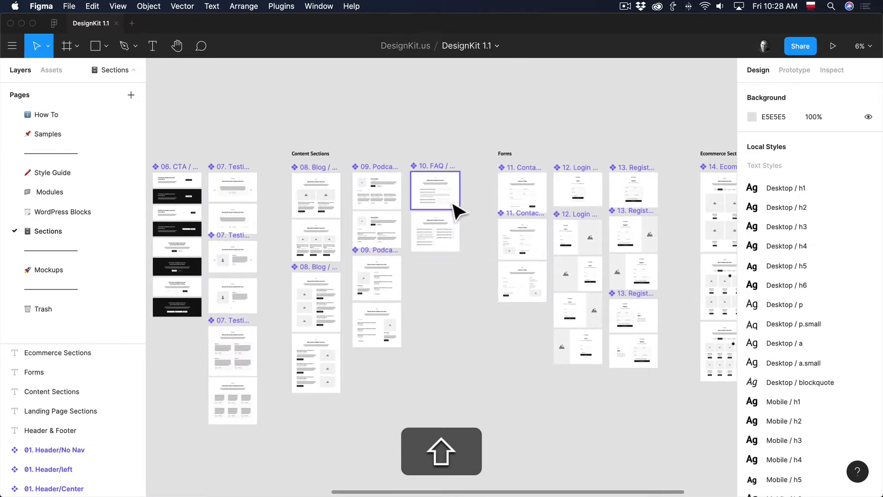
pyautogui.hscroll(5, 455, 257)
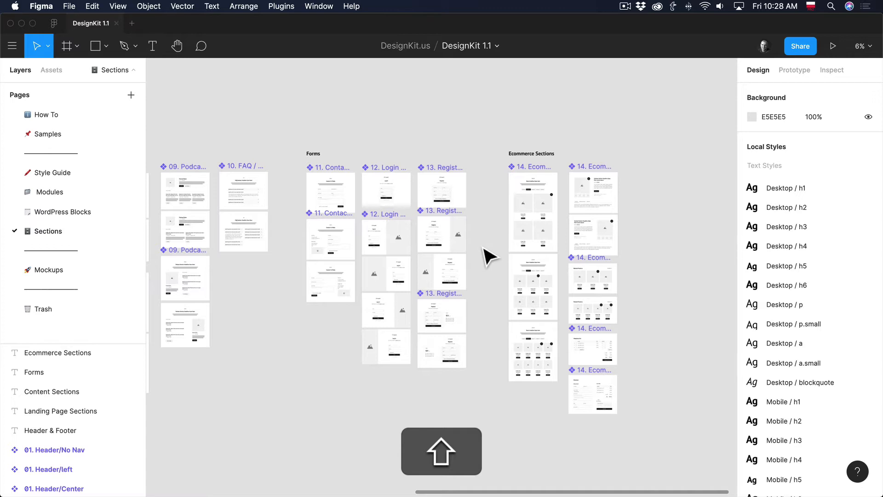
pyautogui.hscroll(3, 489, 256)
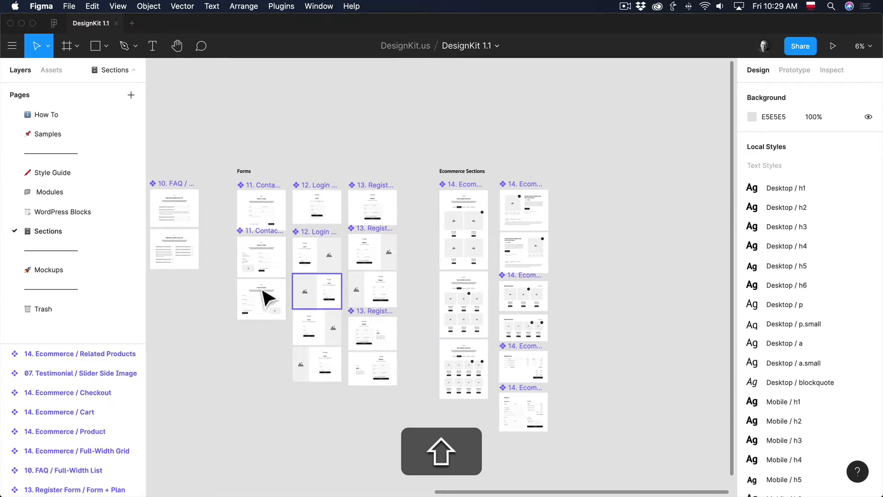
# - Open the Mockups page and inspect the empty desktop and mobile Home Page frames
pyautogui.click(50, 272)
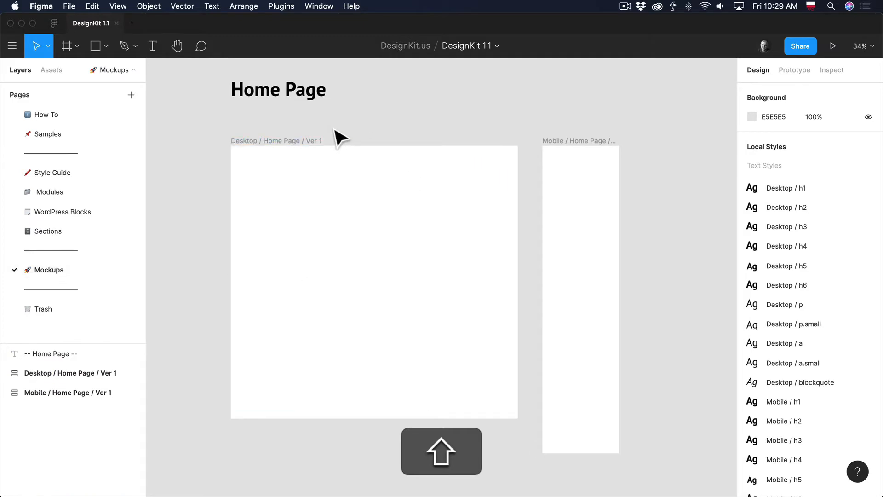
pyautogui.click(315, 144)
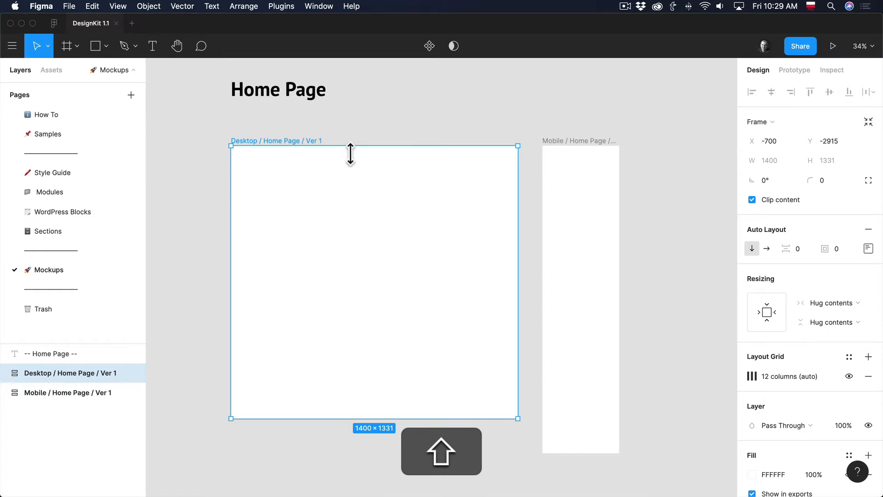
pyautogui.click(588, 146)
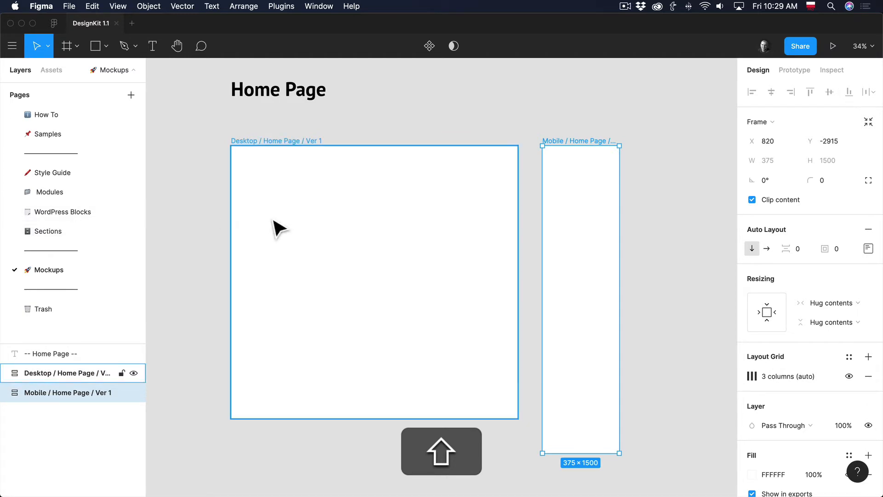
pyautogui.click(207, 225)
pyautogui.scroll(1, 206, 223)
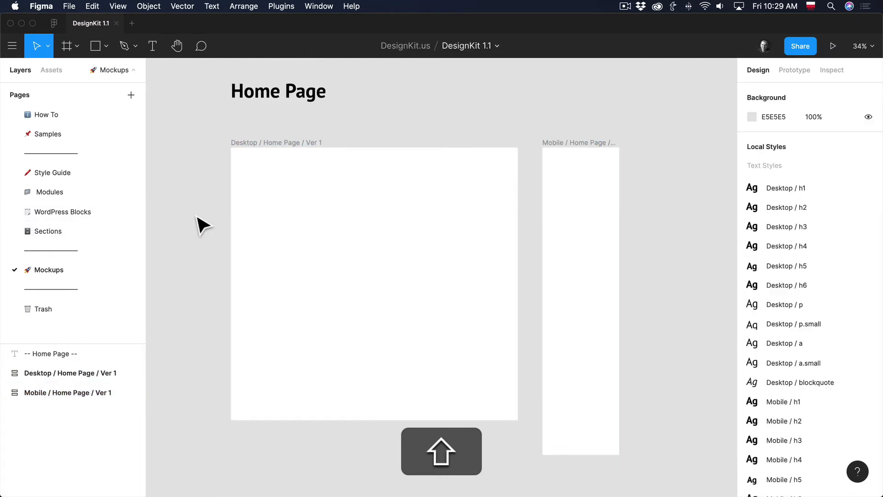
pyautogui.scroll(-1, 207, 224)
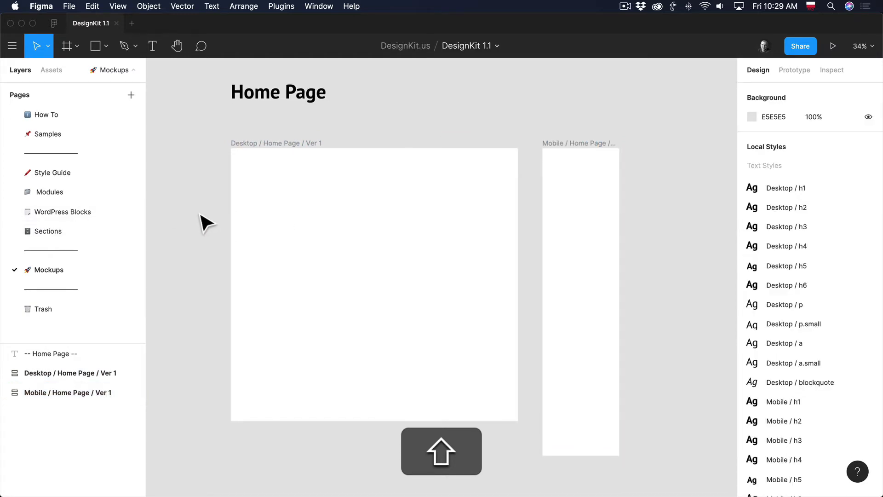
# - Show the layout grids and check the grid applied to the Desktop / Home Page / Ver 1 frame
pyautogui.click(273, 147)
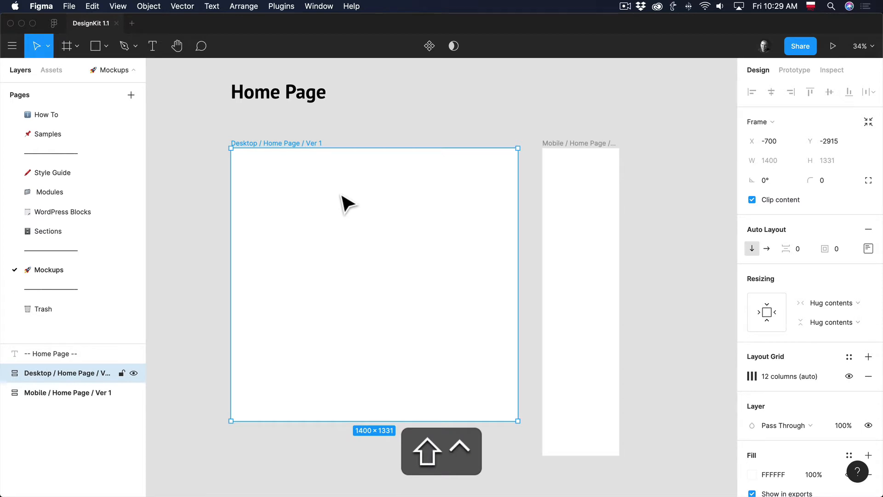
pyautogui.hotkey('ctrl', 'shift', '4')
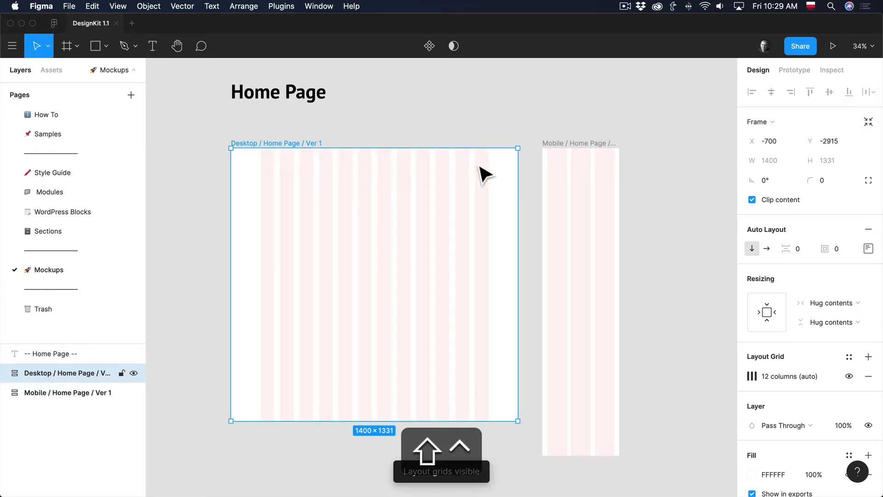
pyautogui.click(471, 127)
pyautogui.click(264, 163)
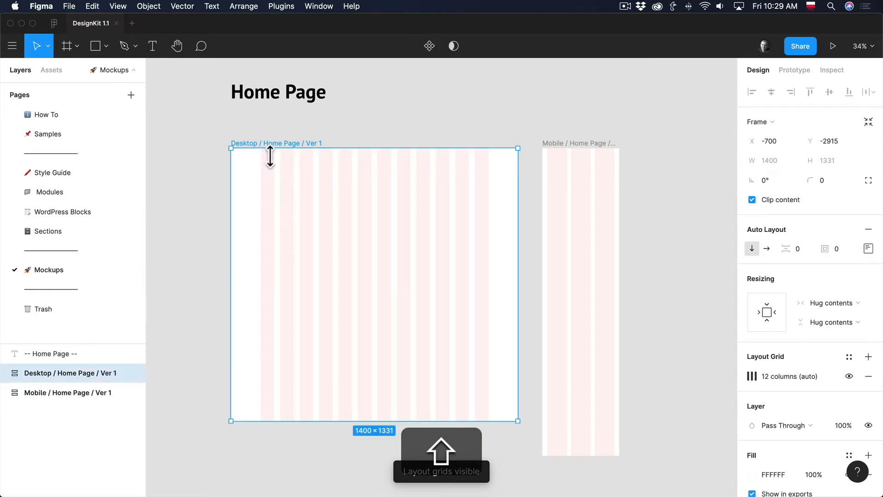
pyautogui.scroll(-1, 800, 322)
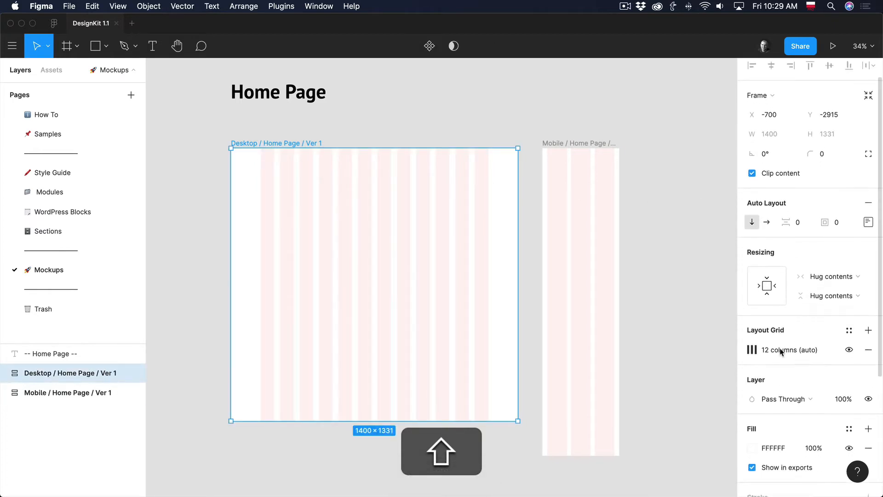
# - Check the layout grid applied to the Mobile / Home Page / Ver 1 frame and deselect the frame
pyautogui.click(567, 118)
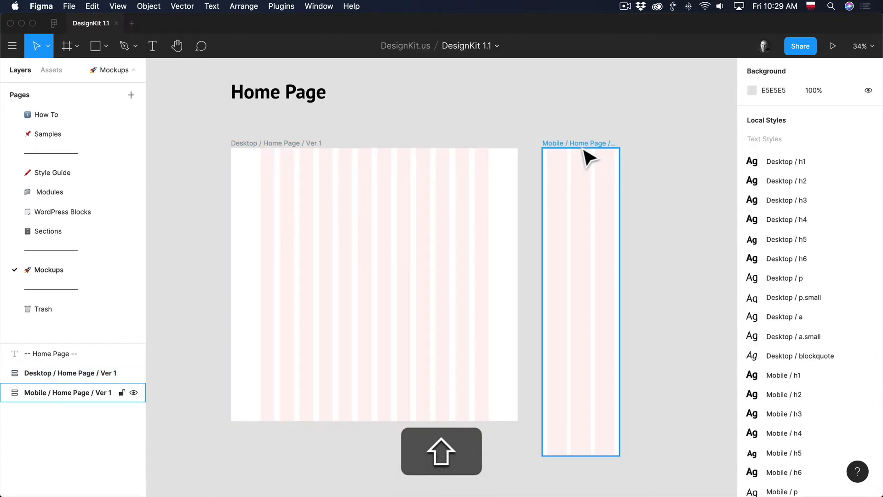
pyautogui.click(585, 151)
pyautogui.scroll(1, 781, 351)
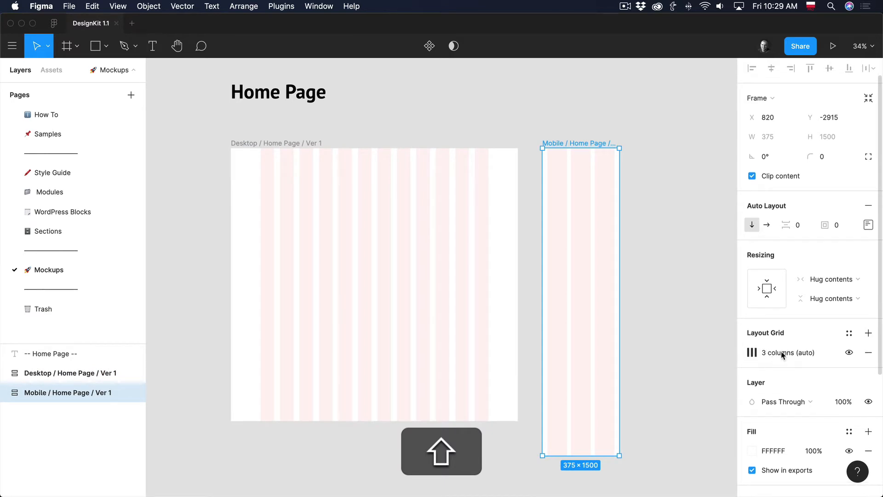
pyautogui.hscroll(-2, 685, 364)
pyautogui.click(662, 359)
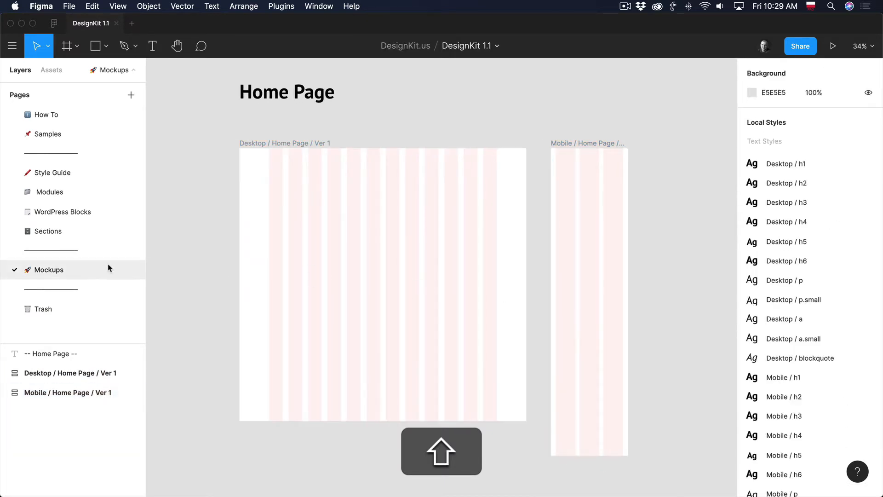
# - Open the Trash page to view what it holds
pyautogui.click(58, 311)
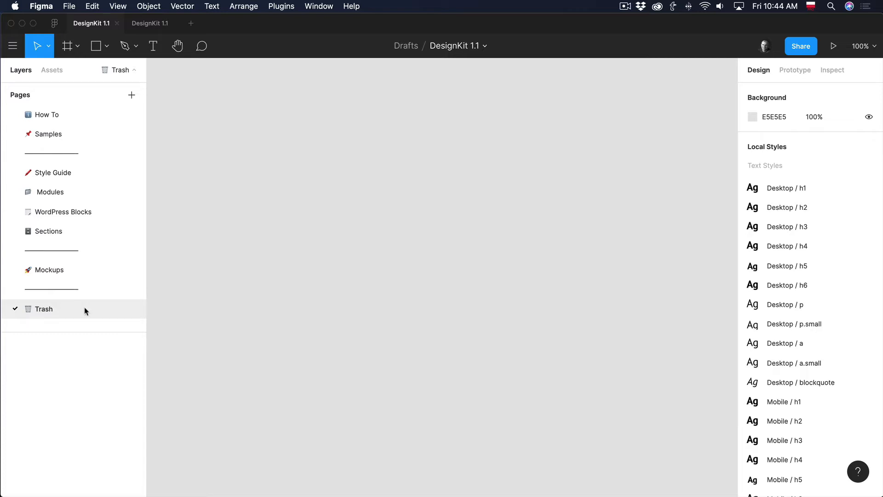
# - Return to the Mockups page's Home Page frames and bring up the file's local component assets
pyautogui.click(73, 274)
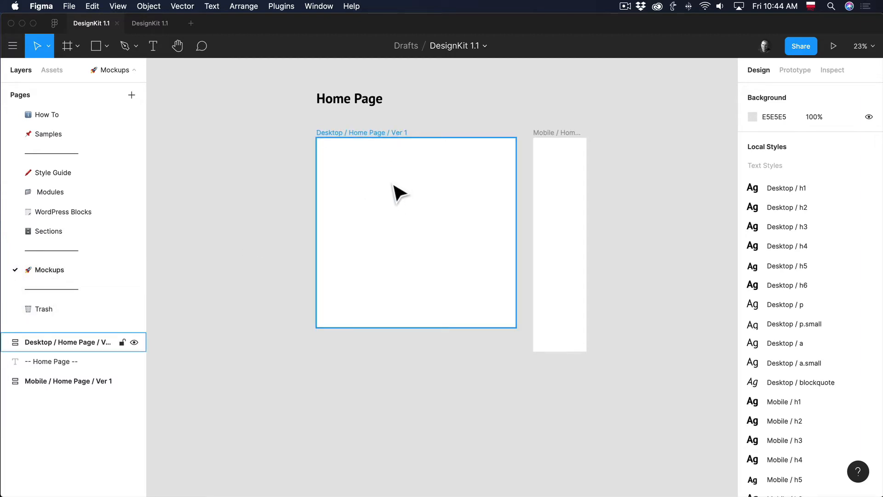
pyautogui.scroll(3, 403, 185)
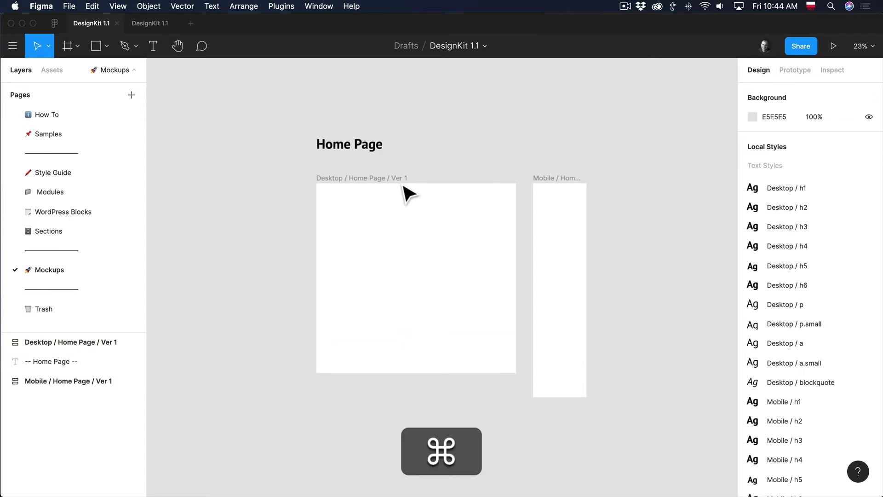
pyautogui.click(51, 71)
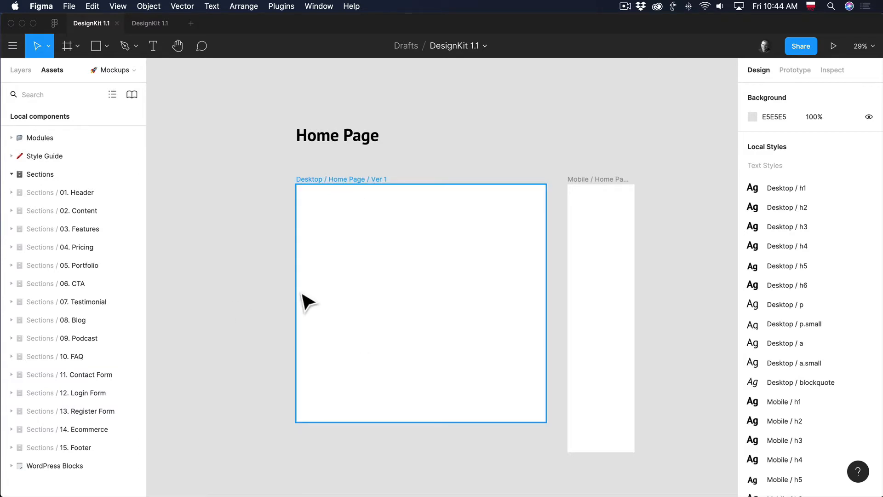
# - Add the 01. Header/left section to the beginning of the Desktop / Home Page / Ver 1 frame
pyautogui.click(11, 193)
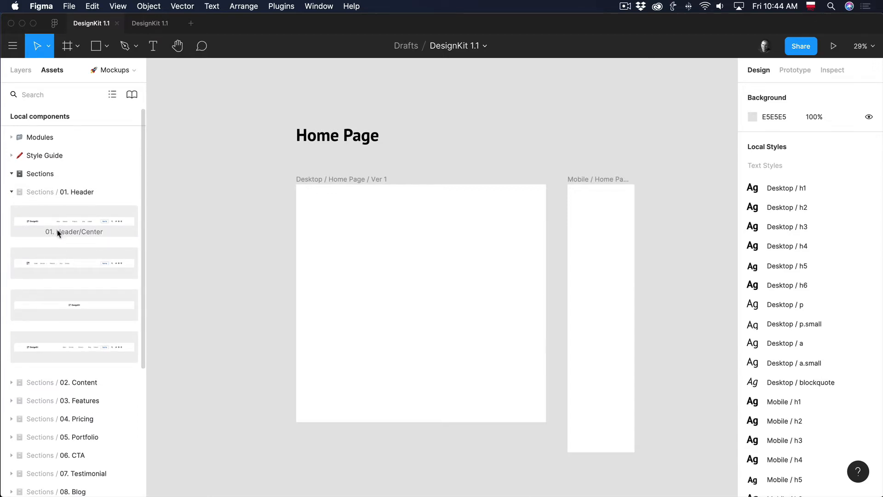
pyautogui.moveTo(52, 269); pyautogui.dragTo(386, 209)
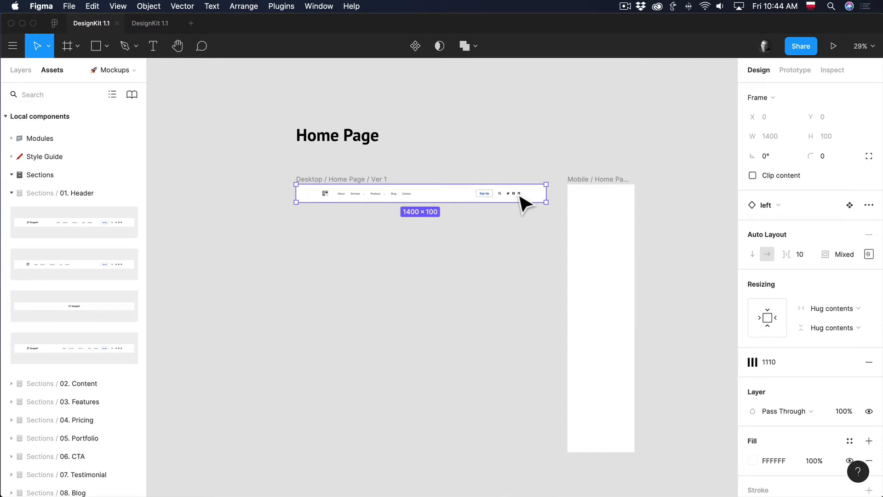
pyautogui.click(12, 193)
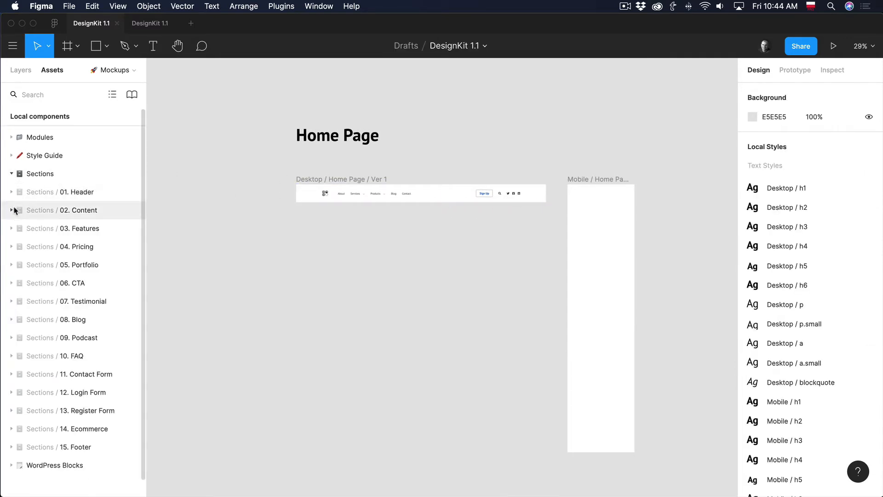
# - Place the 02. Content / Title + Image section directly below the header in the desktop frame
pyautogui.click(12, 210)
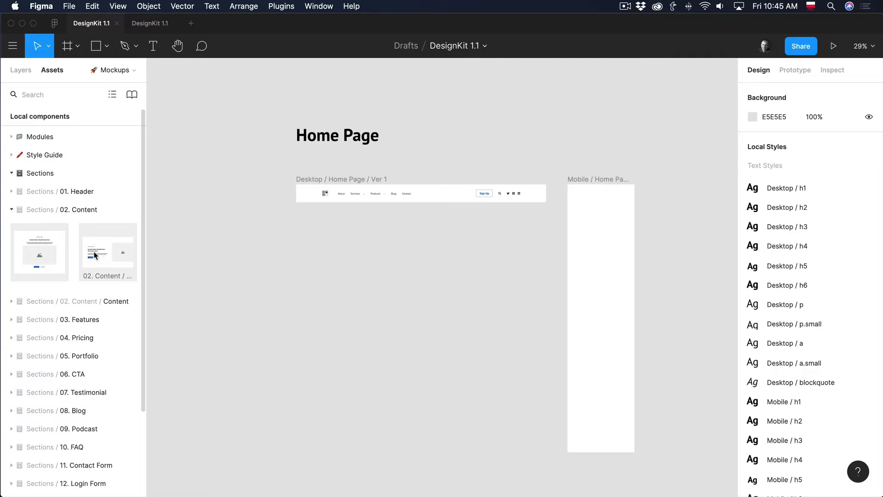
pyautogui.moveTo(94, 254); pyautogui.dragTo(422, 212)
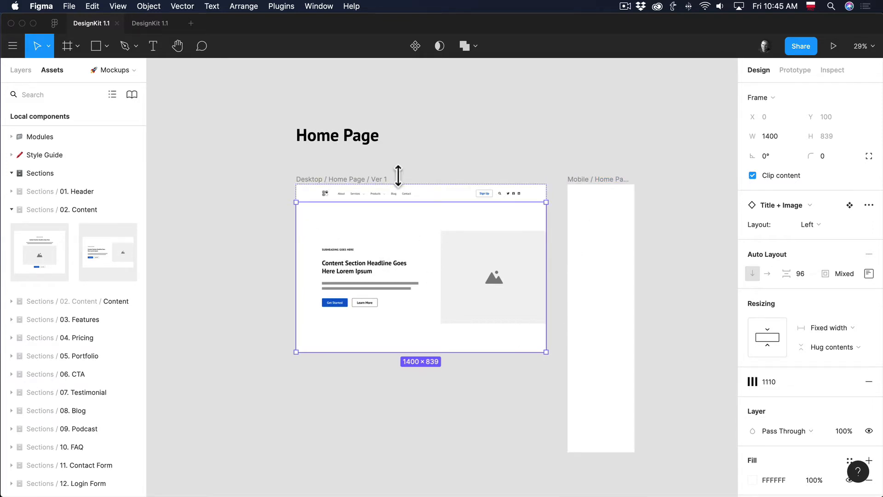
pyautogui.click(253, 232)
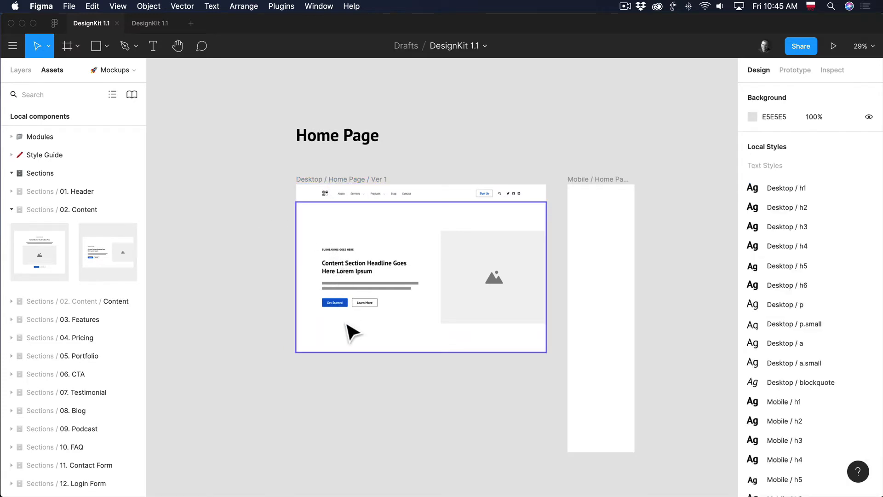
pyautogui.click(12, 210)
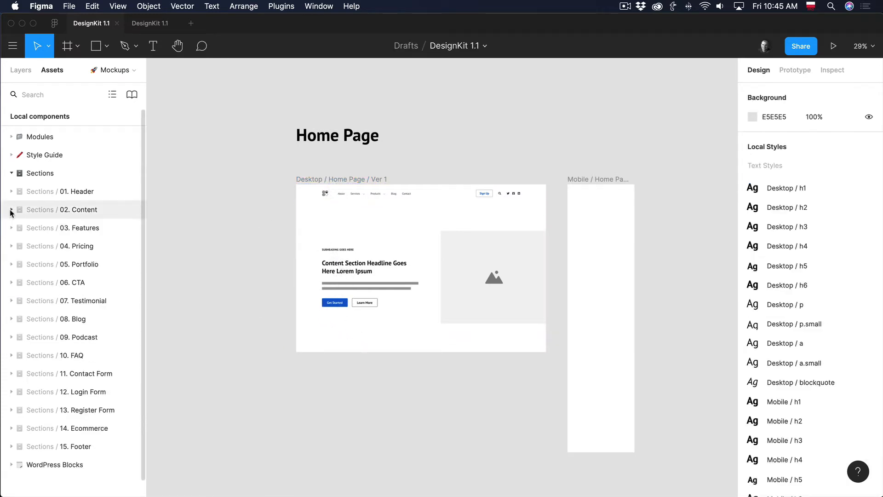
# - Place the 03. Features / Full-Width Grid section below the content section in the desktop frame
pyautogui.click(12, 228)
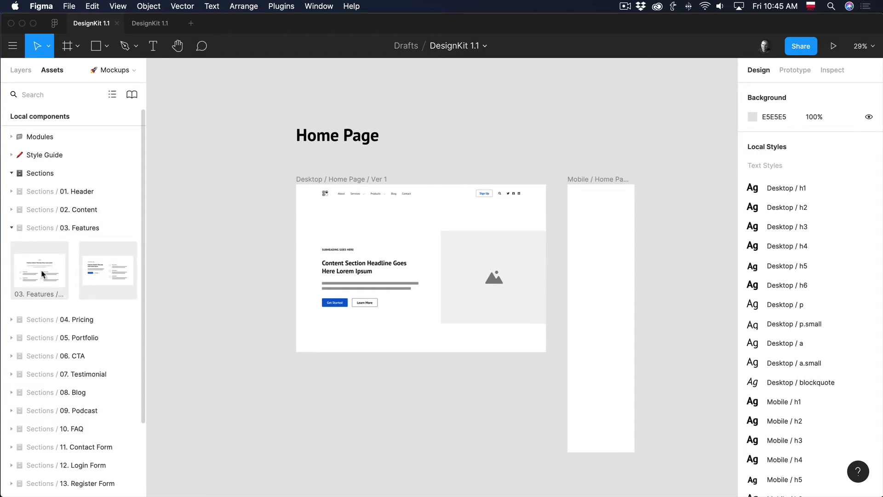
pyautogui.moveTo(41, 275); pyautogui.dragTo(429, 355)
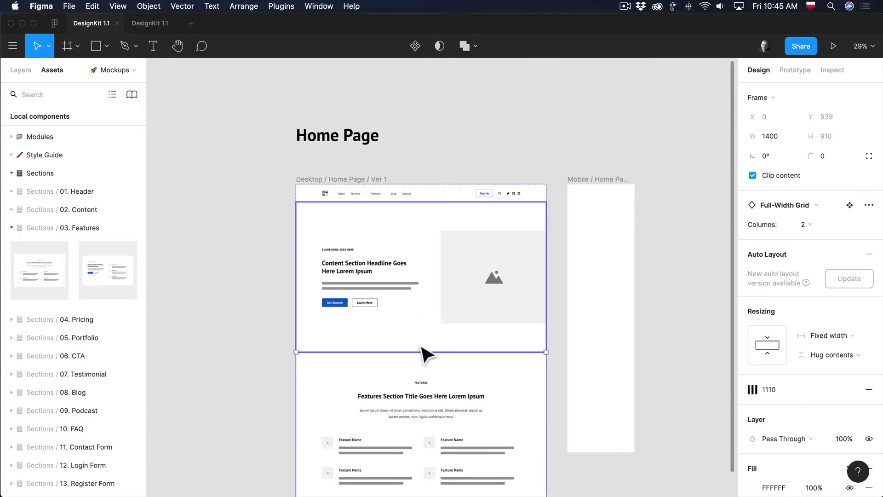
pyautogui.scroll(-5, 421, 355)
pyautogui.click(11, 228)
pyautogui.press('Escape')
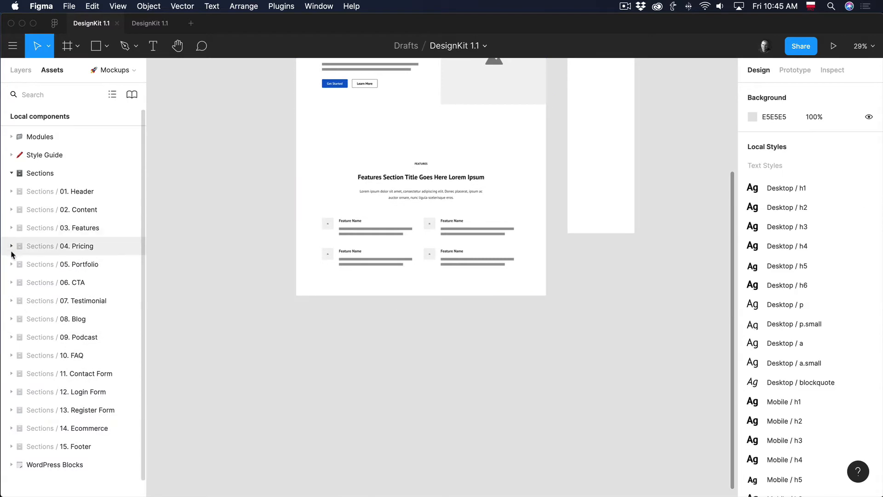
# - Place the 06. CTA / Simple section below the features section in the desktop frame
pyautogui.click(11, 283)
pyautogui.moveTo(57, 312); pyautogui.dragTo(459, 297)
pyautogui.click(11, 282)
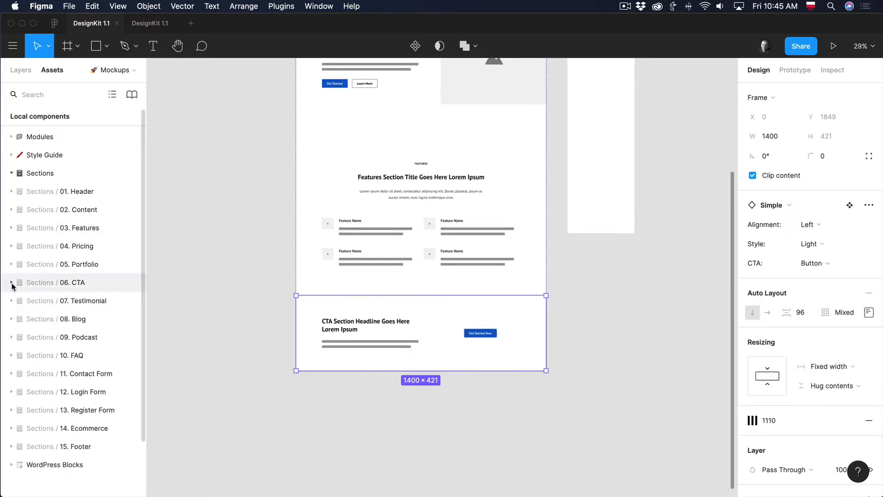
pyautogui.press('Escape')
# - Place the 07. Testimonial / Slider Side Image section below the CTA section in the desktop frame
pyautogui.click(18, 304)
pyautogui.scroll(-2, 46, 299)
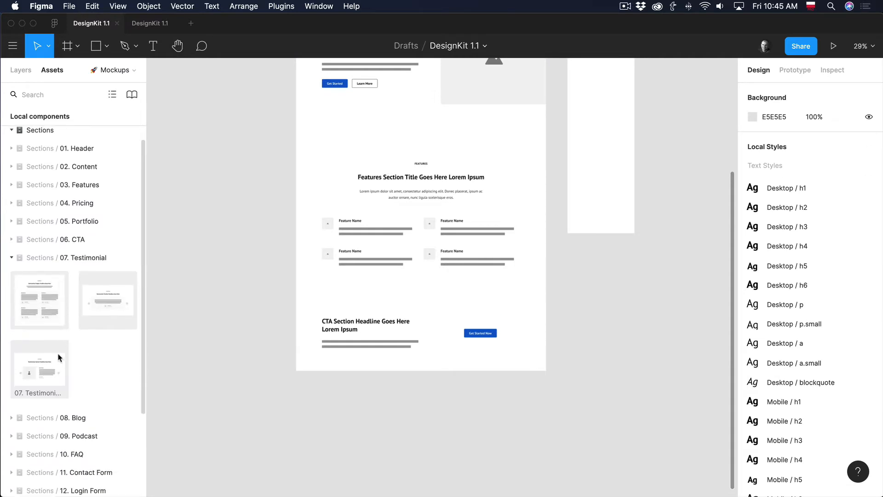
pyautogui.moveTo(60, 357); pyautogui.dragTo(483, 372)
pyautogui.scroll(-5, 623, 354)
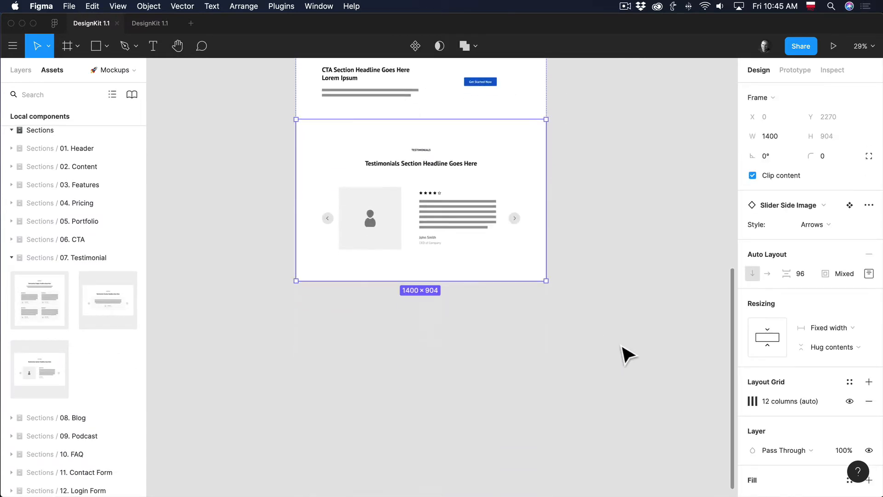
pyautogui.click(12, 258)
pyautogui.press('Escape')
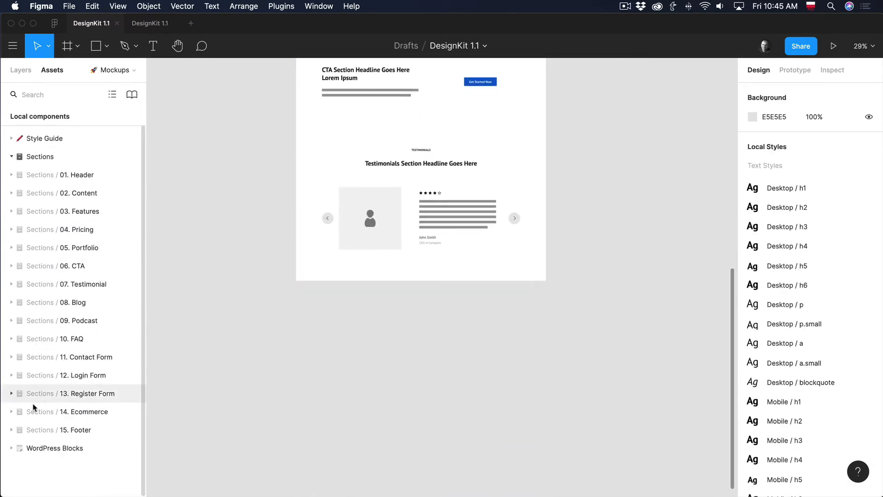
# - Finish the desktop frame with the 15. Footer/Columns section below the testimonials and deselect it
pyautogui.click(11, 430)
pyautogui.scroll(-5, 94, 418)
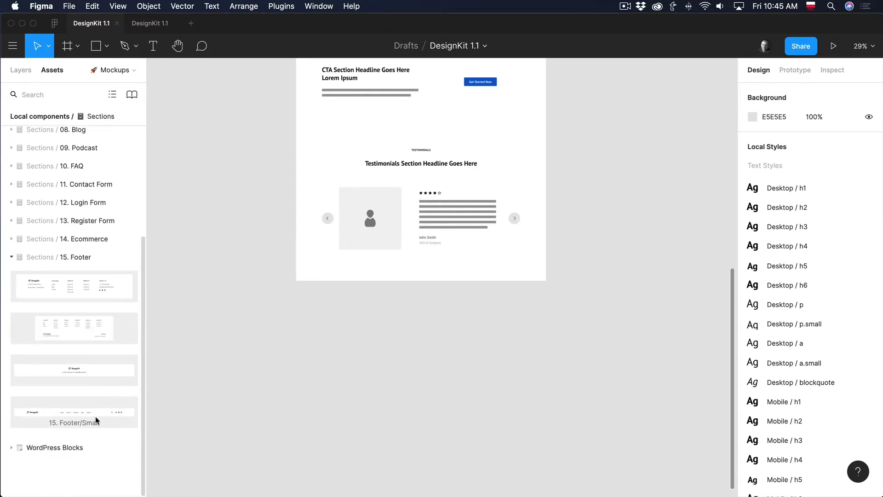
pyautogui.moveTo(51, 285); pyautogui.dragTo(423, 285)
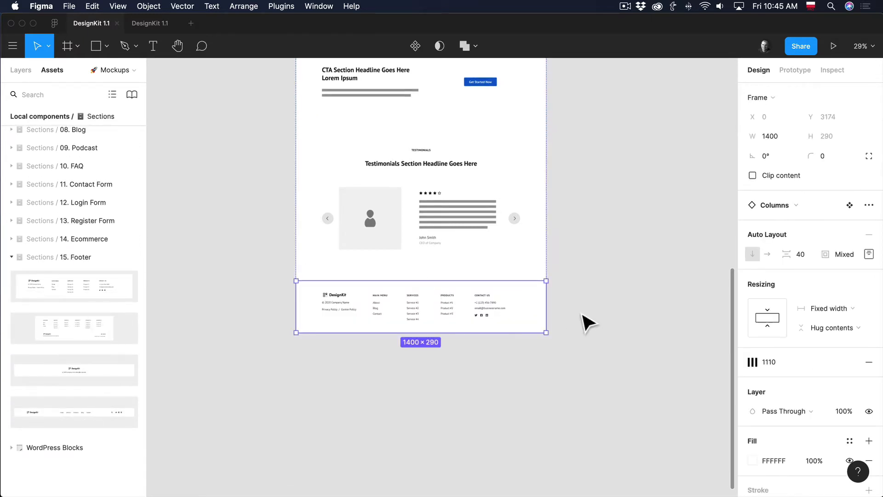
pyautogui.click(586, 321)
# - Review the assembled desktop Home Page from header to footer
pyautogui.scroll(3, 587, 321)
pyautogui.scroll(5, 586, 323)
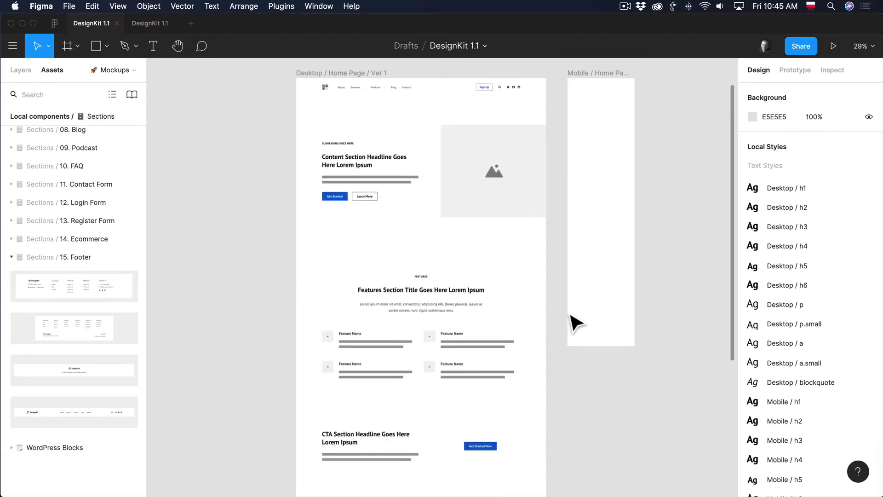
pyautogui.scroll(-1, 577, 324)
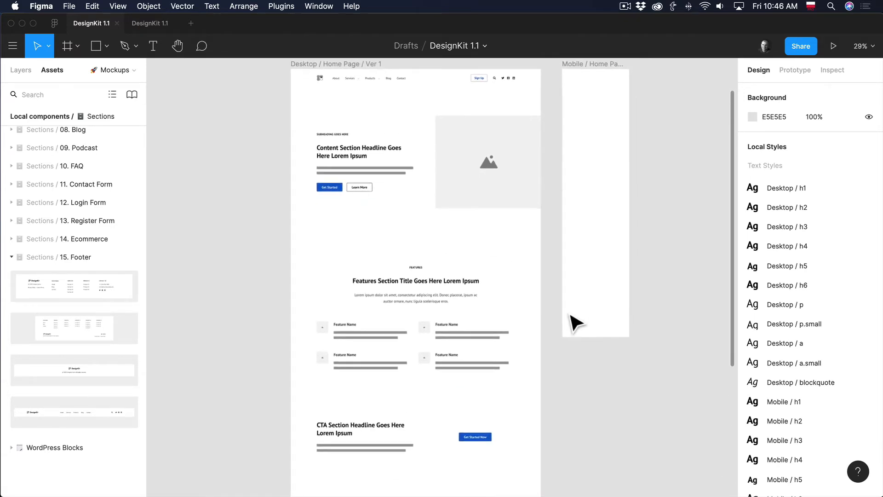
pyautogui.scroll(-4, 572, 321)
pyautogui.scroll(-2, 581, 267)
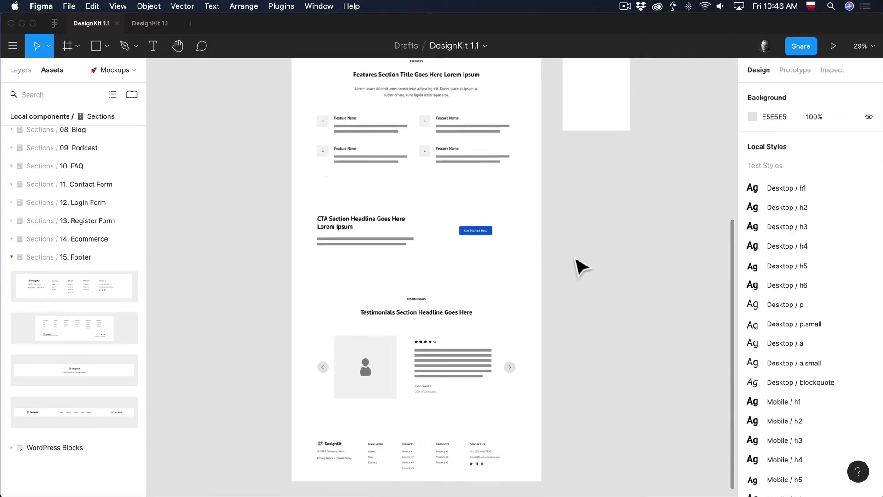
pyautogui.scroll(8, 581, 267)
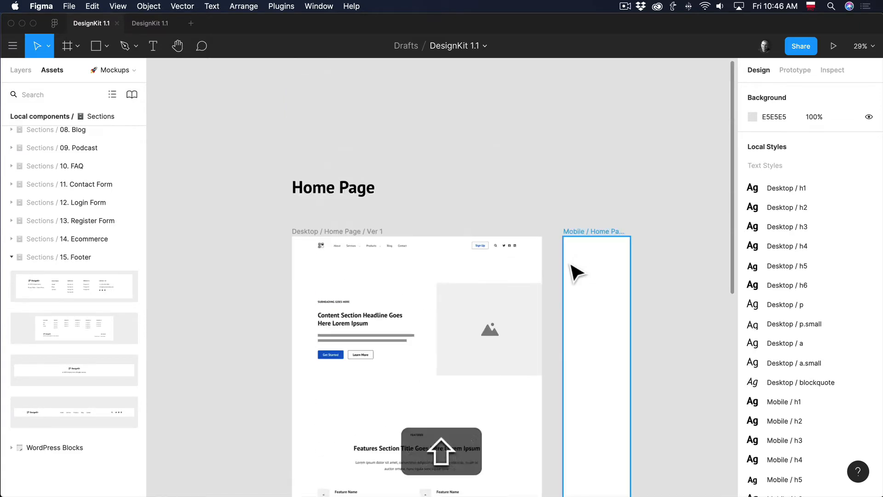
pyautogui.hscroll(1, 543, 216)
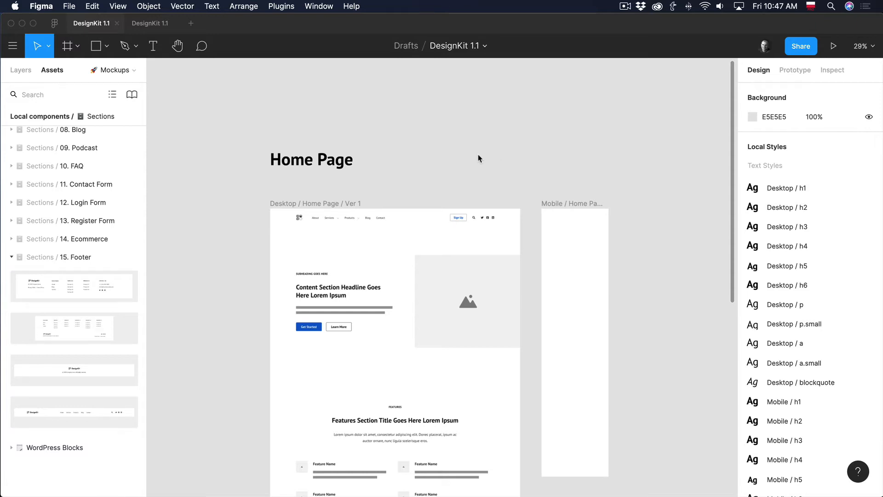
# - Show the page's layers and try moving the 02. Content / Title + Image section down past the features, CTA and testimonial sections
pyautogui.click(21, 70)
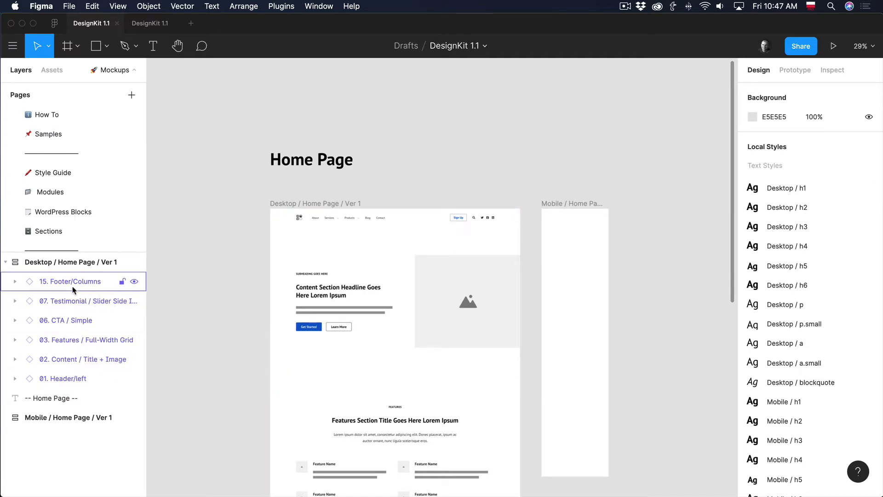
pyautogui.click(466, 252)
pyautogui.scroll(-5, 479, 250)
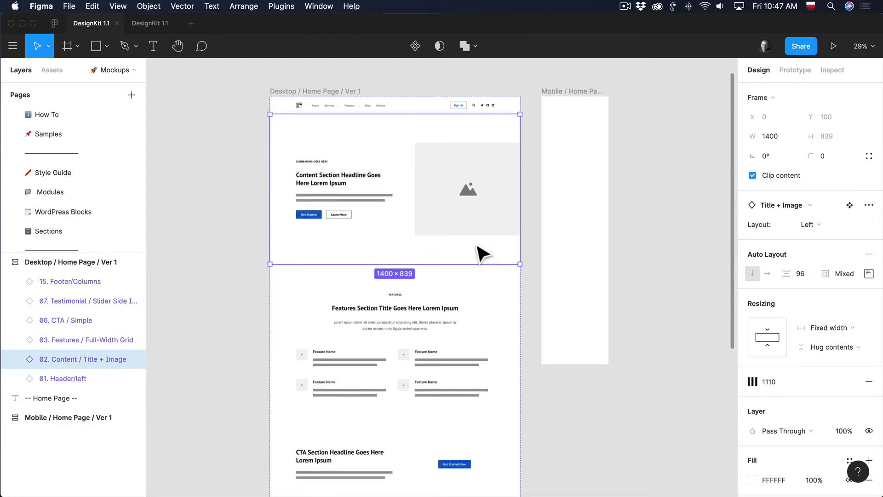
pyautogui.press('Down')
pyautogui.scroll(-3, 481, 253)
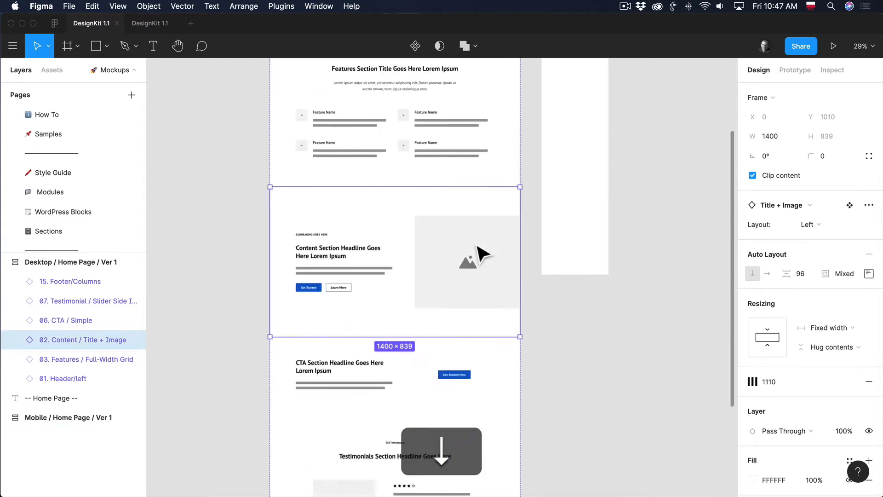
pyautogui.press('Down')
pyautogui.press('Down')
# - Move the 02. Content / Title + Image section back up to its place directly below the header
pyautogui.press('Up')
pyautogui.press('Up')
pyautogui.press('Up')
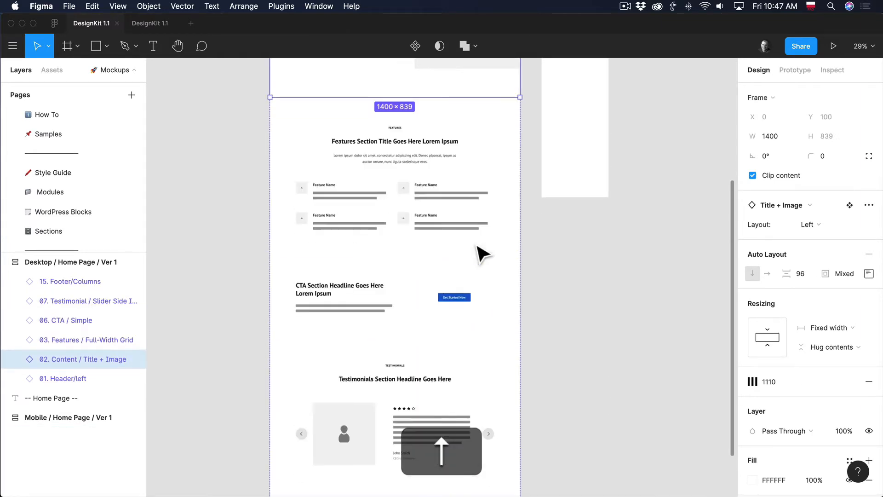
pyautogui.scroll(5, 481, 253)
pyautogui.press('Down')
pyautogui.press('Up')
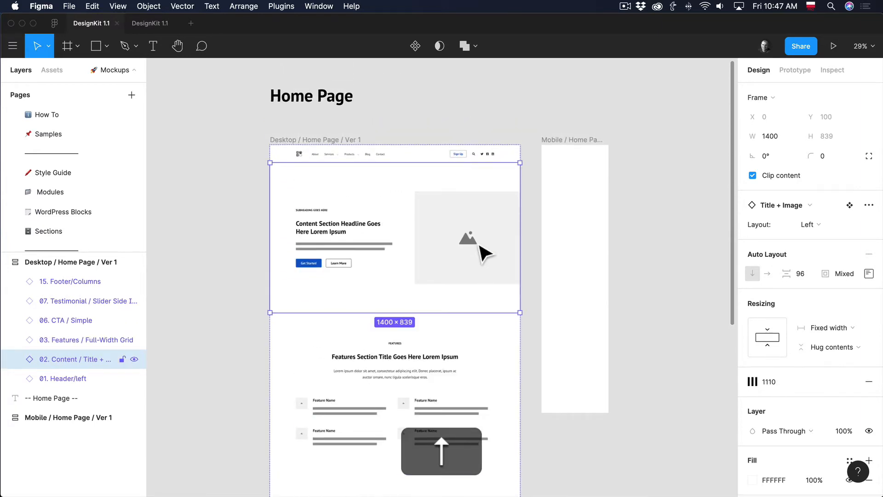
pyautogui.scroll(-8, 480, 252)
pyautogui.scroll(5, 480, 250)
pyautogui.scroll(3, 481, 246)
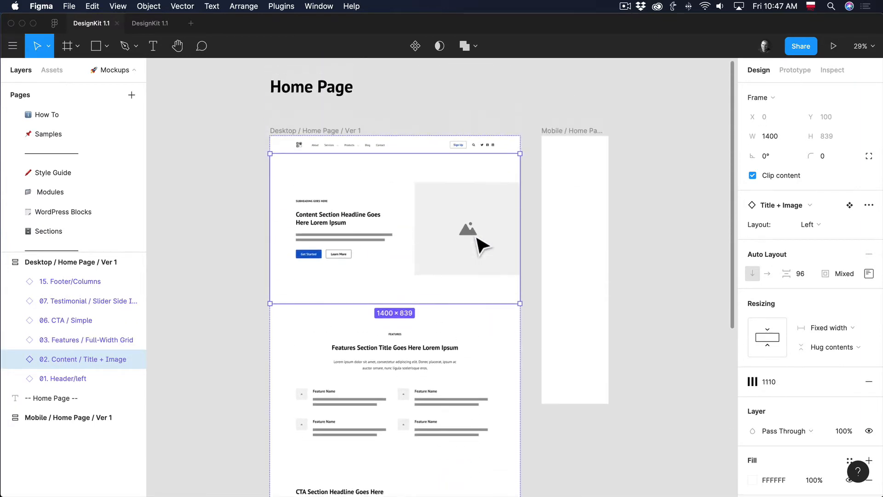
# - Try the 3 Small and 3 Large Columns variants on the Features / Full-Width Grid section and settle on 4
pyautogui.click(453, 381)
pyautogui.scroll(-3, 396, 361)
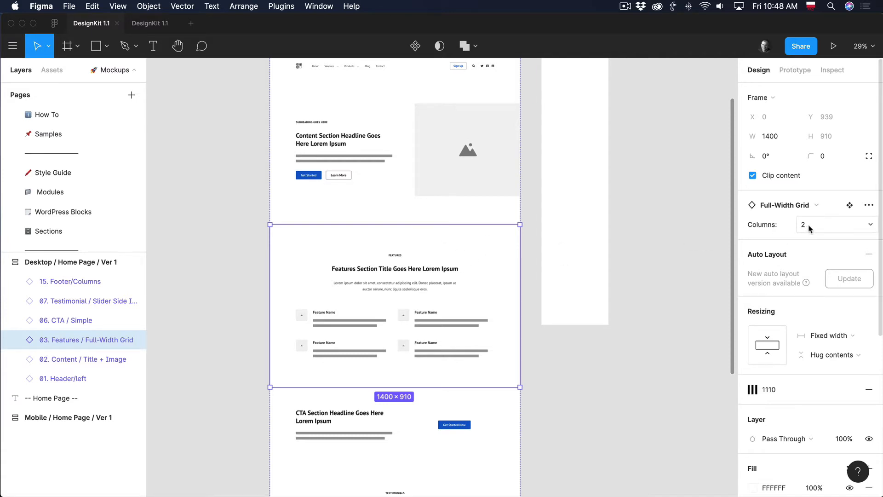
pyautogui.click(833, 229)
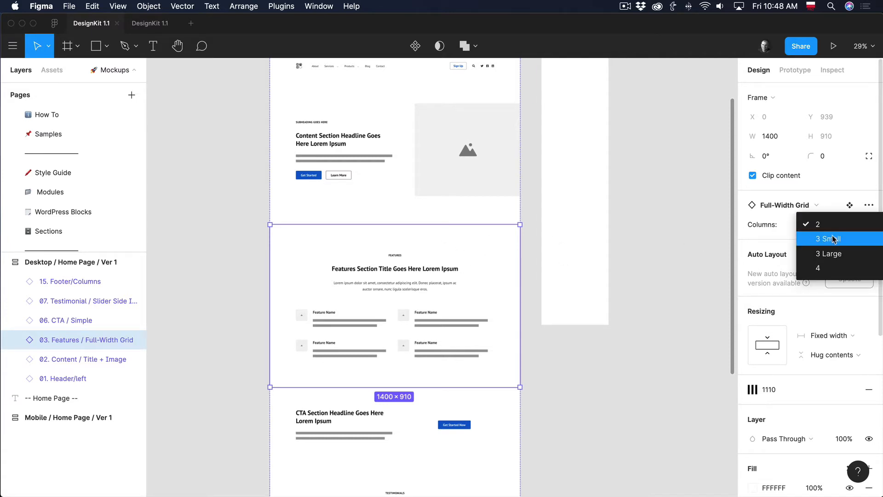
pyautogui.click(833, 239)
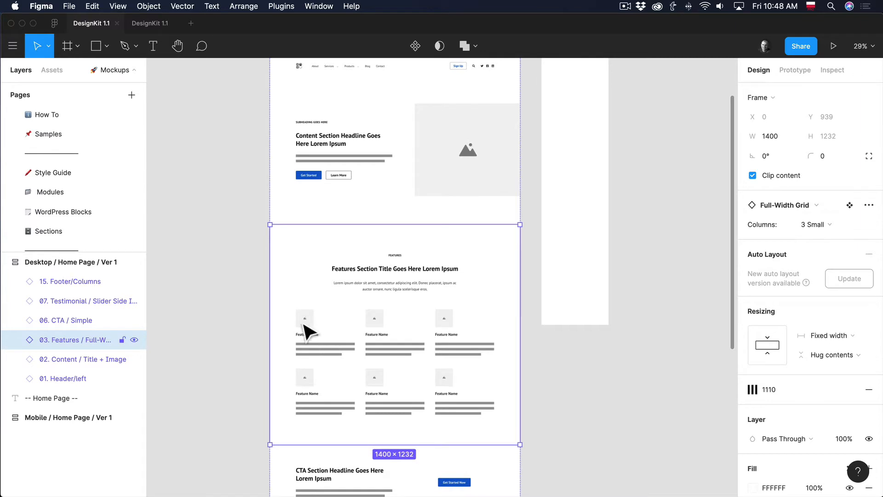
pyautogui.click(826, 225)
pyautogui.click(831, 235)
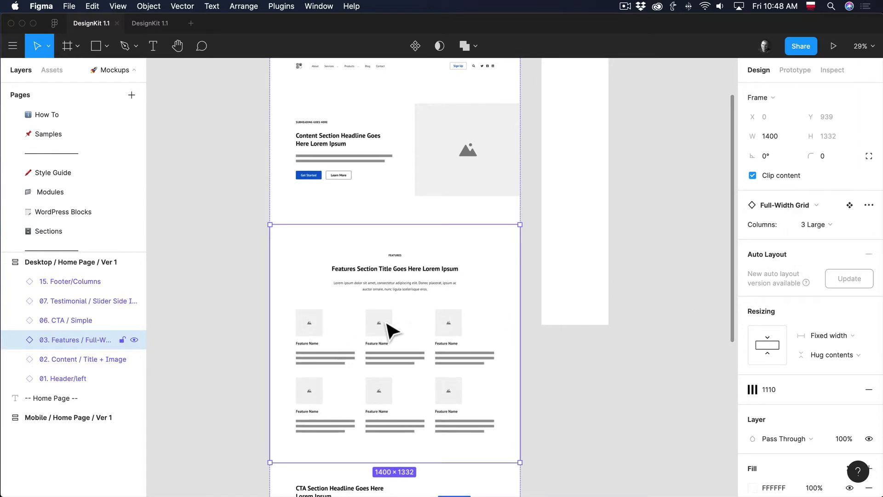
pyautogui.click(826, 226)
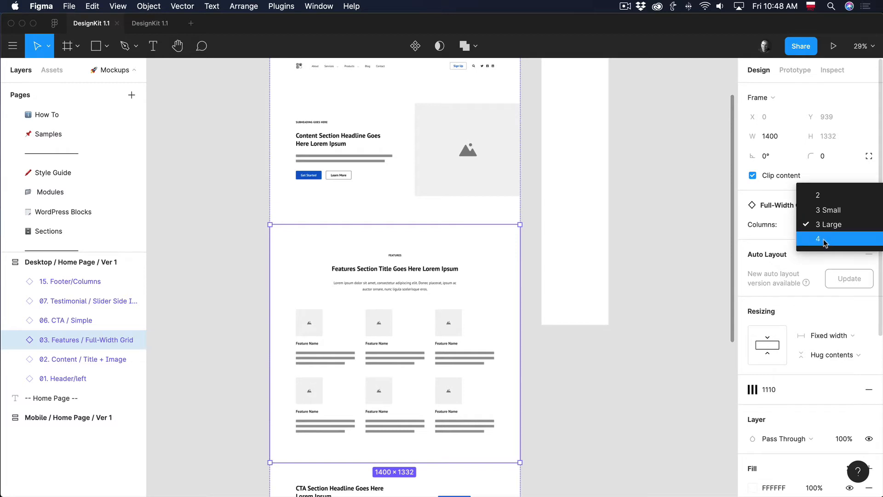
pyautogui.click(823, 239)
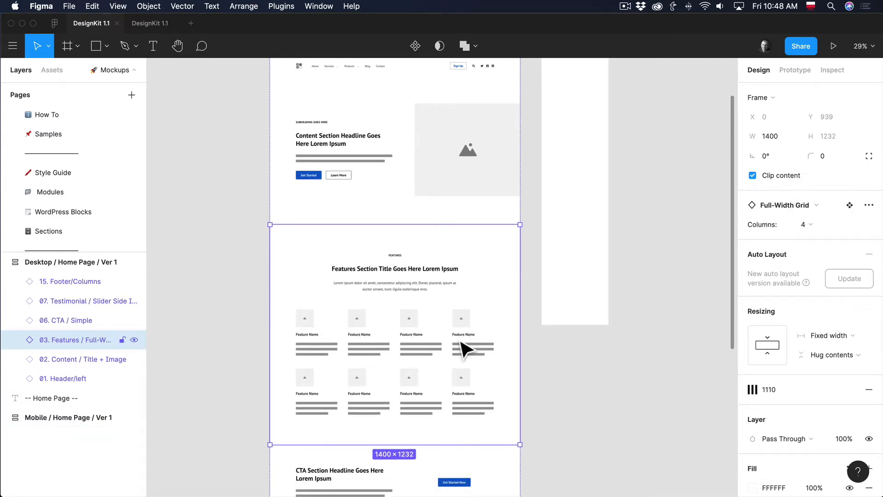
pyautogui.scroll(-2, 570, 379)
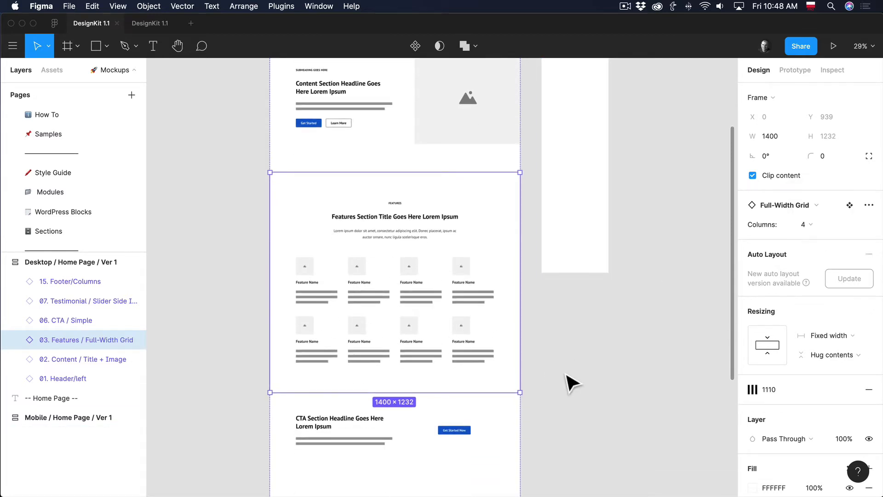
# - Try the Right layout on the 02. Content / Title + Image section and set it back to Left
pyautogui.scroll(5, 529, 306)
pyautogui.click(379, 196)
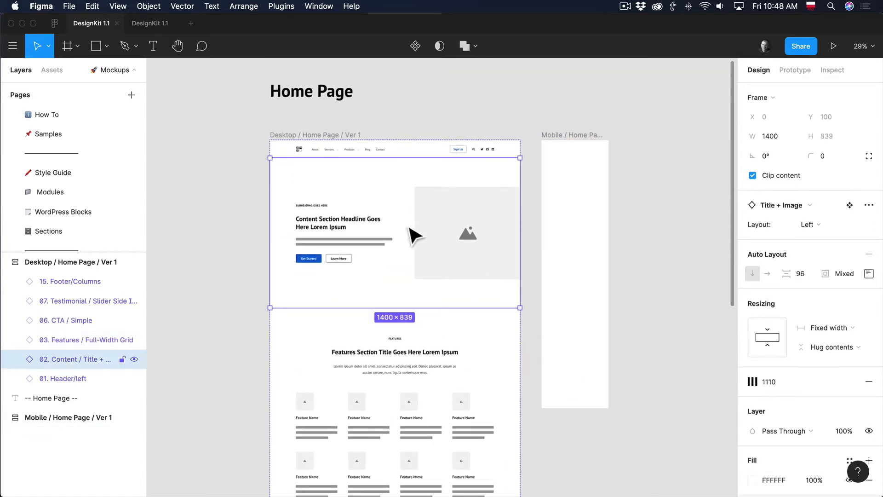
pyautogui.click(823, 226)
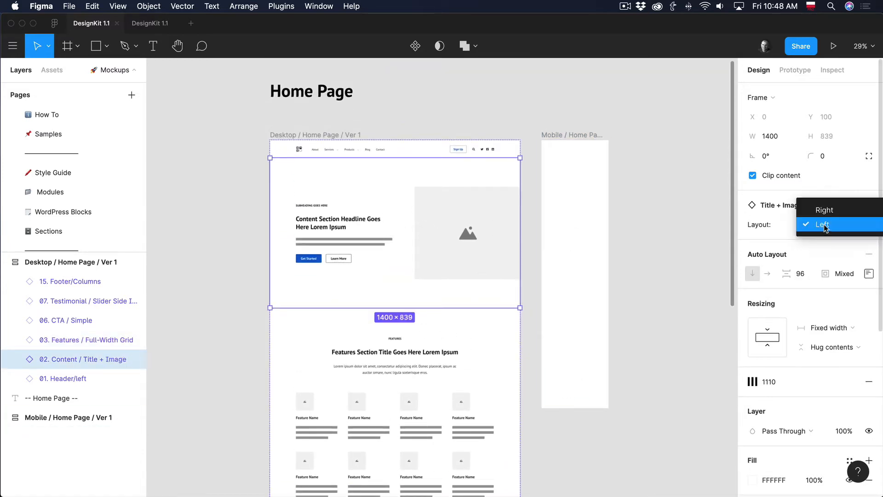
pyautogui.click(824, 211)
pyautogui.click(823, 225)
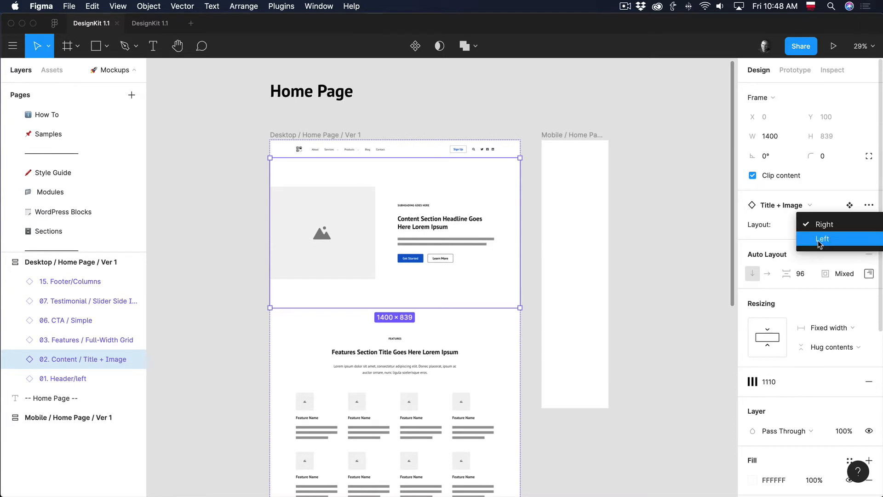
pyautogui.click(818, 240)
# - Duplicate the 02. Content / Title + Image section and set the copy's layout to Right
pyautogui.scroll(-1, 540, 266)
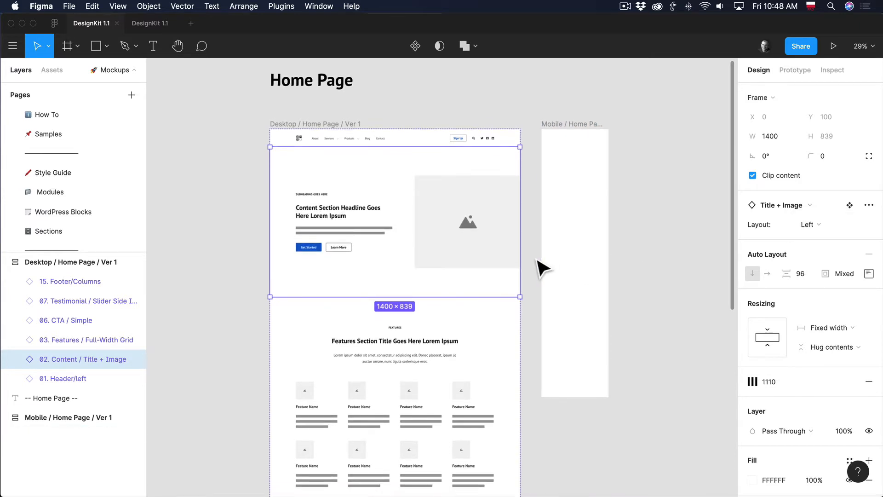
pyautogui.press('super')
pyautogui.press('super+d')
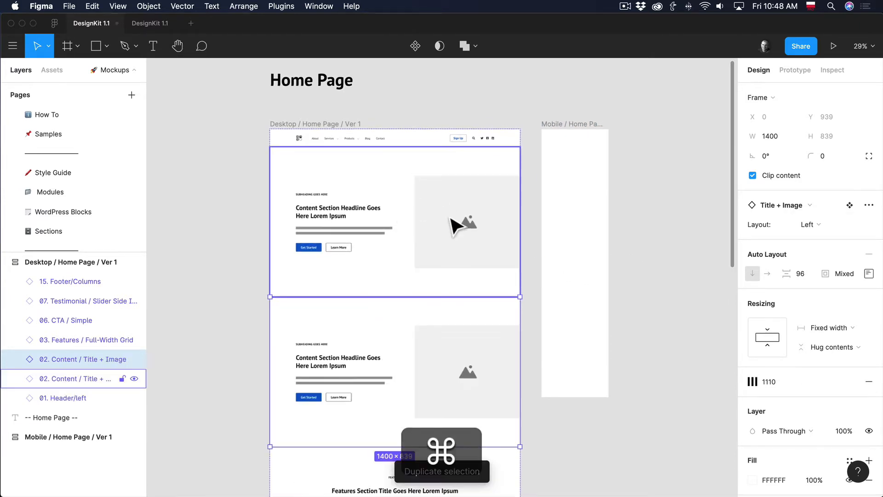
pyautogui.scroll(-4, 474, 266)
pyautogui.click(810, 224)
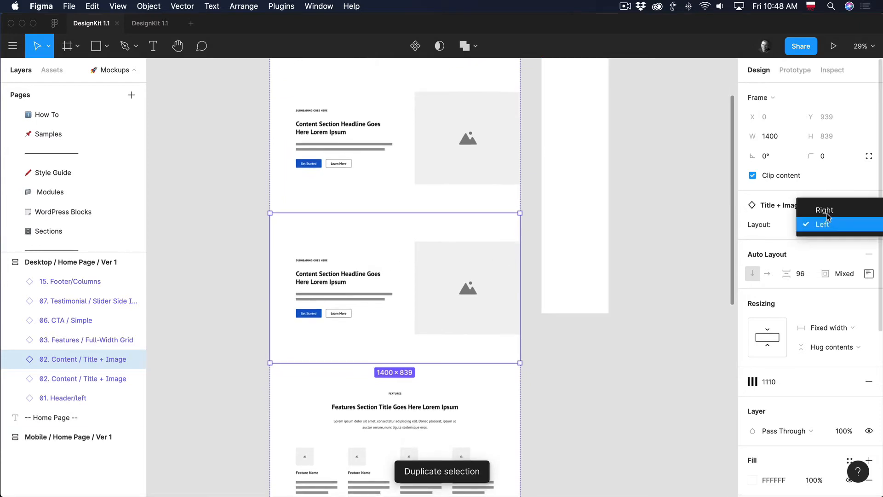
pyautogui.click(821, 208)
pyautogui.click(532, 257)
pyautogui.scroll(2, 538, 256)
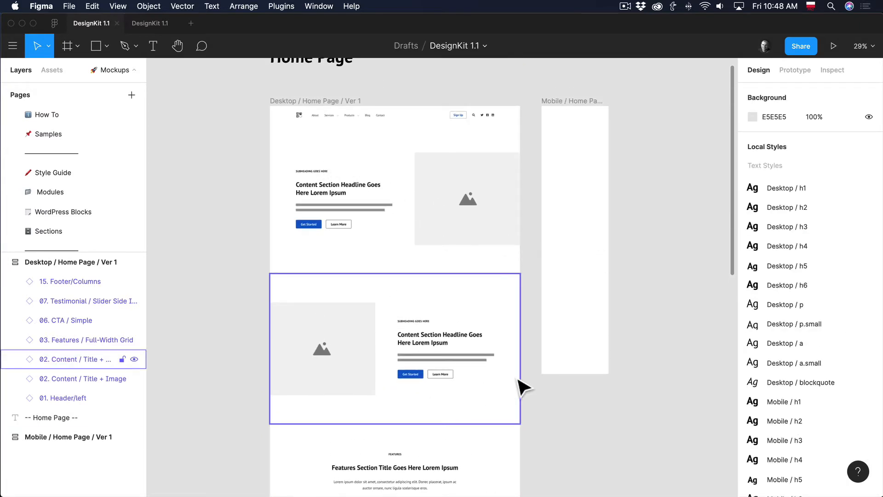
# - Detach the 03. Features / Full-Width Grid section from its main component
pyautogui.scroll(-3, 525, 384)
pyautogui.scroll(-2, 550, 380)
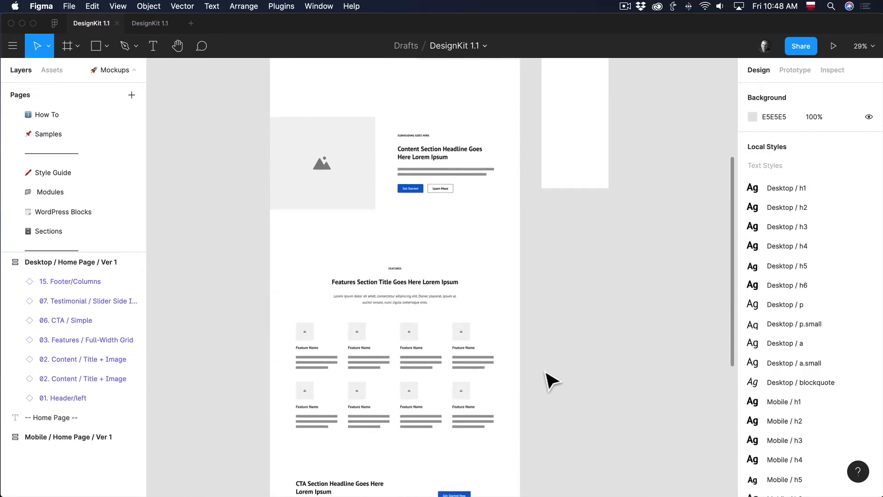
pyautogui.scroll(-1, 552, 311)
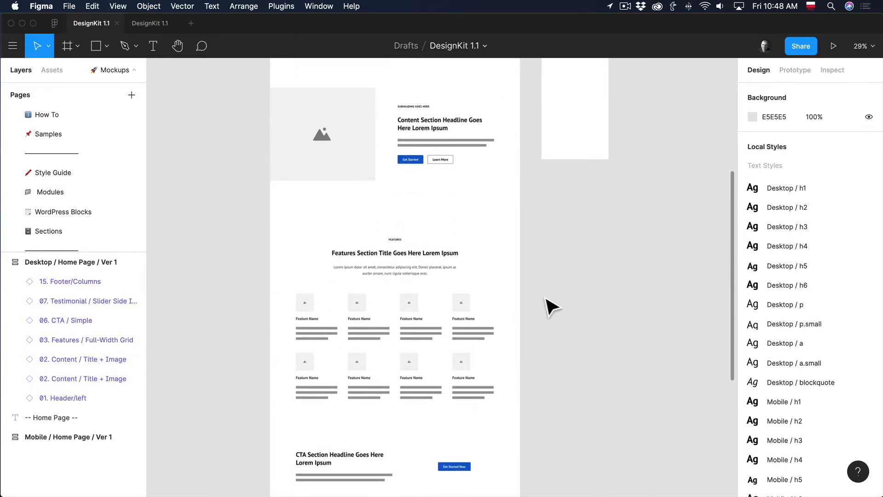
pyautogui.scroll(-1, 552, 311)
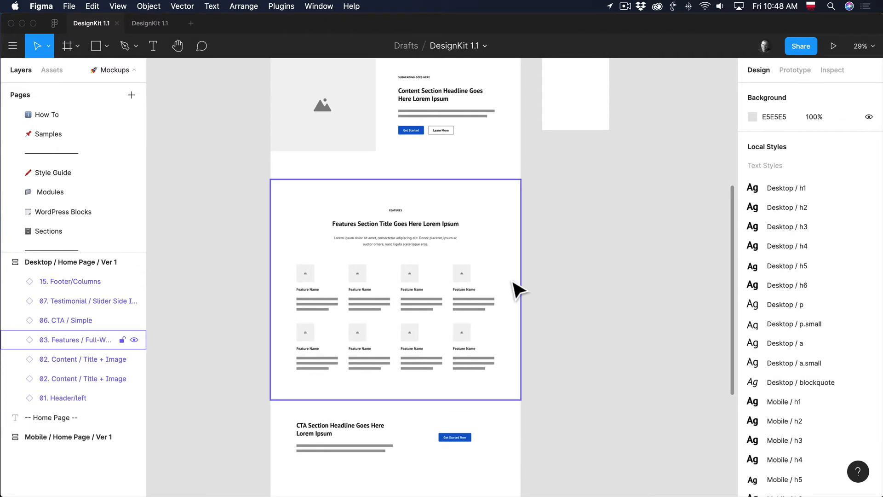
pyautogui.scroll(3, 549, 283)
pyautogui.scroll(-3, 460, 345)
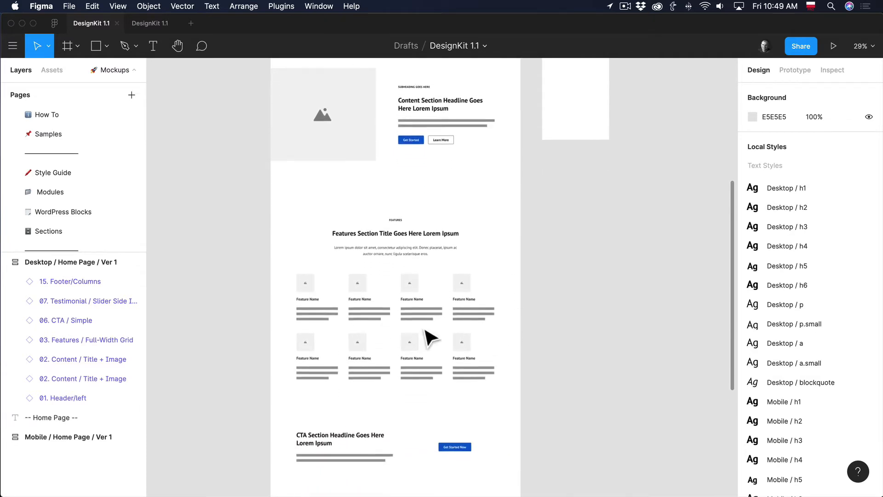
pyautogui.click(510, 351)
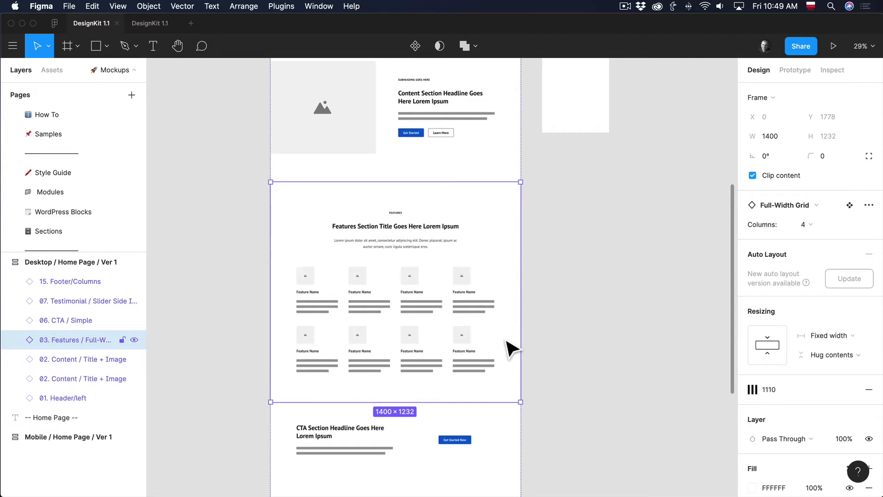
pyautogui.scroll(-1, 511, 351)
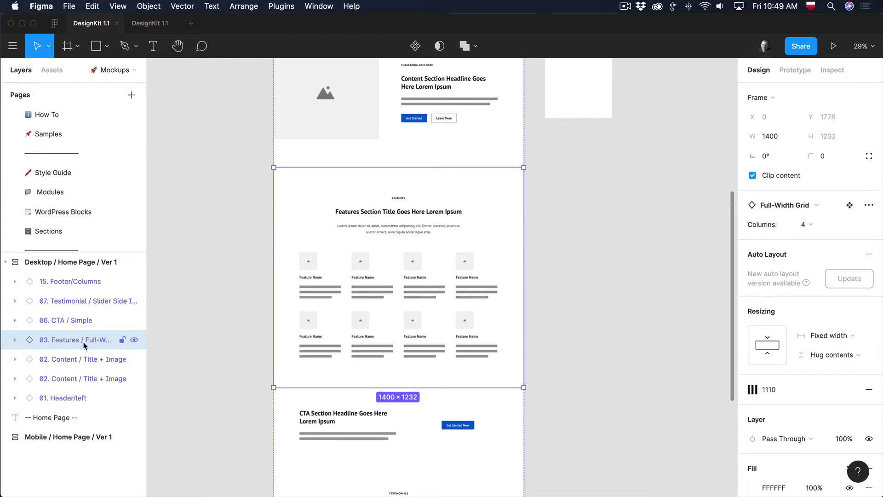
pyautogui.press('alt+super+b')
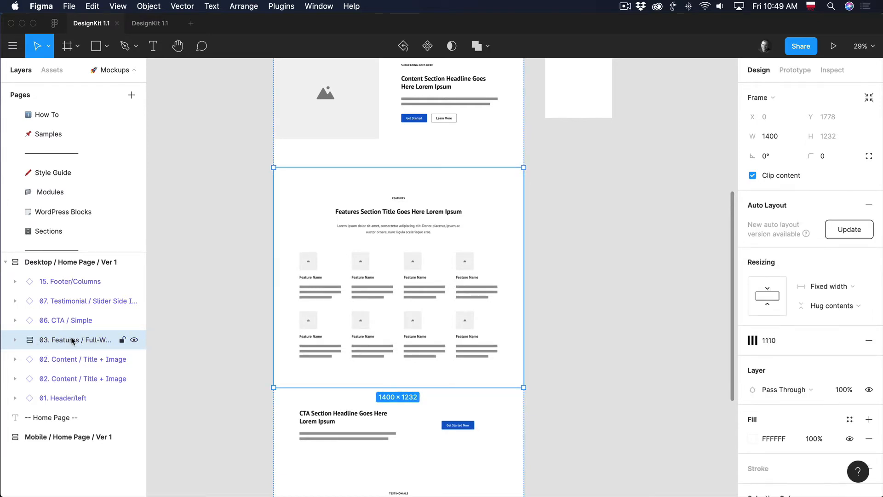
# - Compare the available commands for the detached Features section and the 06. CTA / Simple instance, pointing out Detach instance without applying it
pyautogui.rightClick(72, 341)
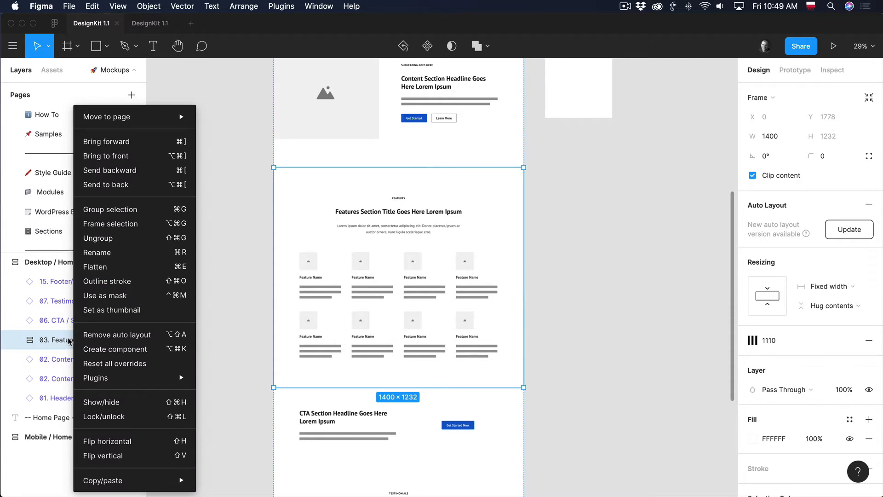
pyautogui.click(68, 340)
pyautogui.click(69, 319)
pyautogui.rightClick(71, 320)
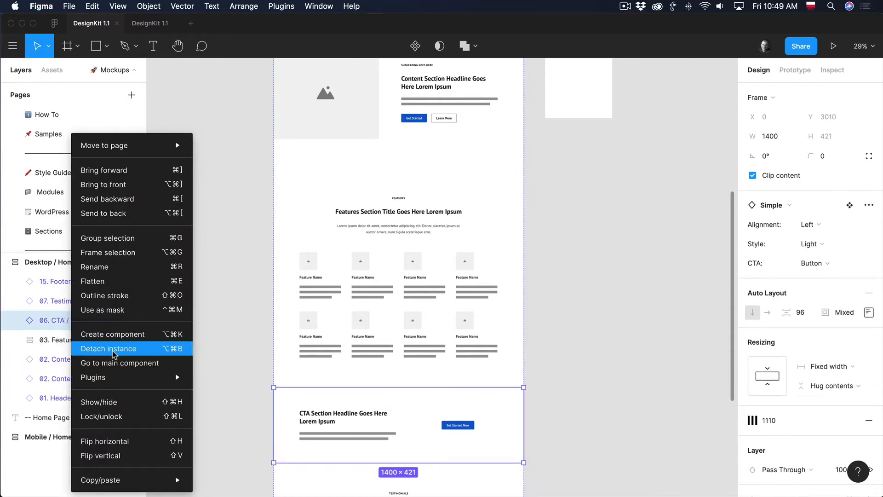
pyautogui.click(221, 352)
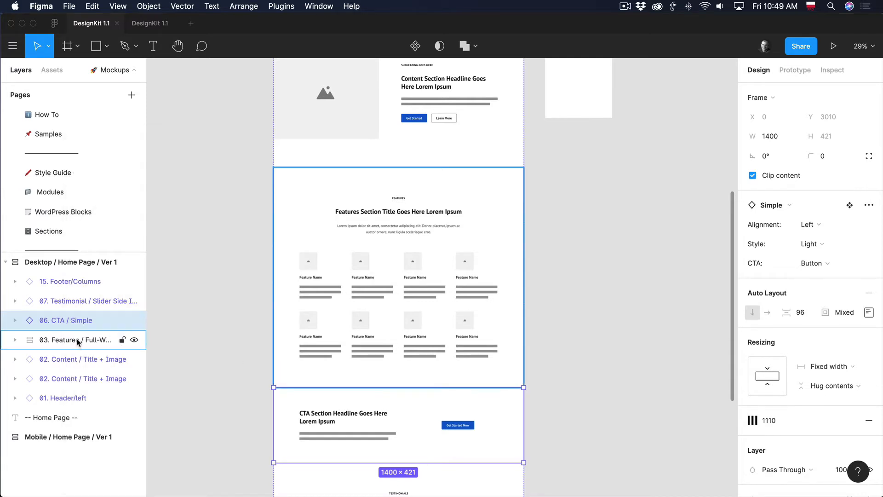
# - Delete the second row of four features from the Grid in the detached Features section
pyautogui.click(479, 276)
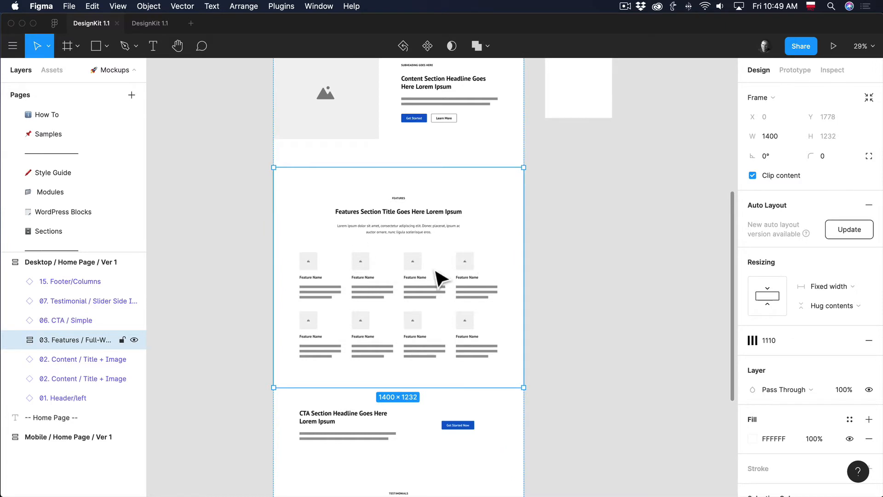
pyautogui.hscroll(1, 439, 271)
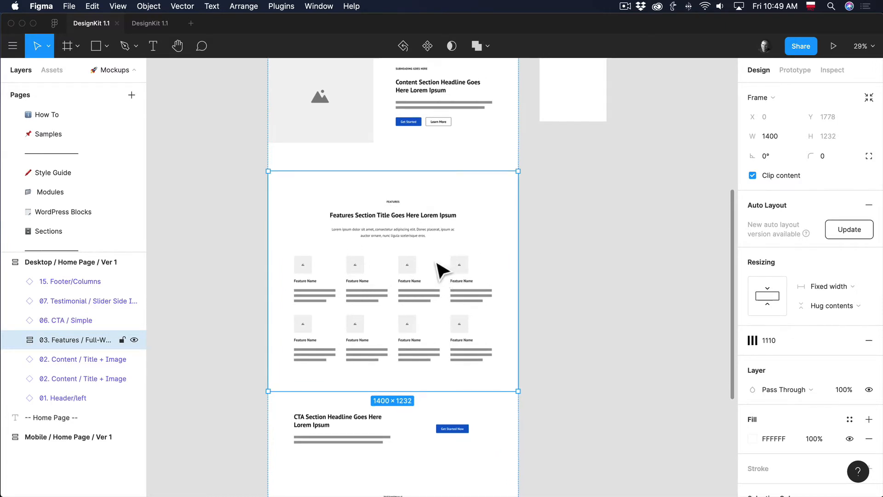
pyautogui.doubleClick(422, 334)
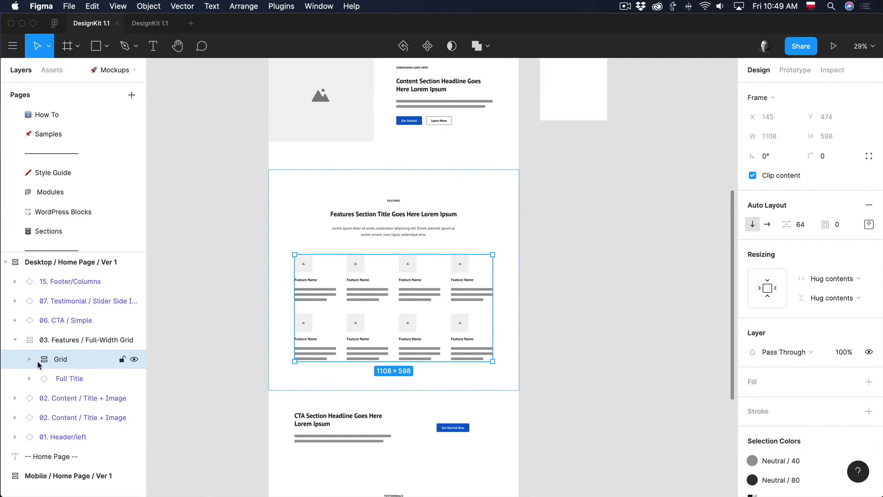
pyautogui.click(410, 347)
pyautogui.scroll(-1, 409, 347)
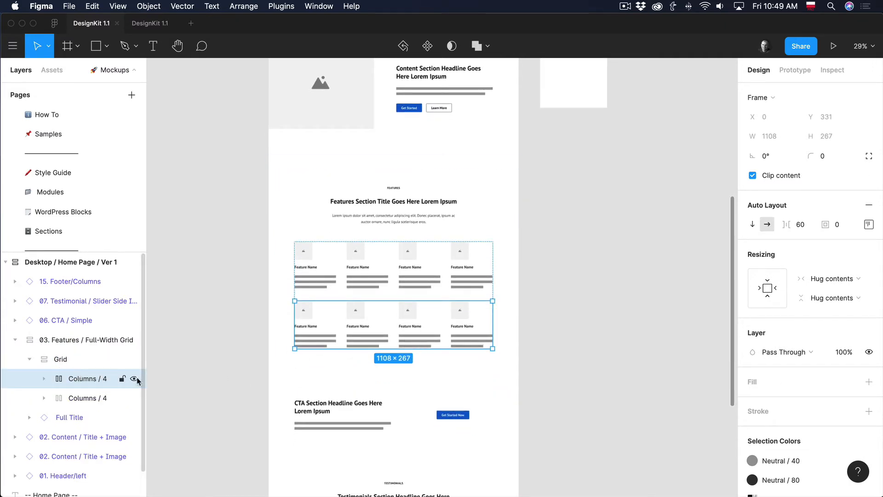
pyautogui.press('BackSpace')
# - Duplicate the remaining Columns / 4 row four times inside the Features section's Grid
pyautogui.click(102, 380)
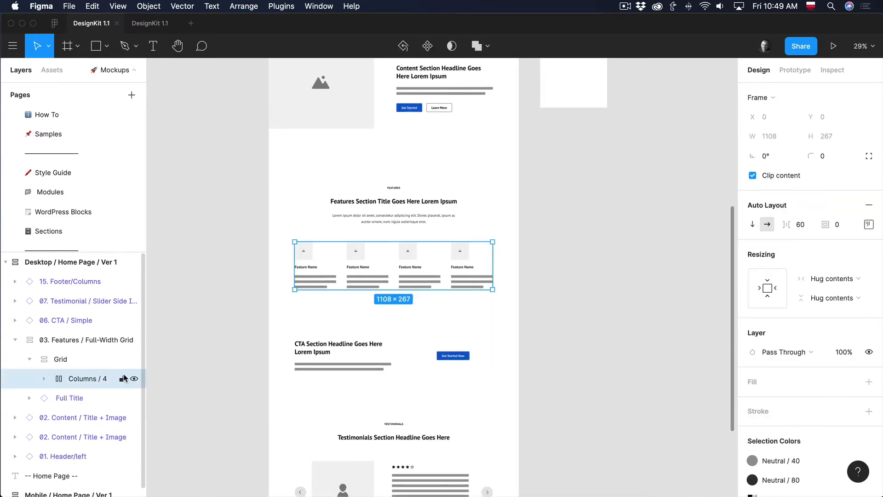
pyautogui.scroll(2, 460, 279)
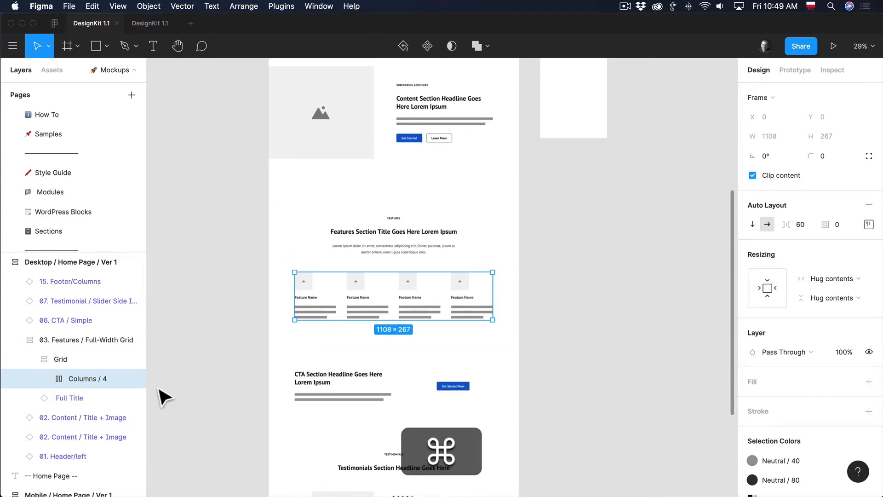
pyautogui.press('super+d')
pyautogui.press('super+d')
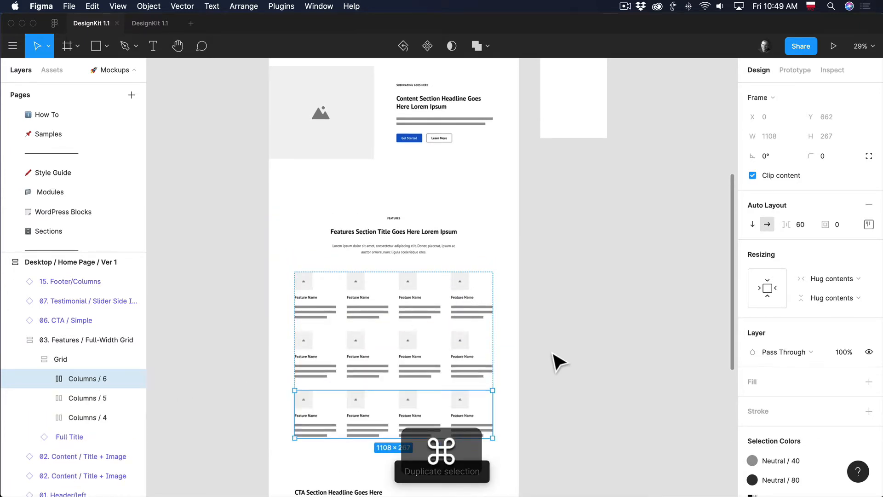
pyautogui.scroll(-5, 559, 362)
pyautogui.press('super+d')
pyautogui.press('super+d')
pyautogui.scroll(-4, 554, 356)
pyautogui.scroll(3, 554, 357)
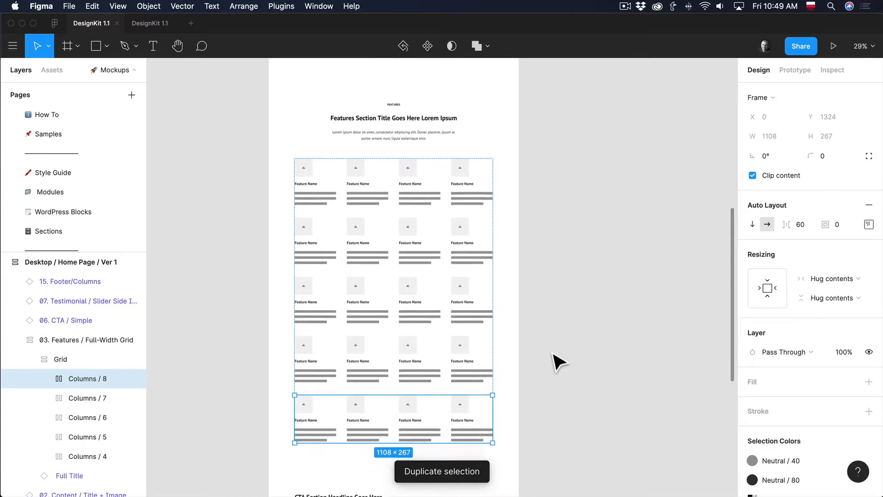
# - Delete the four duplicated feature rows, keeping only the original Columns / 4 row
pyautogui.keyDown('shift'); pyautogui.click(439, 375); pyautogui.keyUp('shift')
pyautogui.keyDown('shift'); pyautogui.click(429, 302); pyautogui.keyUp('shift')
pyautogui.keyDown('shift'); pyautogui.click(430, 271); pyautogui.keyUp('shift')
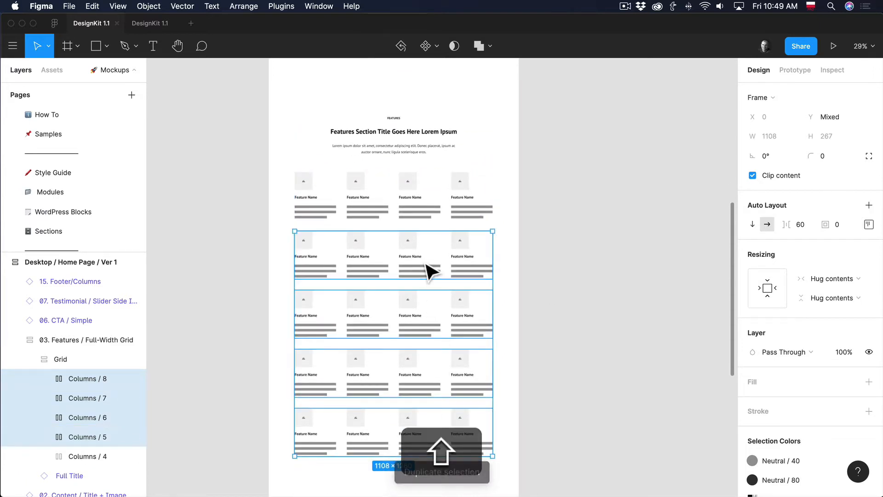
pyautogui.hotkey('shift', 'BackSpace')
pyautogui.scroll(1, 430, 272)
# - Inspect the auto layout direction and item spacing of the Columns / 4 row inside the Features section's Grid
pyautogui.click(357, 238)
pyautogui.click(359, 242)
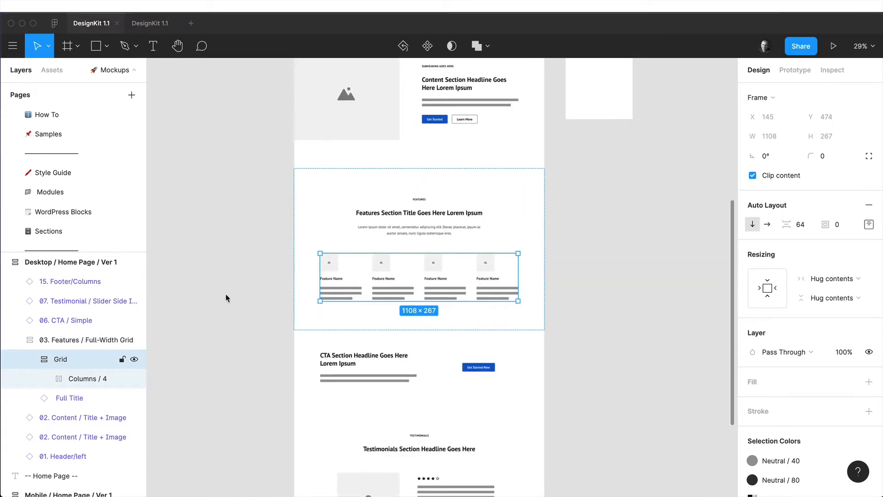
pyautogui.click(77, 375)
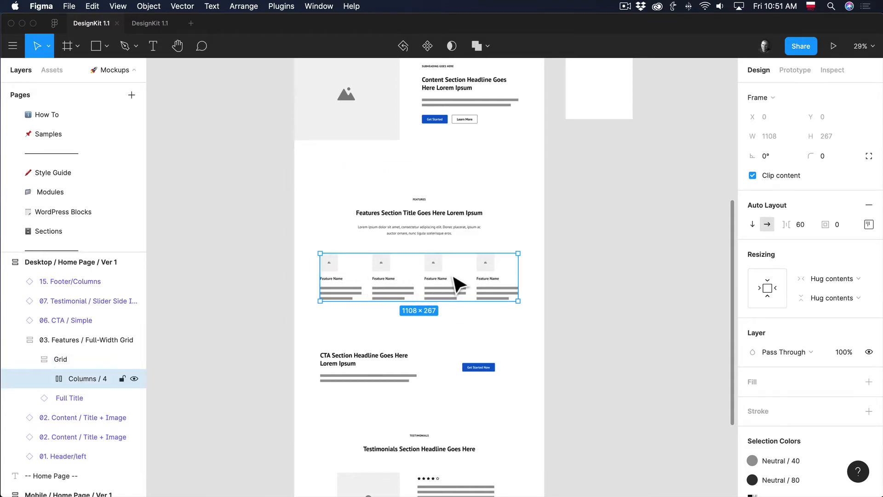
pyautogui.scroll(2, 457, 285)
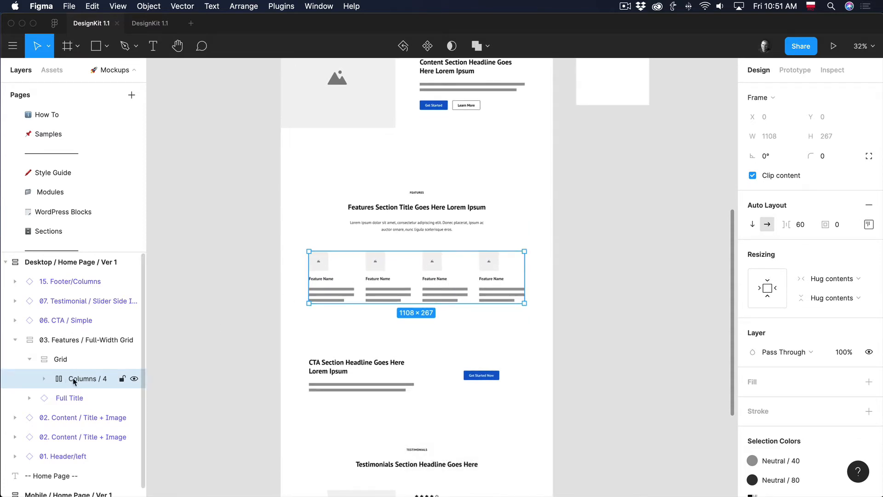
pyautogui.scroll(-1, 805, 216)
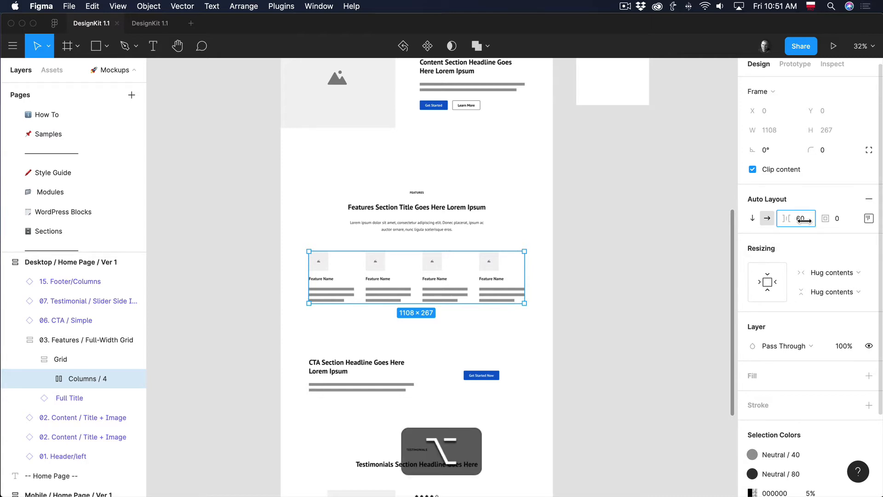
pyautogui.moveTo(806, 223)
pyautogui.mouseDown()
pyautogui.moveTo(768, 221)
pyautogui.moveTo(851, 221)
pyautogui.moveTo(806, 221)
pyautogui.mouseUp()
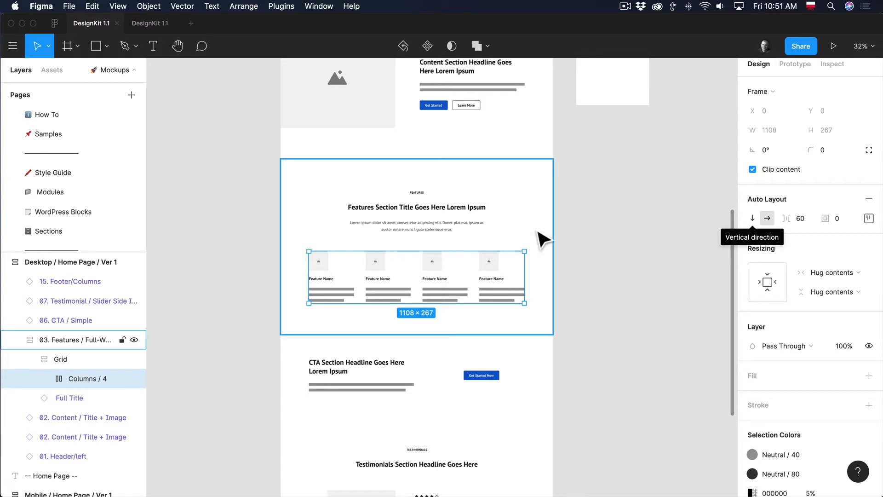
# - Switch the auto layout of the Columns / 4 row in the Features section's Grid to vertical direction
pyautogui.click(630, 236)
pyautogui.scroll(2, 635, 239)
pyautogui.hscroll(2, 632, 238)
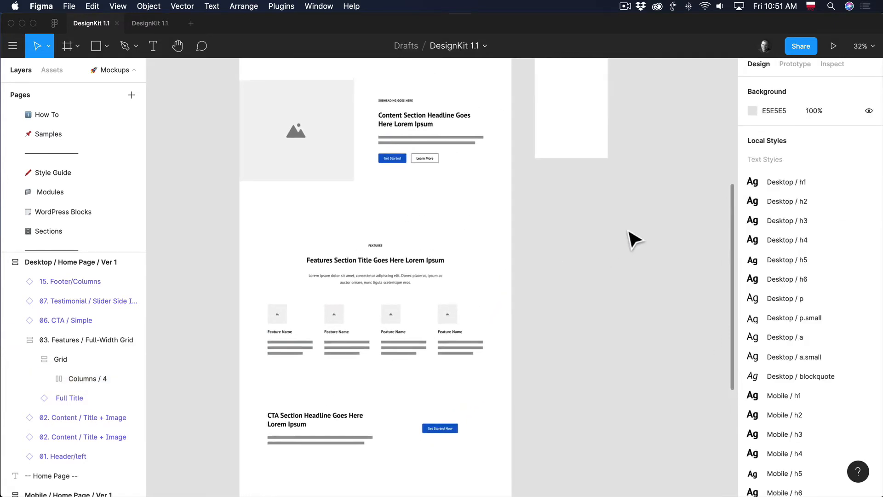
pyautogui.click(389, 242)
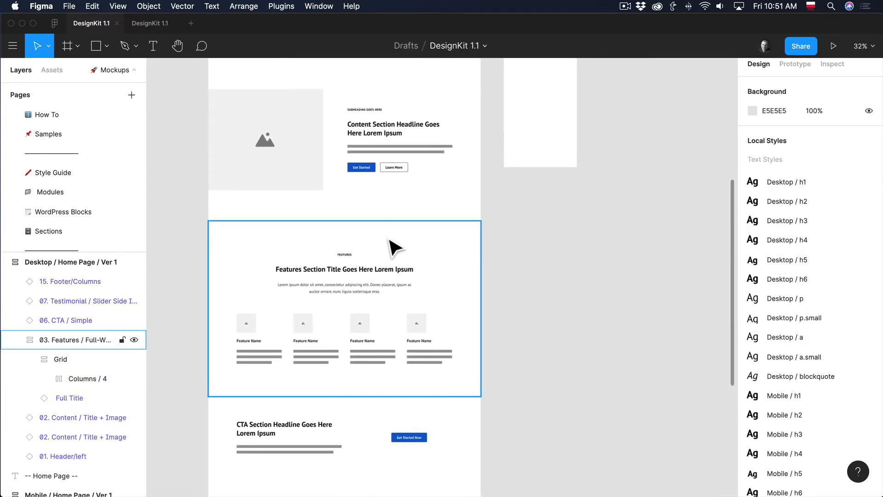
pyautogui.hscroll(-2, 594, 252)
pyautogui.scroll(-1, 594, 252)
pyautogui.hscroll(-1, 594, 252)
pyautogui.scroll(-1, 593, 252)
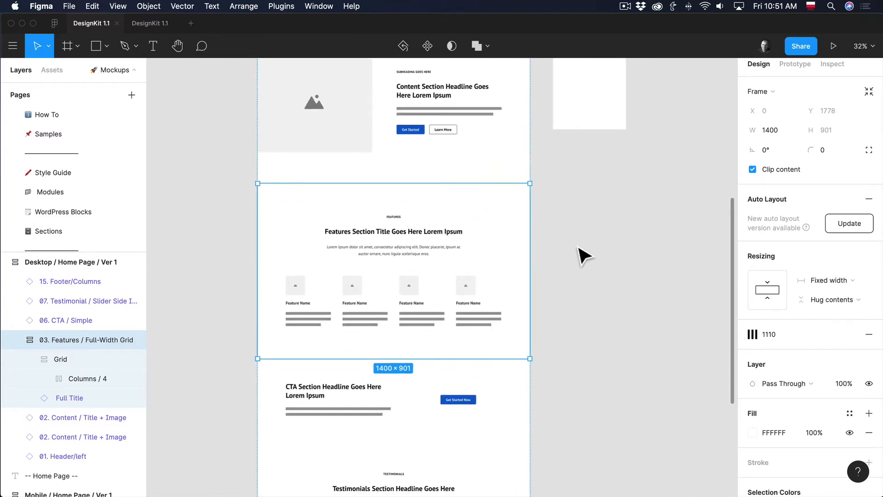
pyautogui.click(351, 316)
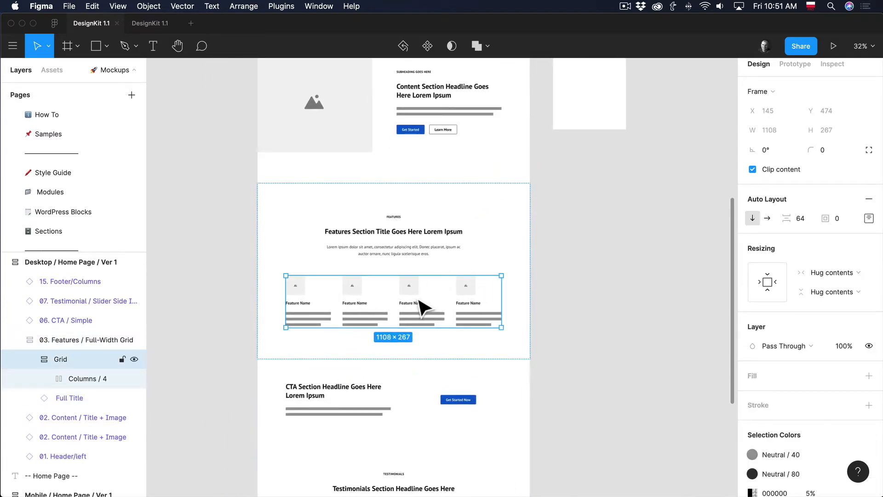
pyautogui.click(82, 380)
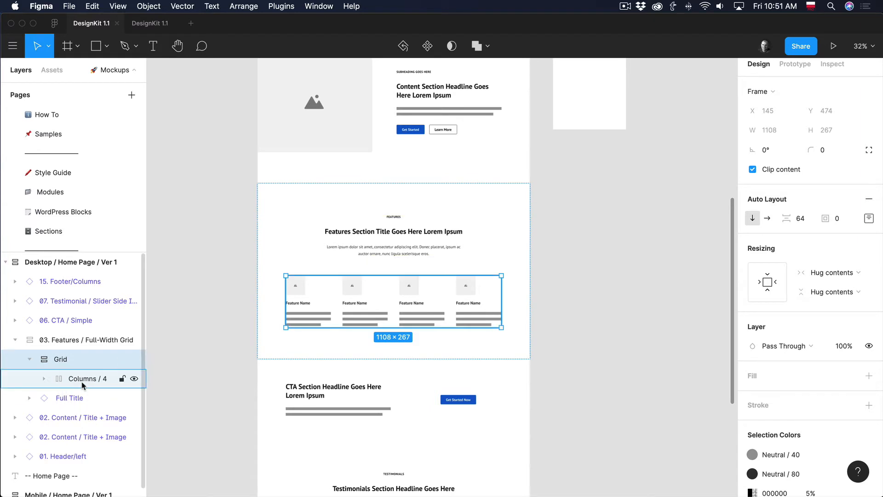
pyautogui.click(752, 220)
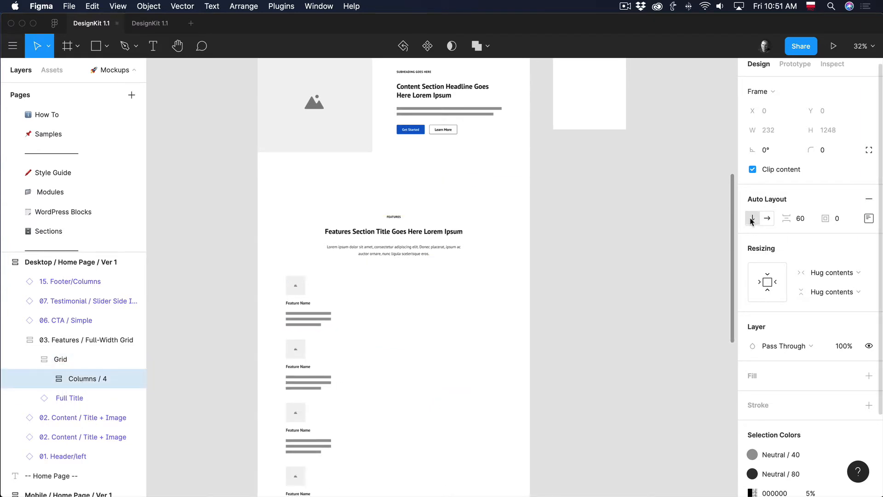
pyautogui.scroll(-5, 441, 300)
pyautogui.scroll(2, 414, 276)
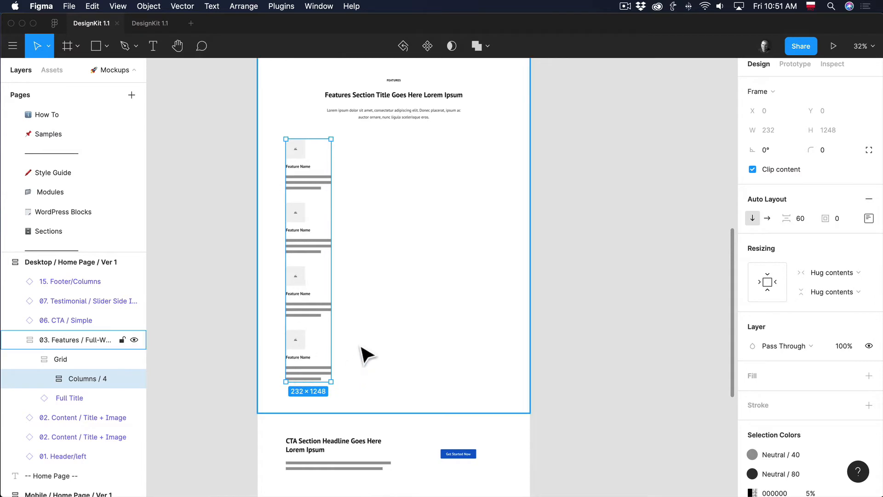
pyautogui.scroll(1, 344, 297)
pyautogui.scroll(3, 346, 292)
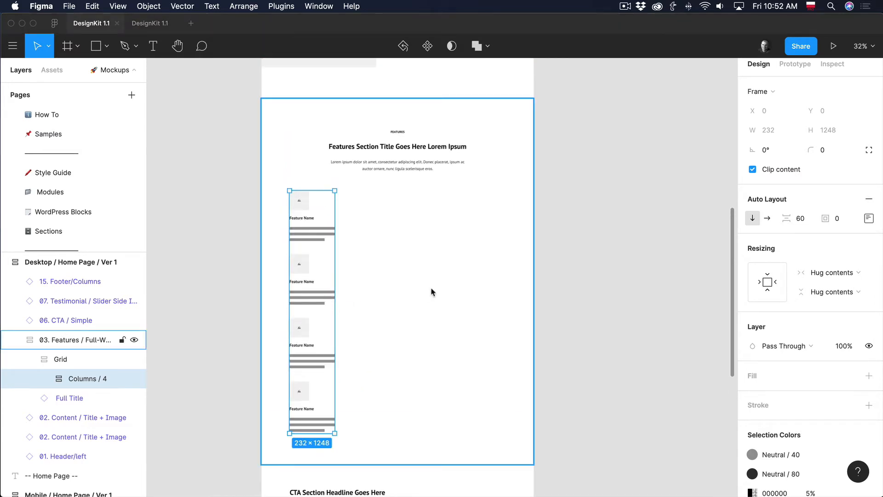
# - Update the 03. Features / Full-Width Grid section to the new auto layout version
pyautogui.scroll(4, 434, 293)
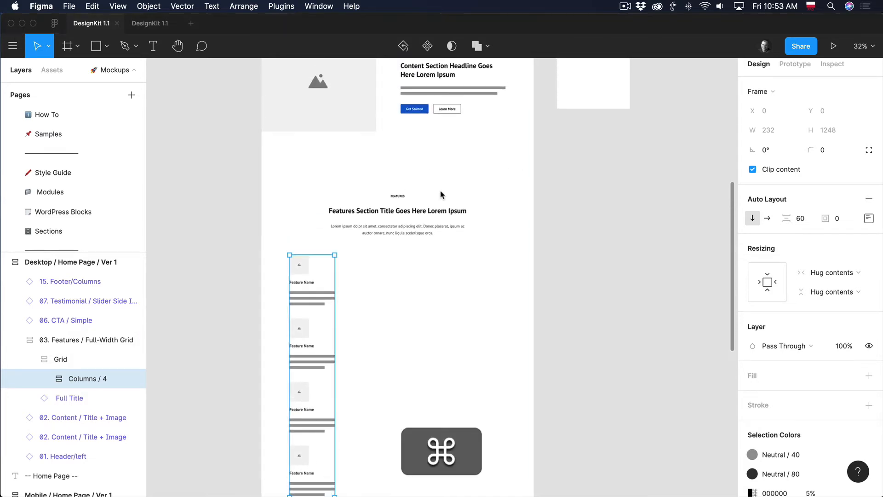
pyautogui.click(446, 200)
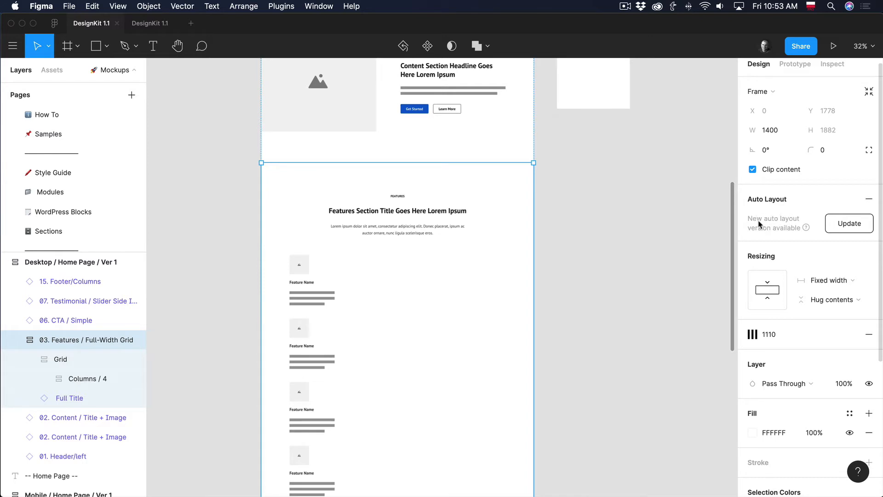
pyautogui.moveTo(802, 227)
pyautogui.click(849, 224)
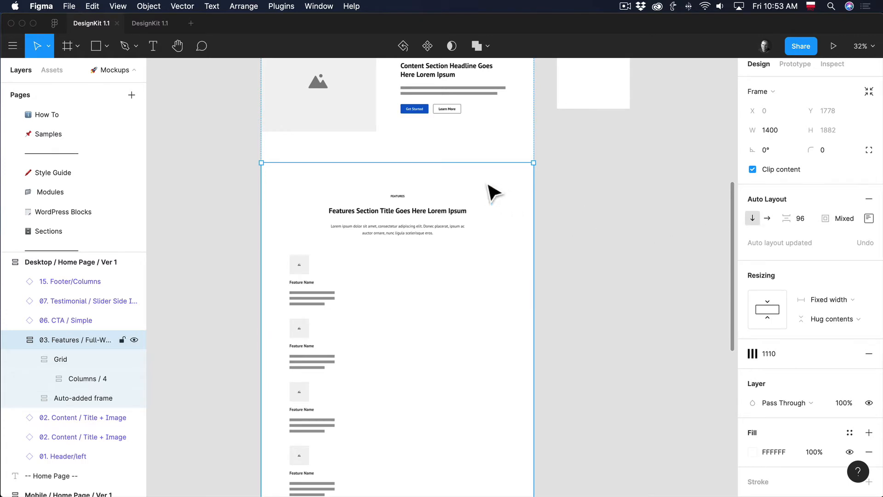
pyautogui.scroll(-1, 412, 186)
pyautogui.scroll(-10, 412, 186)
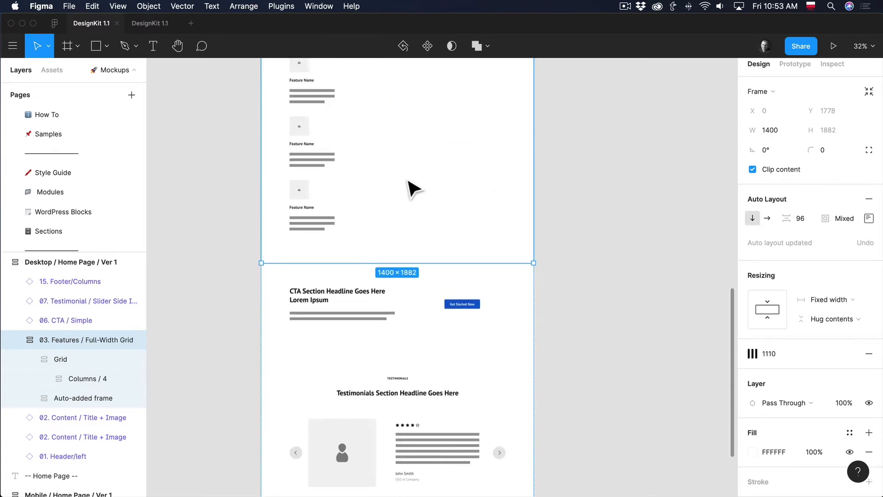
pyautogui.scroll(10, 439, 258)
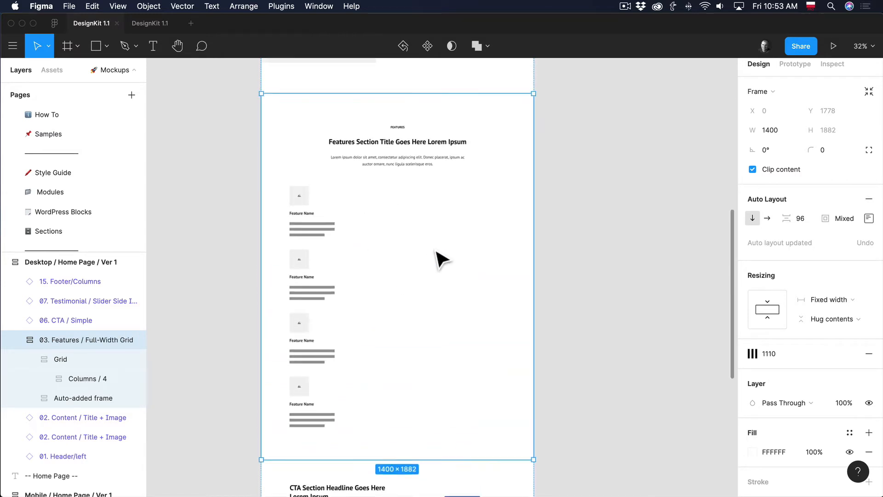
# - Set the Features section's top and bottom auto layout padding to 120
pyautogui.click(868, 221)
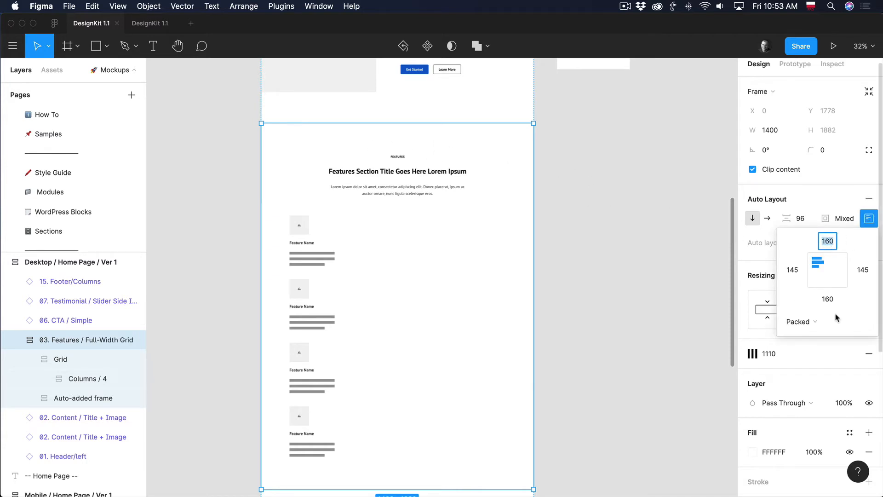
pyautogui.click(827, 299)
pyautogui.scroll(-2, 381, 368)
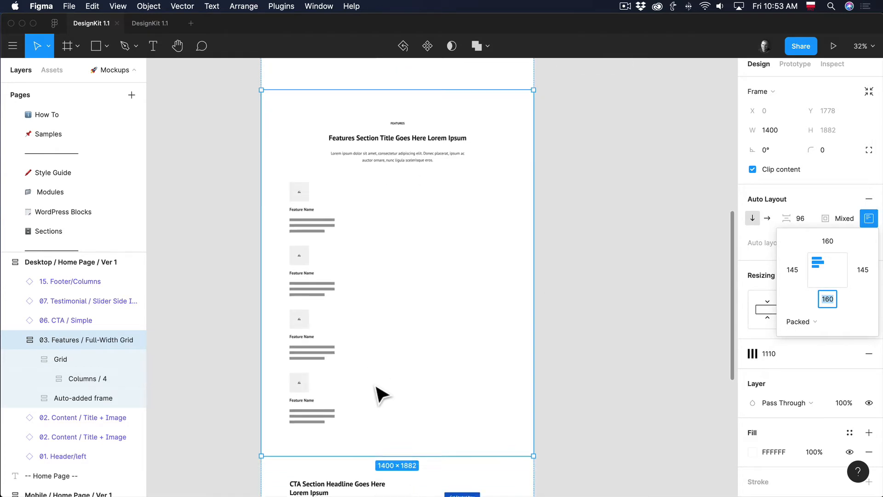
pyautogui.click(831, 243)
pyautogui.press('Right')
pyautogui.press('BackSpace')
pyautogui.write('2')
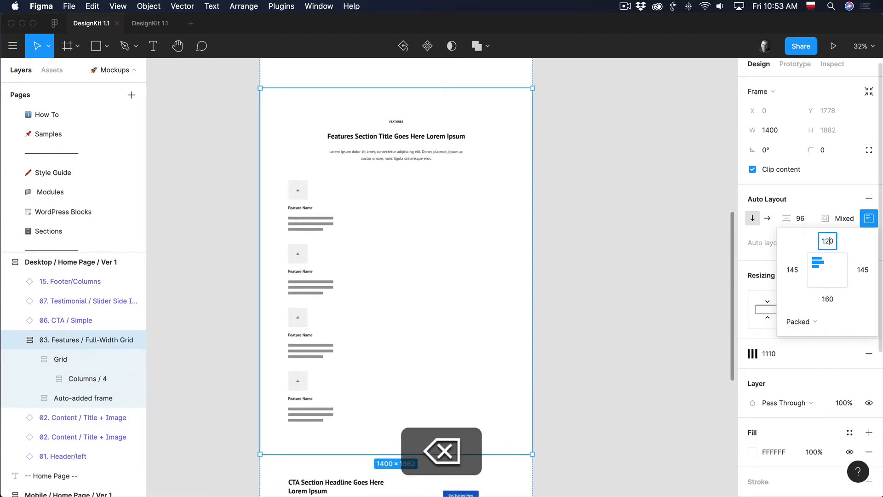
pyautogui.click(828, 299)
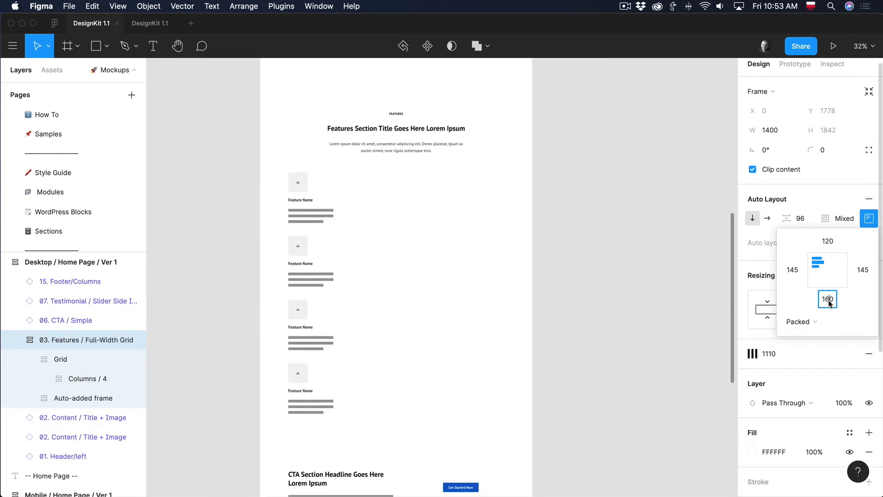
pyautogui.press('BackSpace')
pyautogui.write('2')
pyautogui.press('Return')
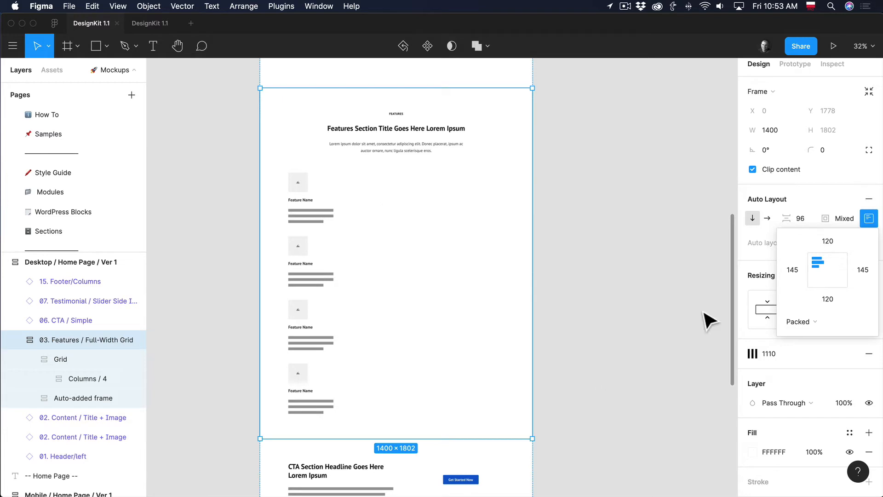
# - Show the layout grids and set the Features section's left and right padding to 0
pyautogui.click(793, 270)
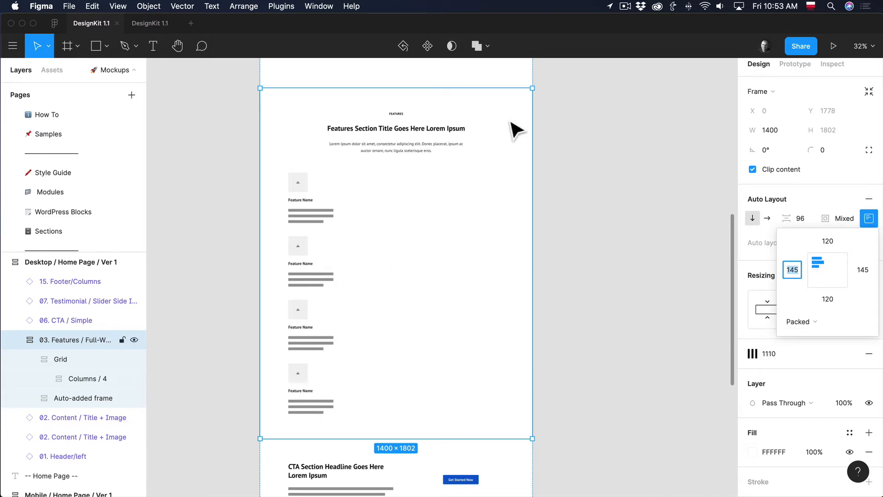
pyautogui.hotkey('ctrl', 'g')
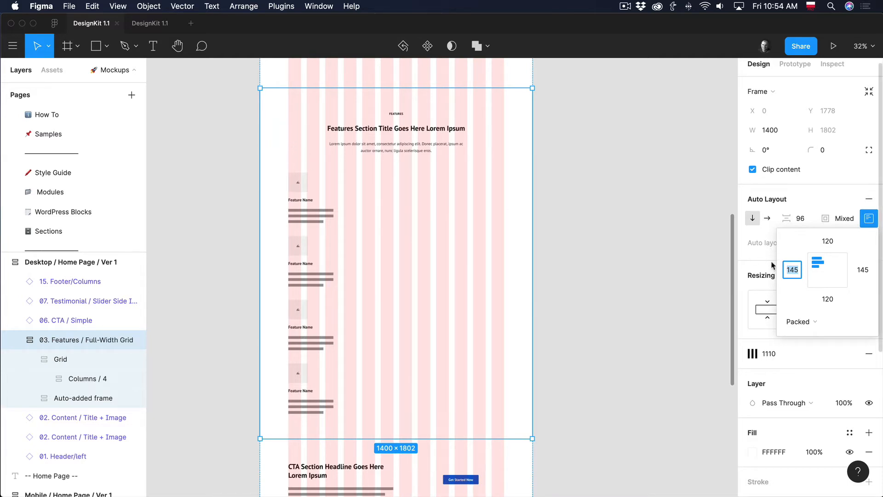
pyautogui.click(796, 273)
pyautogui.write('0')
pyautogui.click(862, 272)
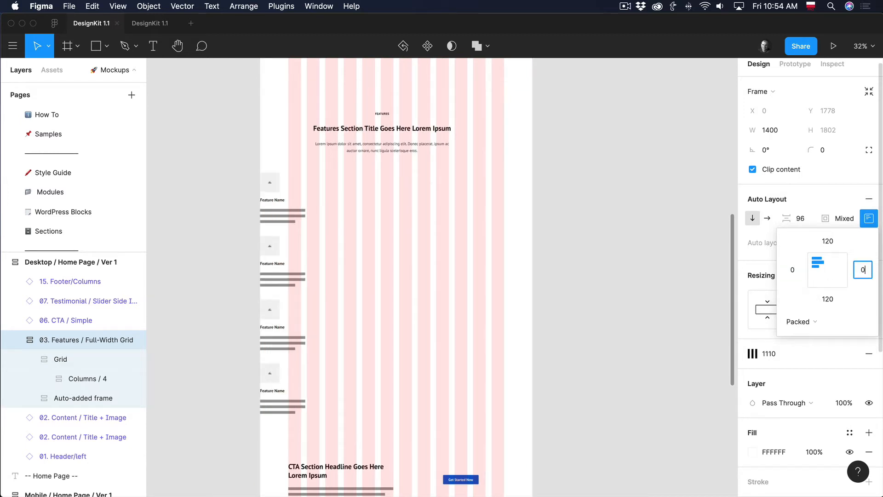
pyautogui.write('0')
pyautogui.click(628, 256)
pyautogui.click(509, 207)
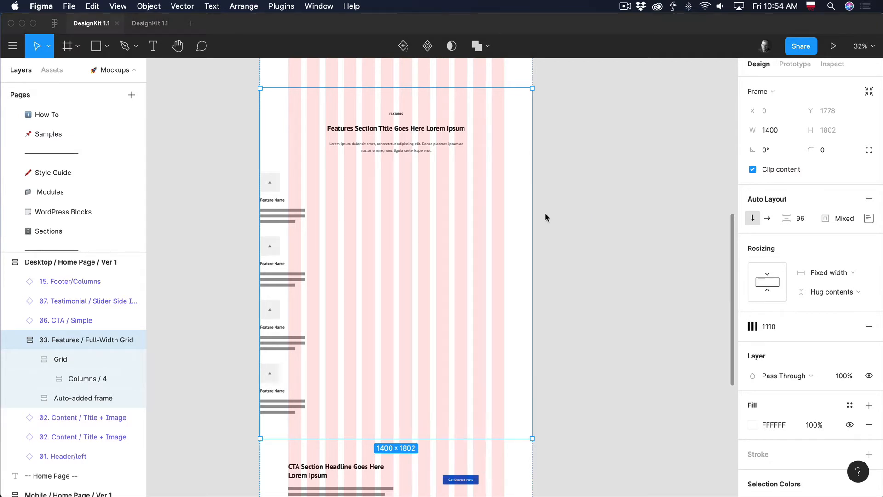
# - Turn off the Placeholder property of the Full Title inside the CTA / Simple section
pyautogui.scroll(-5, 546, 217)
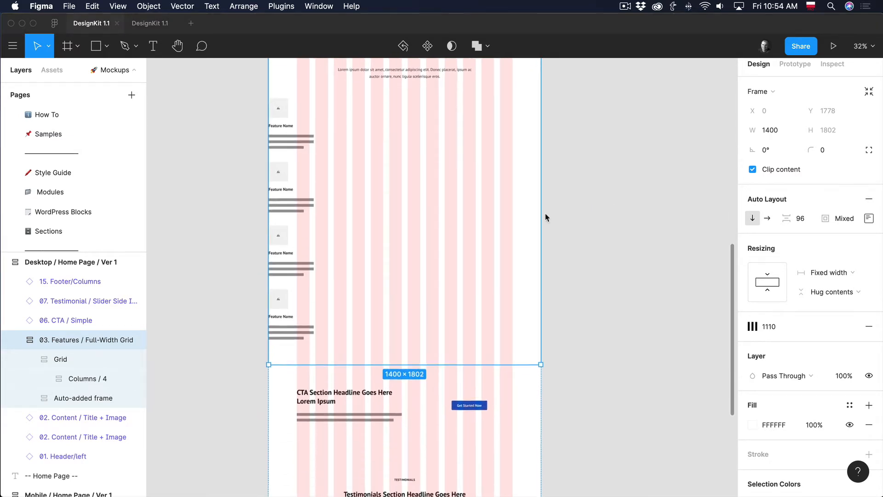
pyautogui.scroll(-2, 546, 217)
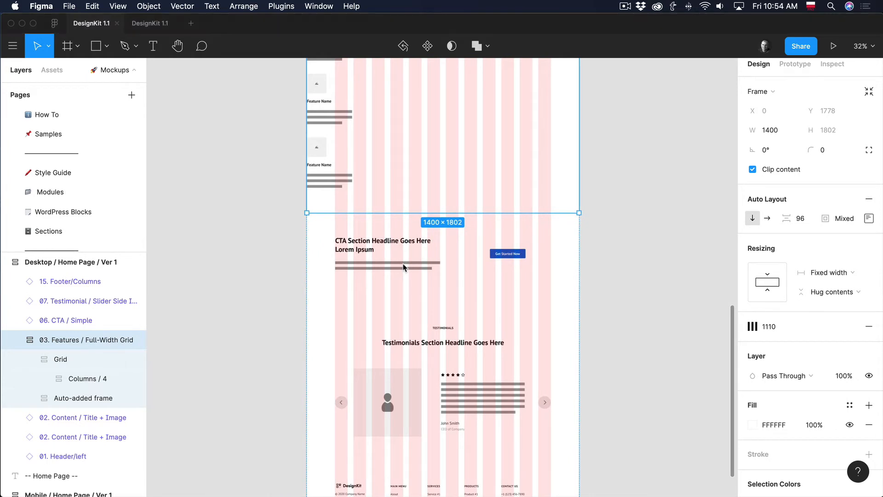
pyautogui.click(416, 270)
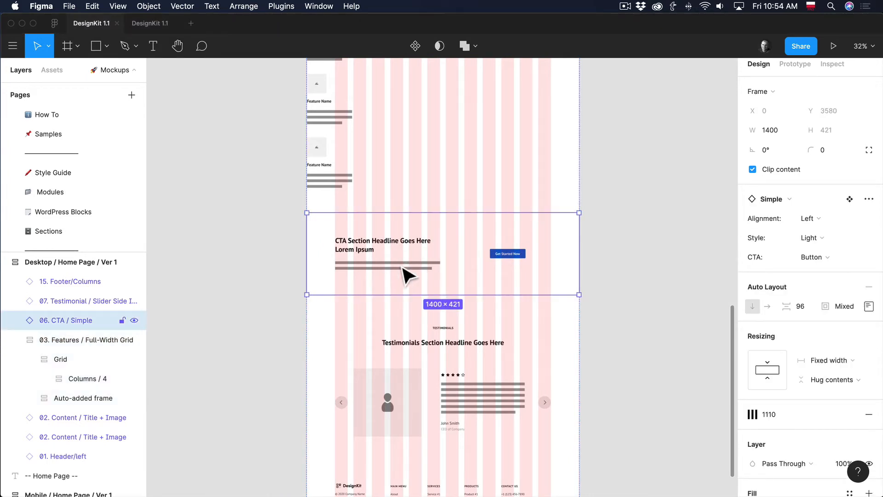
pyautogui.hscroll(3, 407, 276)
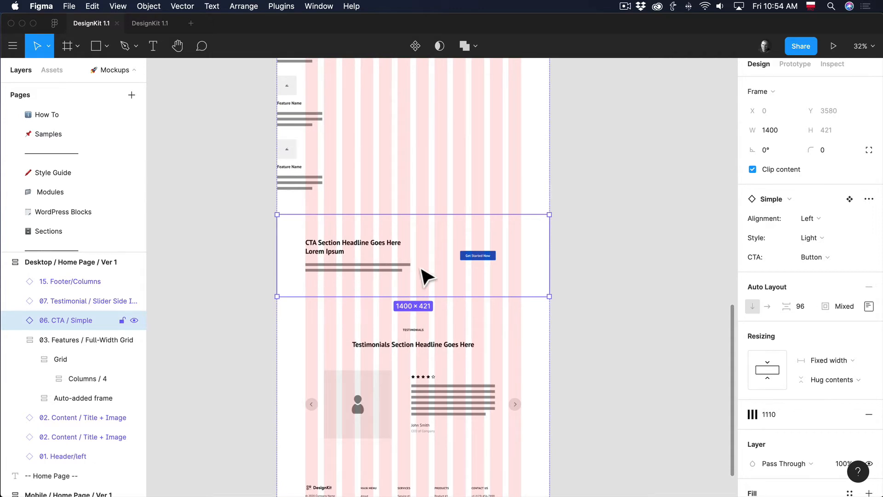
pyautogui.scroll(3, 365, 276)
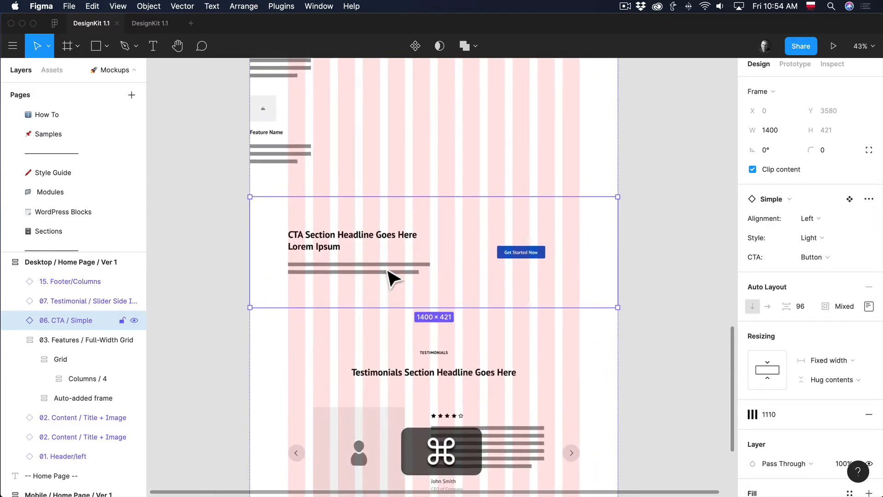
pyautogui.doubleClick(388, 276)
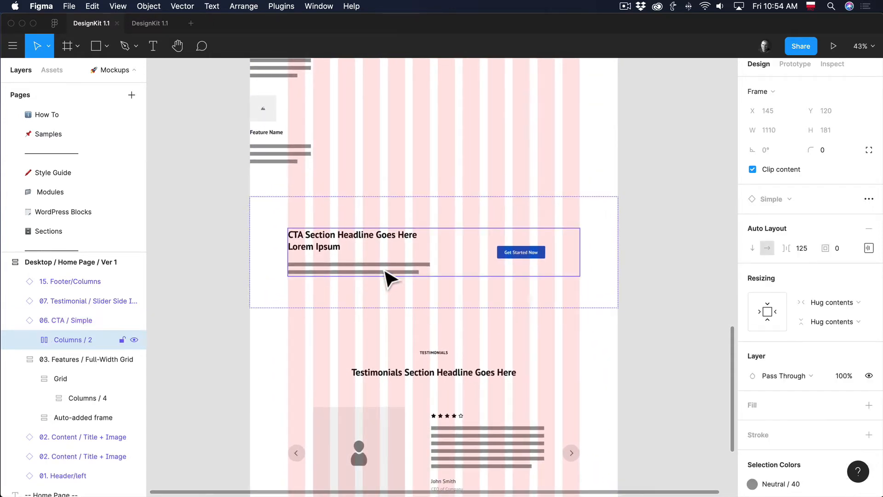
pyautogui.doubleClick(388, 277)
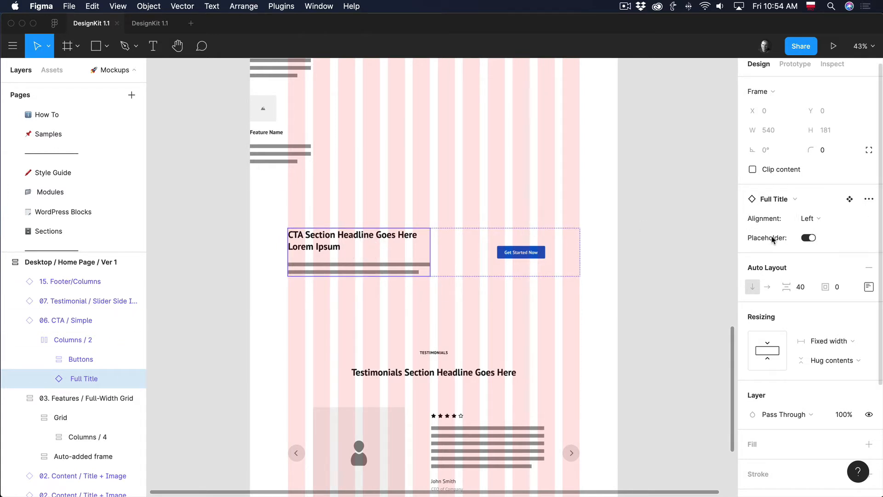
pyautogui.click(808, 238)
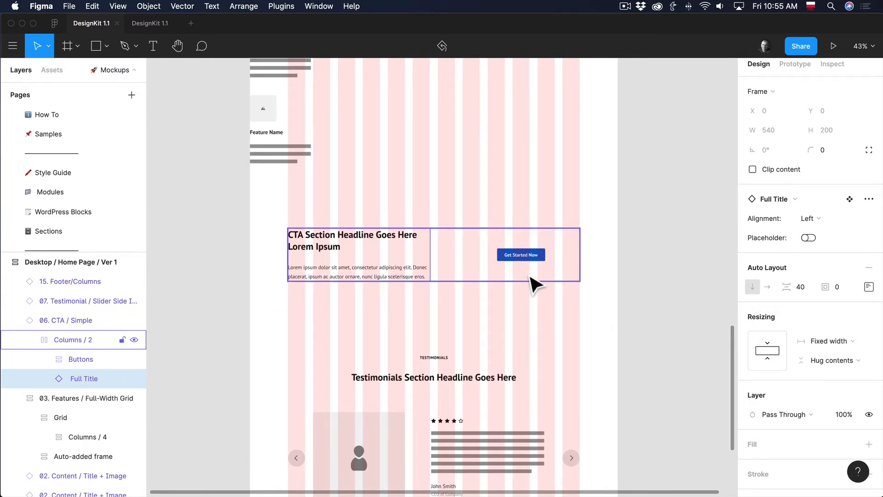
# - Turn off the Placeholder property of the third Feature in the Features section's Columns / 4 stack
pyautogui.scroll(10, 533, 285)
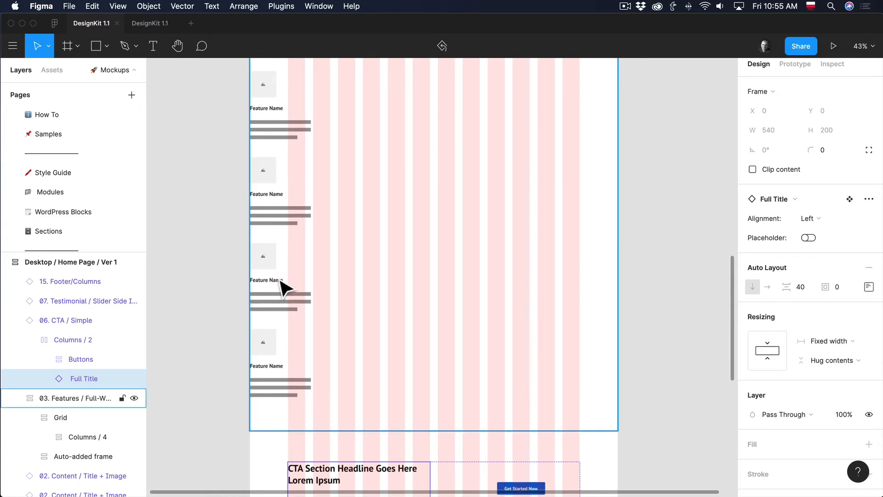
pyautogui.tripleClick(277, 284)
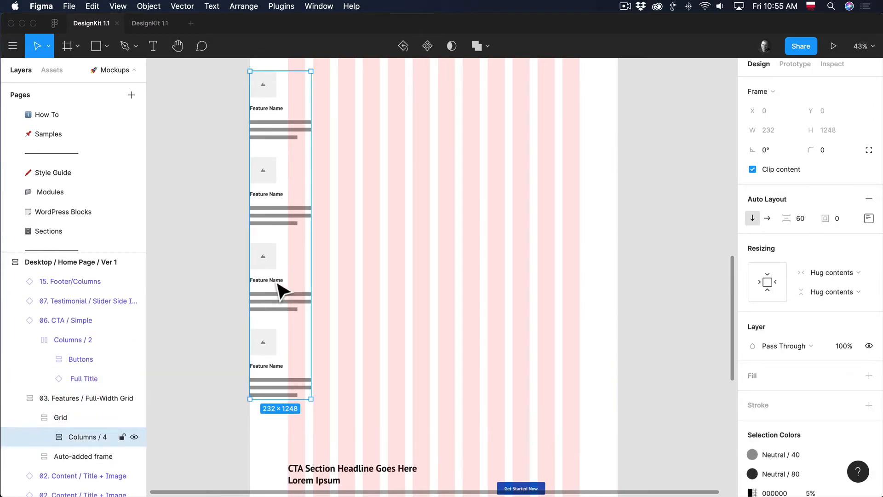
pyautogui.click(279, 290)
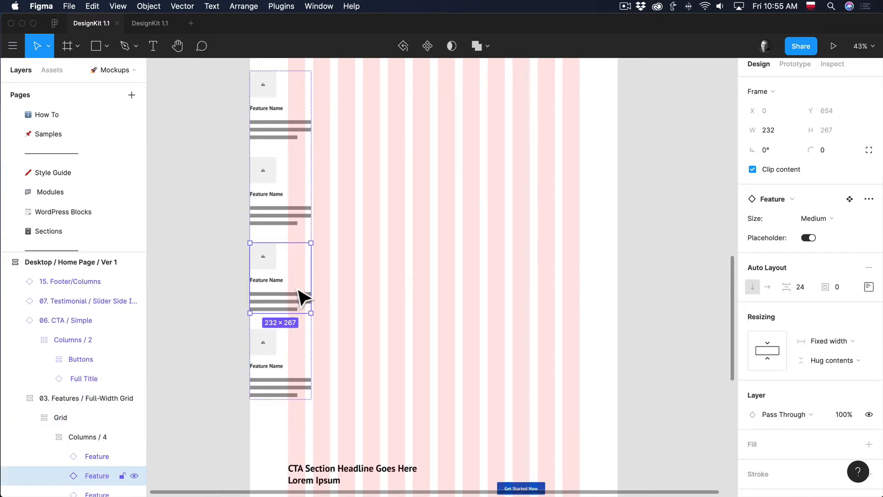
pyautogui.scroll(-2, 294, 285)
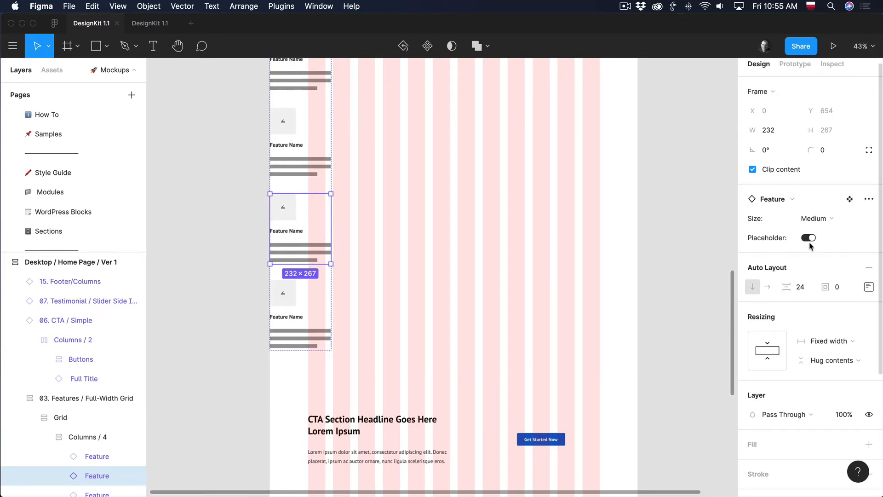
pyautogui.click(810, 239)
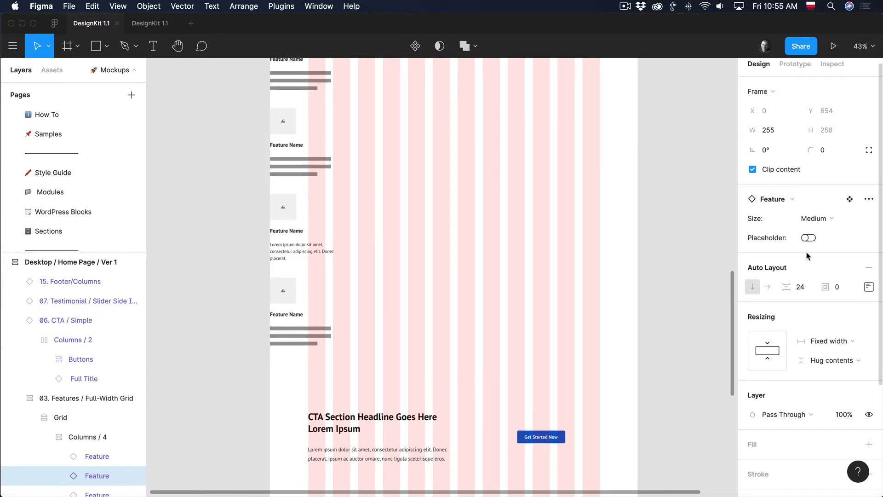
# - Hide the layout grids on the Home Page mockup
pyautogui.scroll(-5, 507, 260)
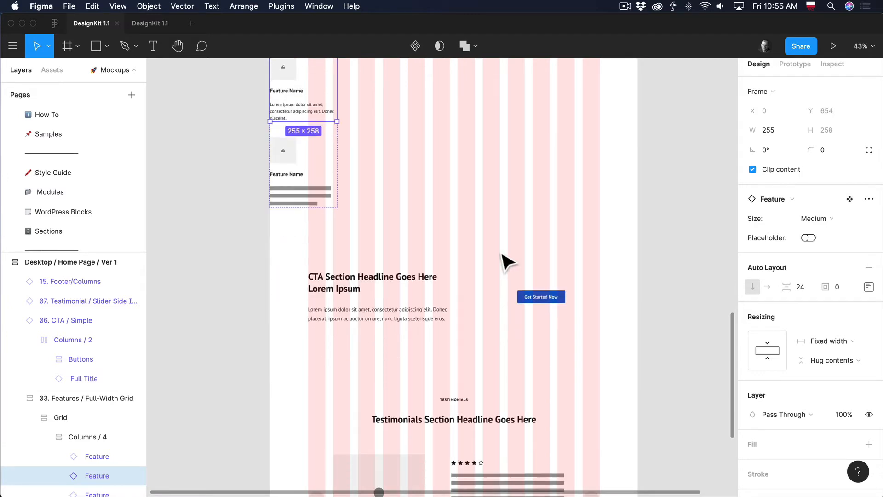
pyautogui.scroll(1, 501, 254)
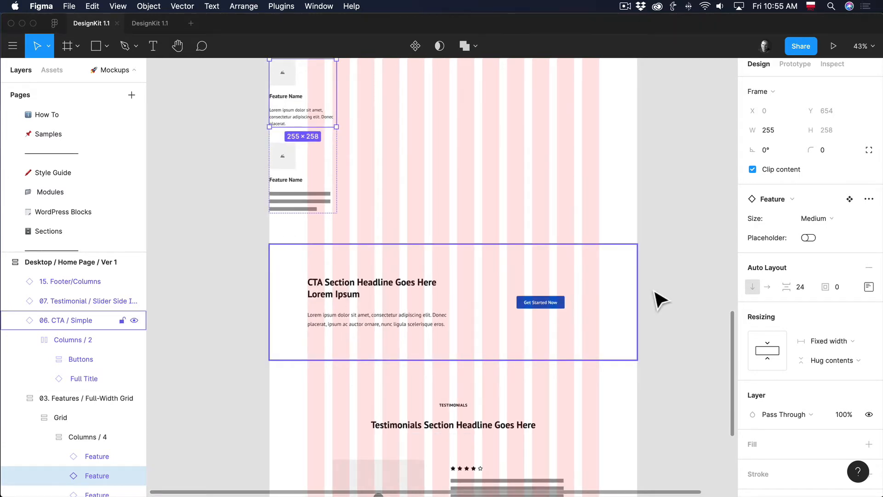
pyautogui.scroll(-3, 653, 287)
pyautogui.hscroll(1, 654, 287)
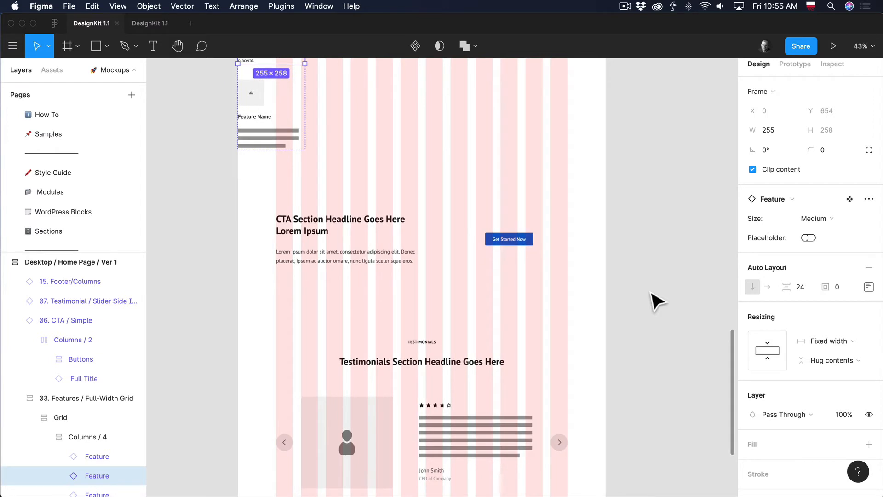
pyautogui.scroll(-1, 655, 301)
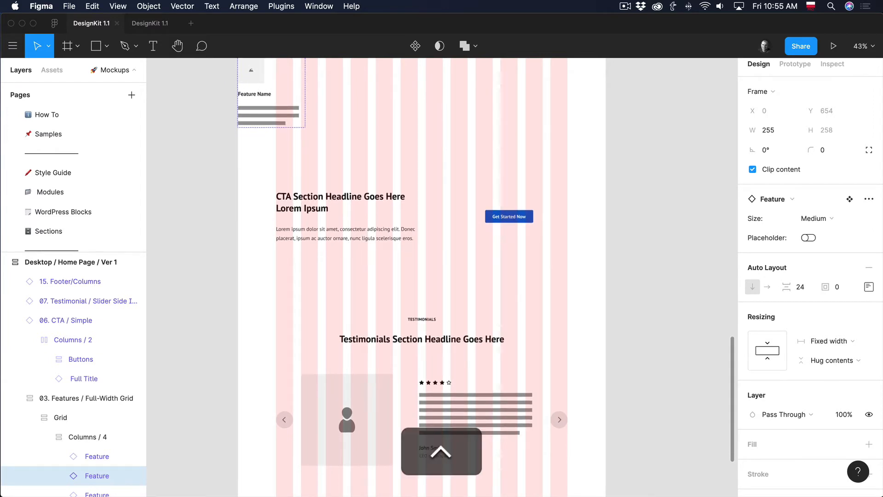
pyautogui.hotkey('ctrl', 'g')
pyautogui.scroll(3, 652, 293)
pyautogui.scroll(1, 460, 276)
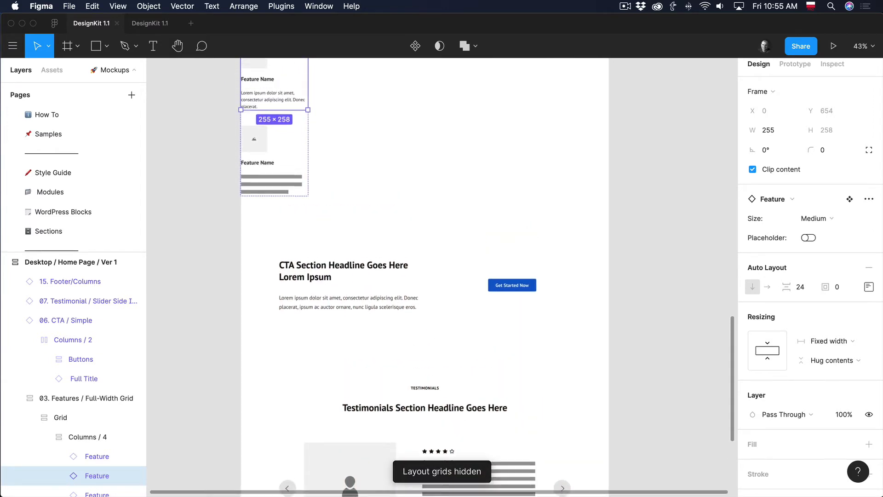
# - Change the fill of the CTA / Simple section to black (000000)
pyautogui.click(462, 258)
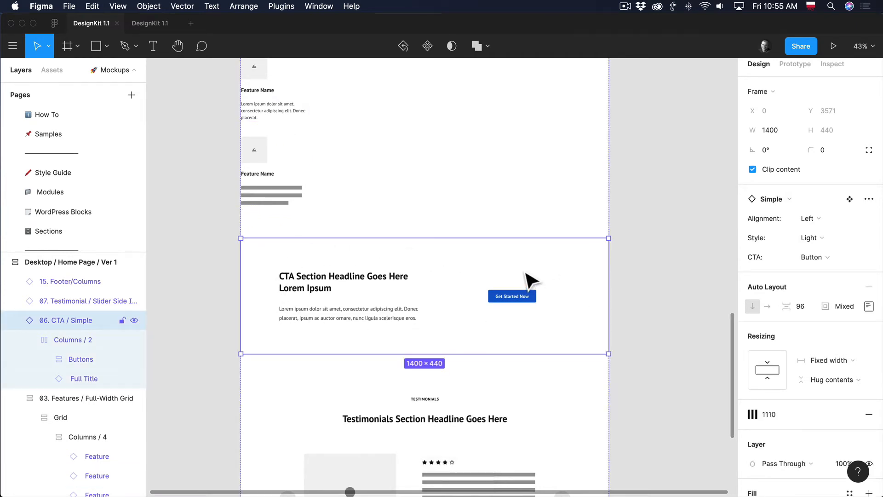
pyautogui.scroll(1, 414, 278)
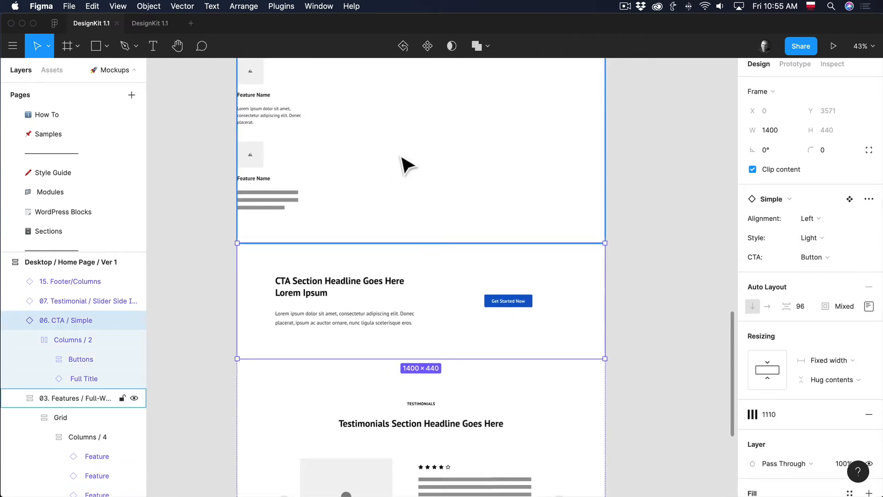
pyautogui.scroll(1, 663, 266)
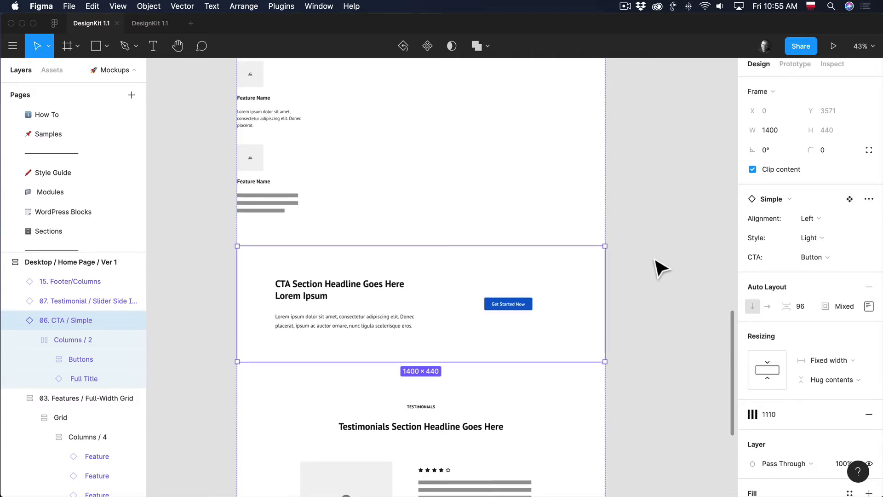
pyautogui.scroll(-2, 810, 279)
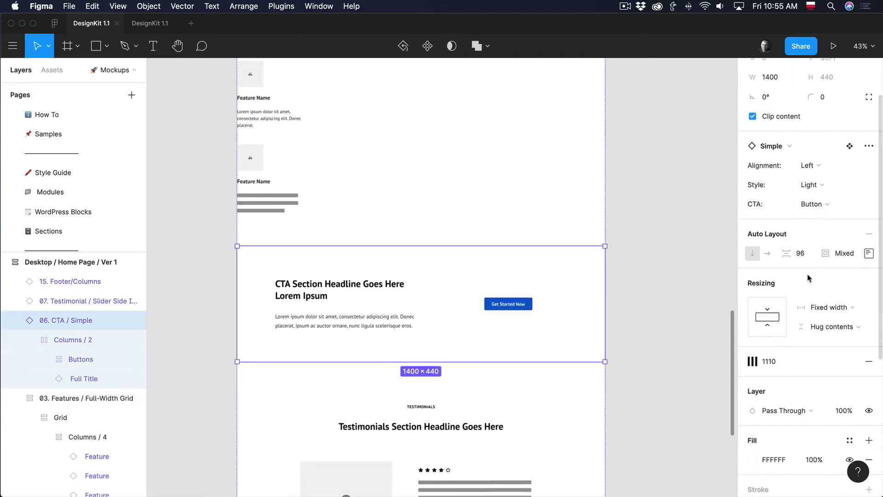
pyautogui.scroll(-4, 810, 278)
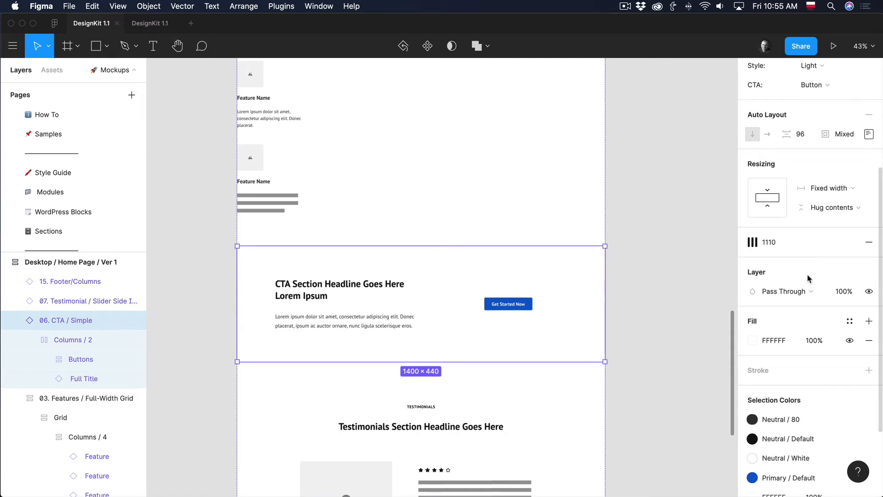
pyautogui.click(753, 340)
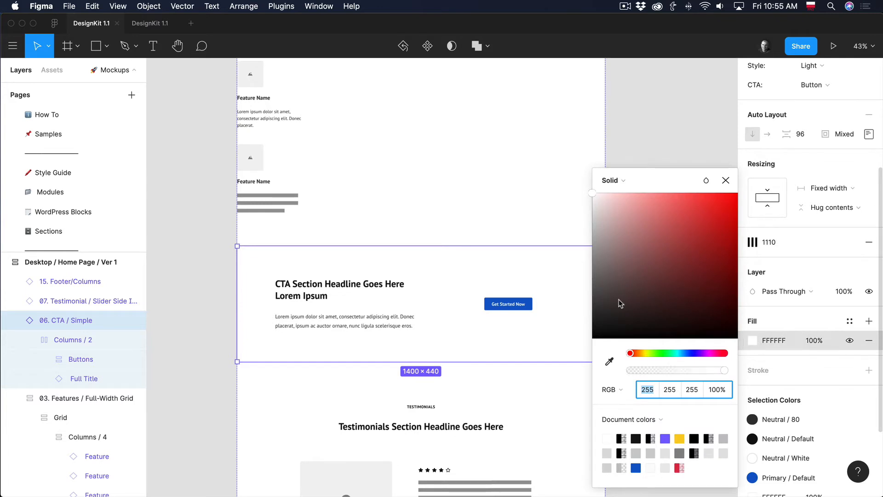
pyautogui.moveTo(645, 281); pyautogui.dragTo(592, 339)
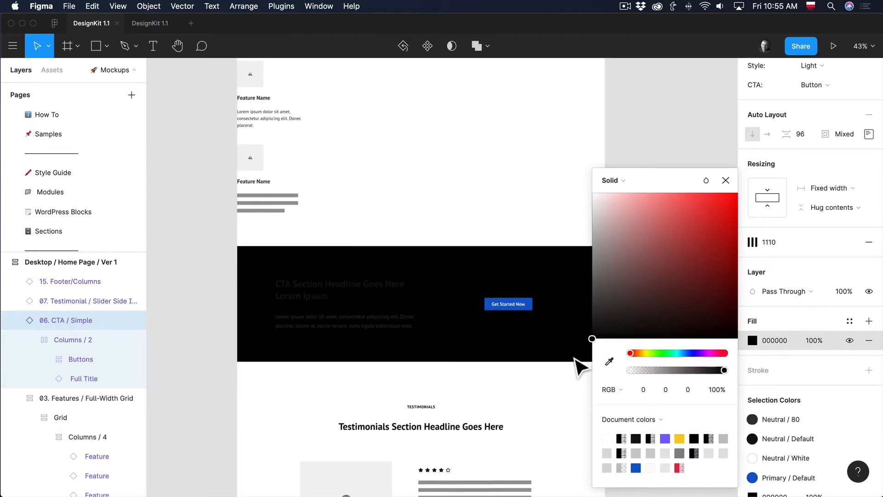
pyautogui.click(658, 120)
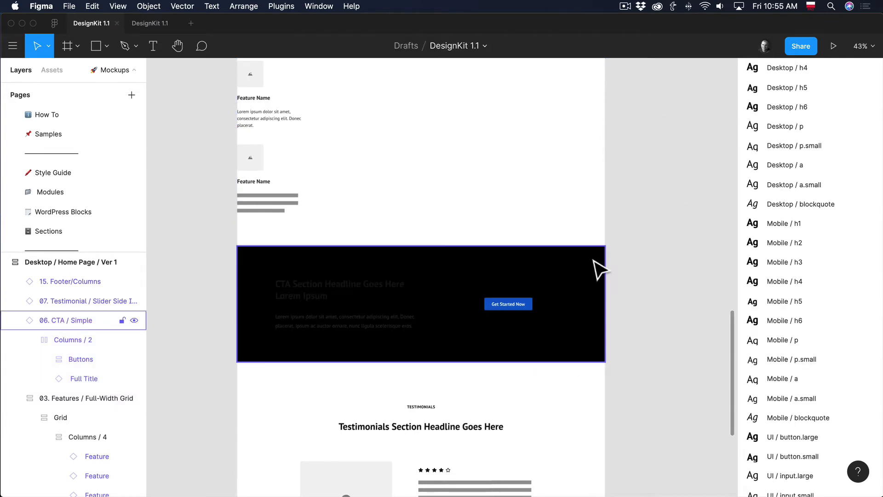
# - Replace the Neutral / 80 selection color of the CTA / Simple section with Neutral / White
pyautogui.click(351, 288)
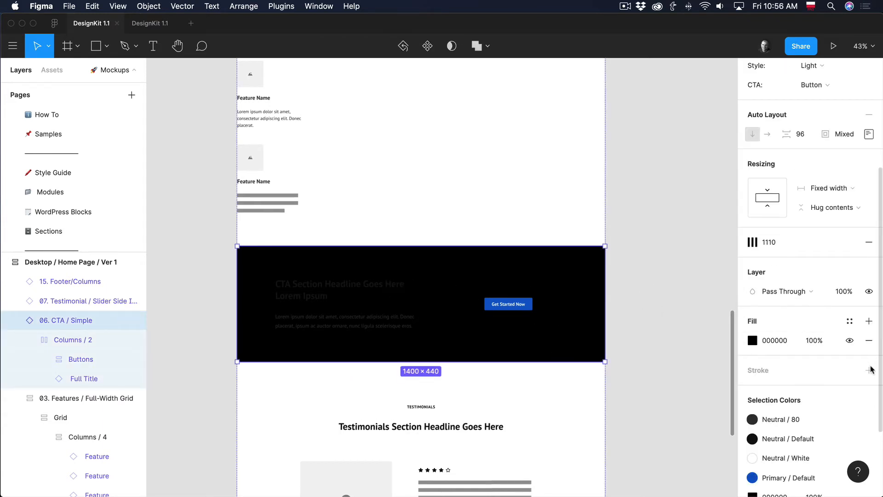
pyautogui.scroll(-3, 861, 382)
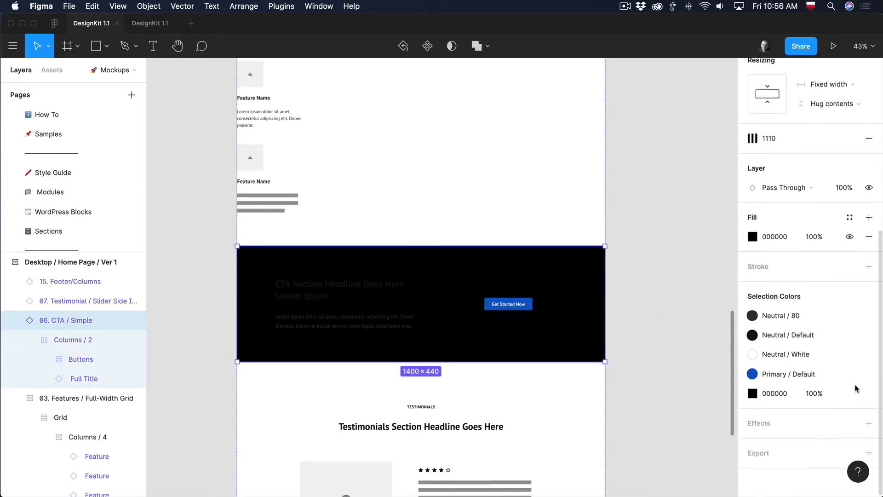
pyautogui.click(790, 317)
pyautogui.scroll(-5, 663, 396)
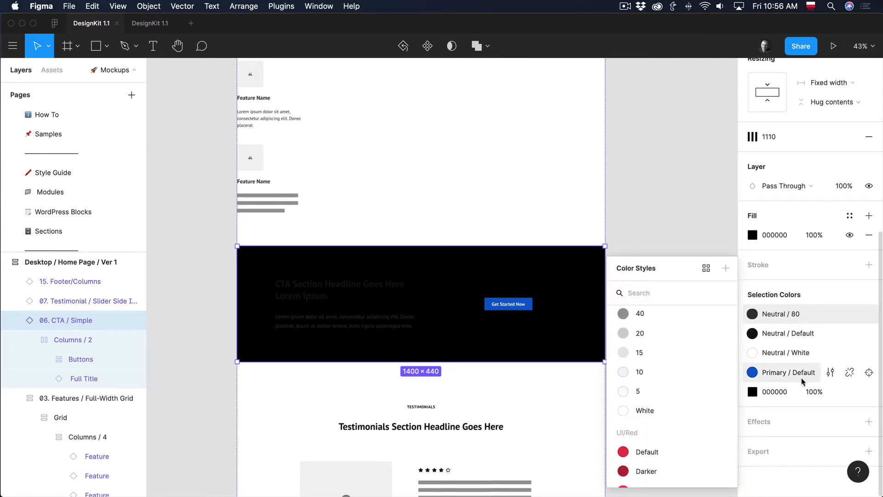
pyautogui.scroll(1, 802, 377)
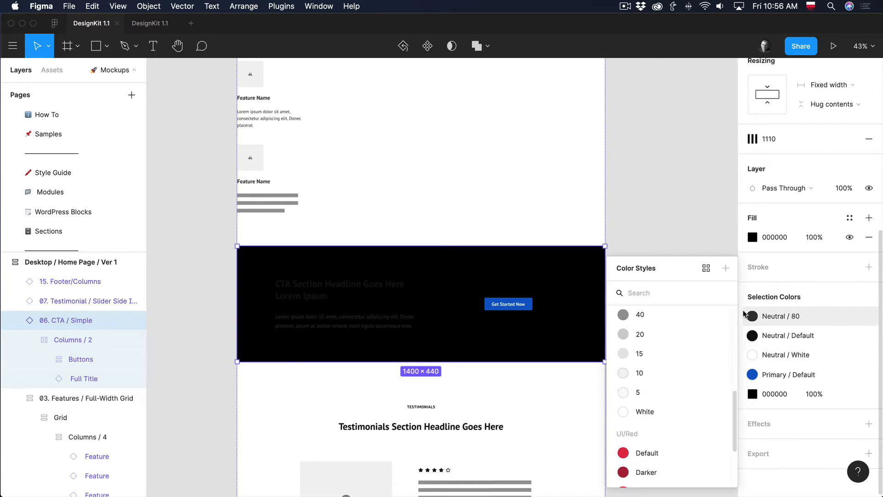
pyautogui.click(644, 410)
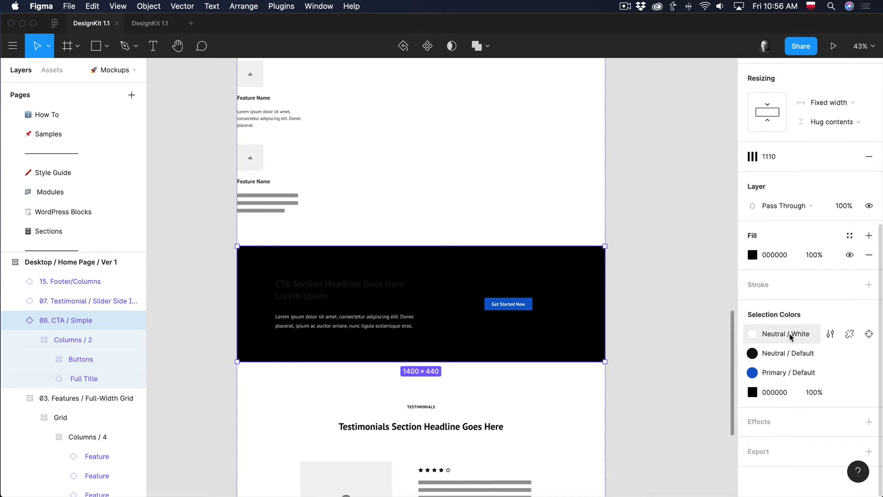
# - Replace the Neutral / Default selection color of the CTA / Simple section with Neutral / White
pyautogui.click(791, 357)
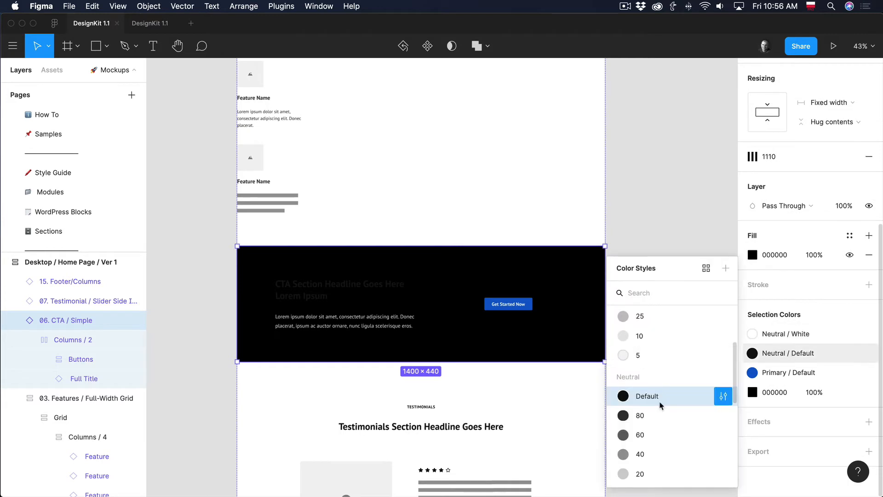
pyautogui.scroll(-3, 662, 401)
pyautogui.click(656, 445)
pyautogui.click(670, 409)
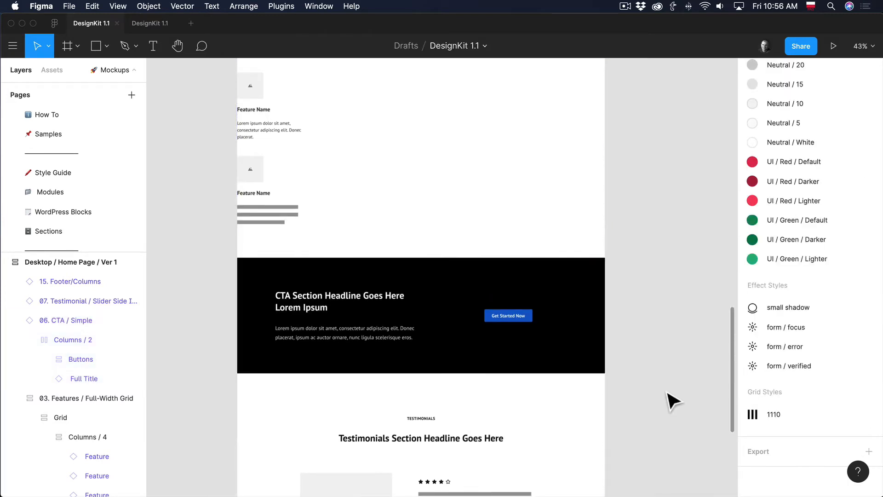
# - Replace the Primary / Default selection color of the CTA / Simple section with Neutral / White
pyautogui.scroll(-1, 671, 394)
pyautogui.click(591, 299)
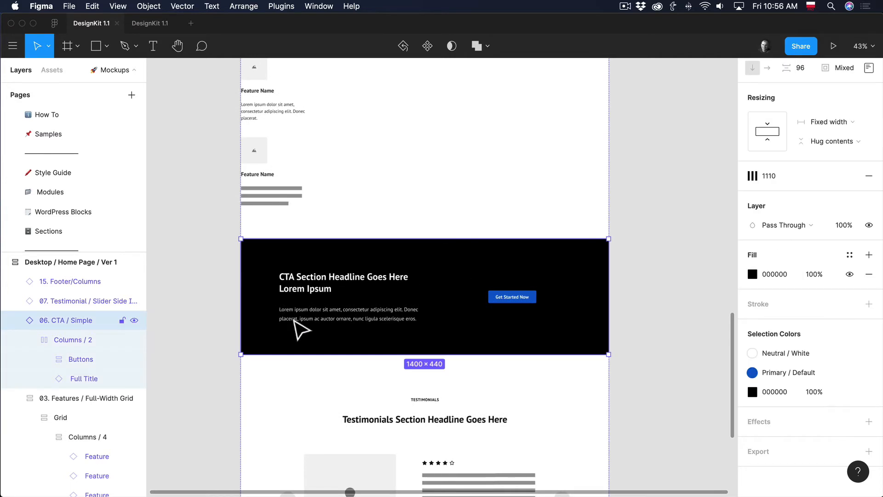
pyautogui.scroll(1, 697, 322)
pyautogui.hscroll(1, 693, 314)
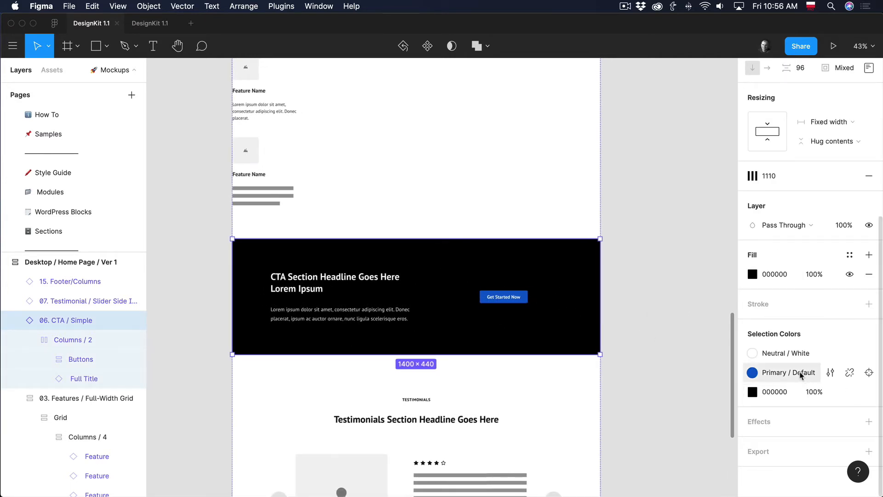
pyautogui.click(801, 376)
pyautogui.scroll(-5, 676, 418)
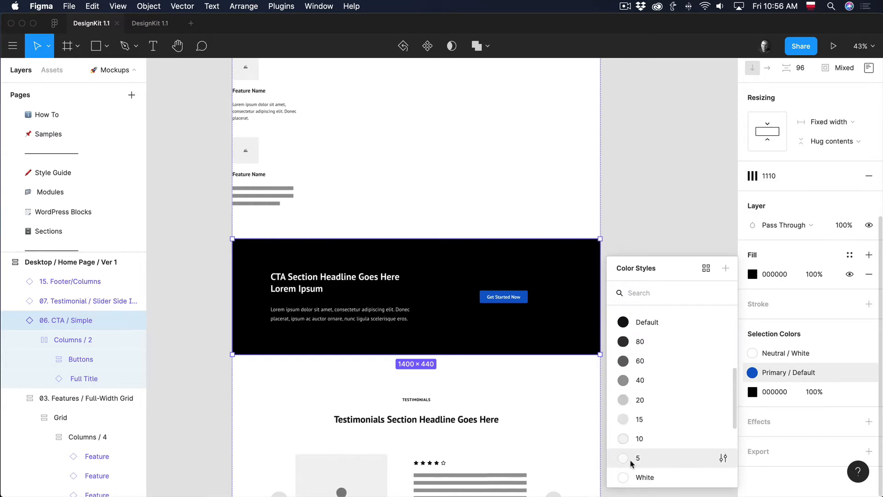
pyautogui.click(631, 462)
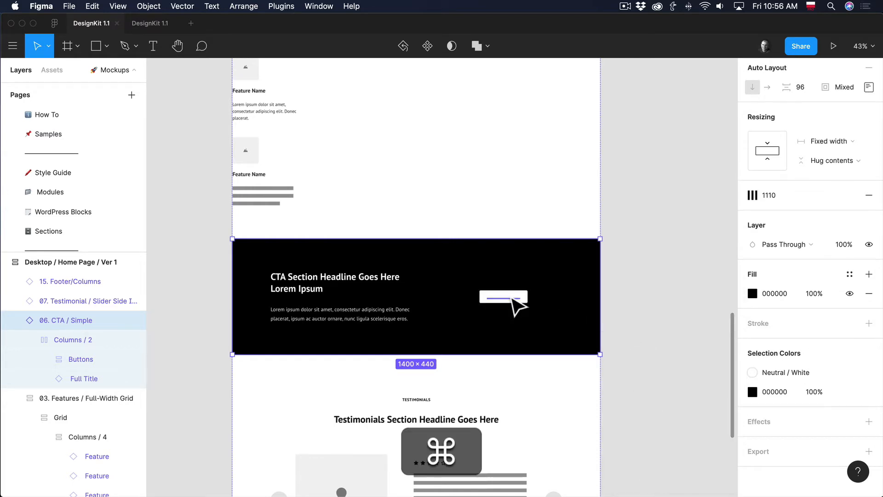
# - Apply a black color style to the Get Started Now text inside the CTA section's button
pyautogui.keyDown('super'); pyautogui.click(512, 299); pyautogui.keyUp('super')
pyautogui.click(782, 354)
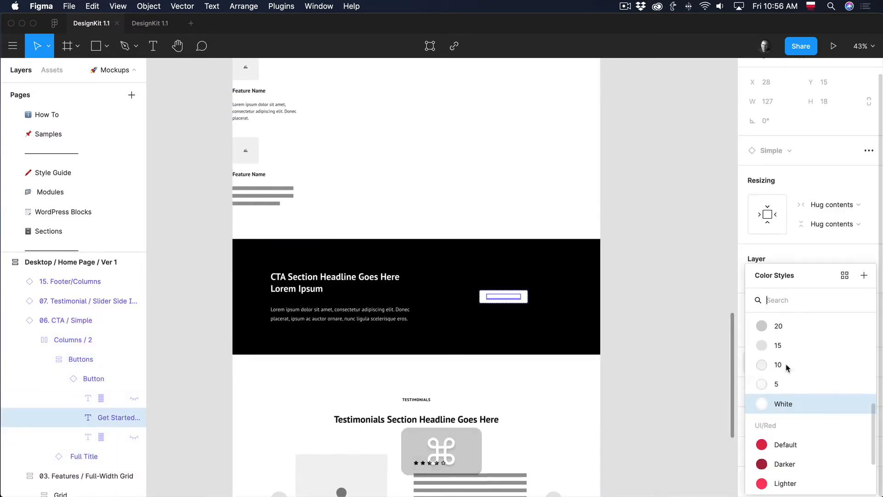
pyautogui.scroll(4, 787, 395)
pyautogui.click(788, 389)
pyautogui.click(672, 324)
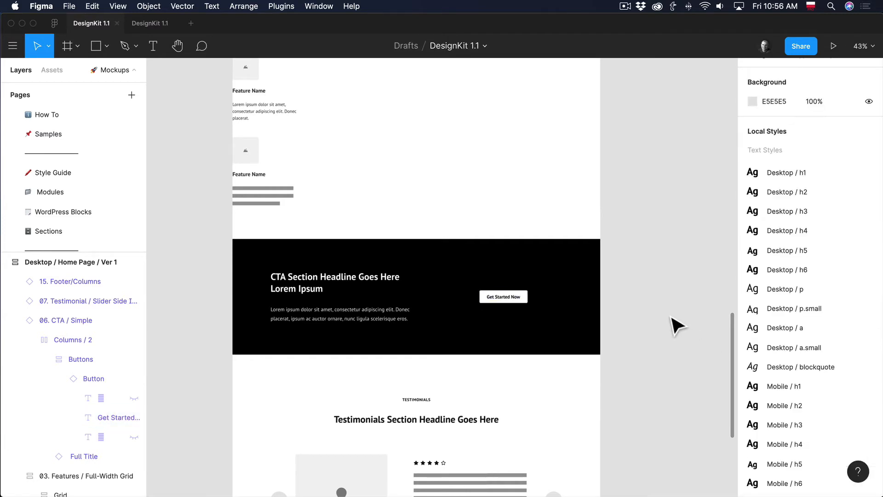
# - Apply the Primary / 5 color style to the fill of the Footer/Columns section
pyautogui.scroll(-3, 665, 317)
pyautogui.scroll(-4, 665, 318)
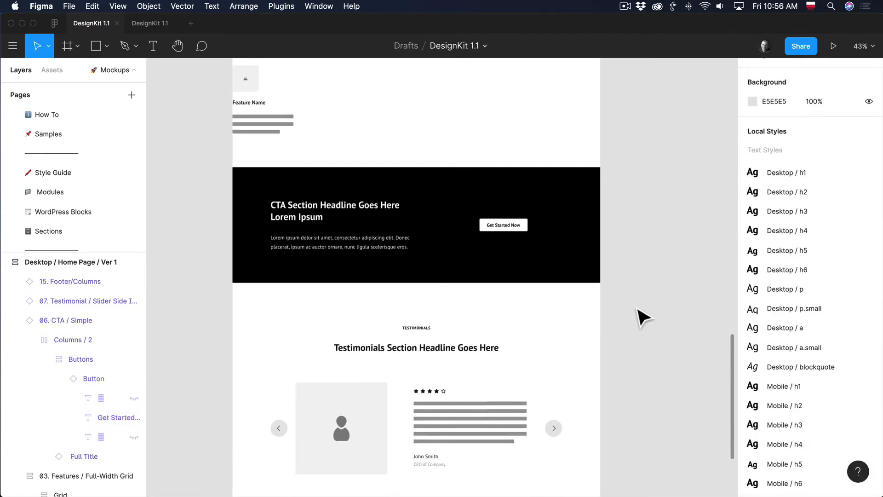
pyautogui.scroll(-3, 643, 318)
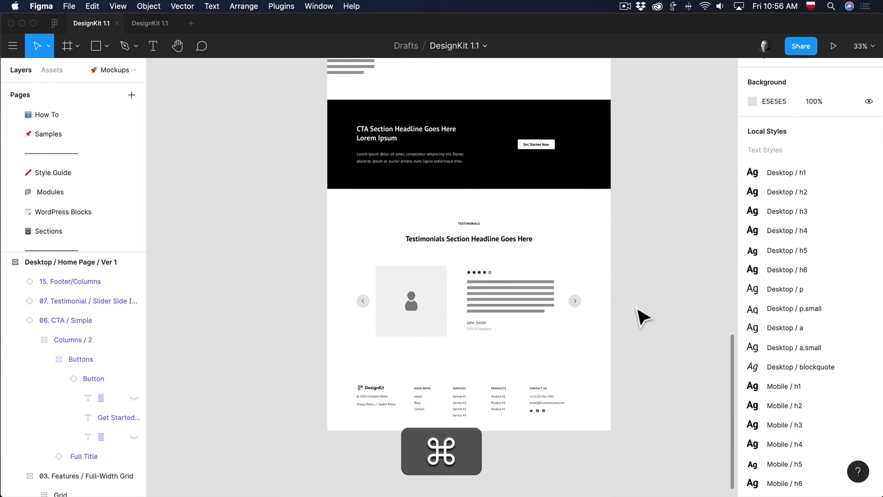
pyautogui.click(562, 384)
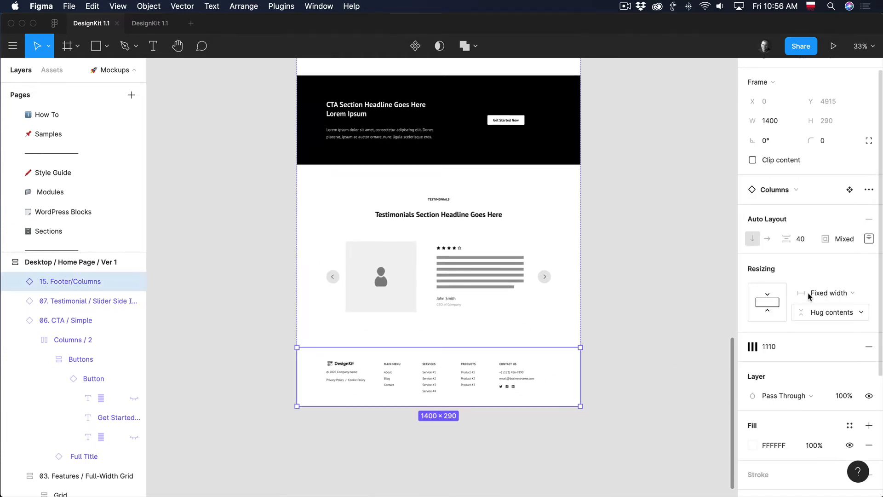
pyautogui.scroll(-3, 821, 405)
pyautogui.click(850, 355)
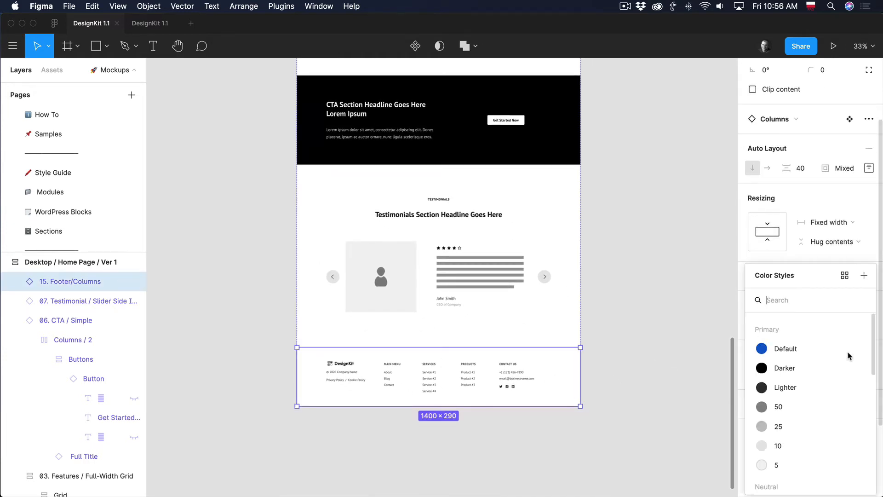
pyautogui.click(849, 460)
pyautogui.click(627, 283)
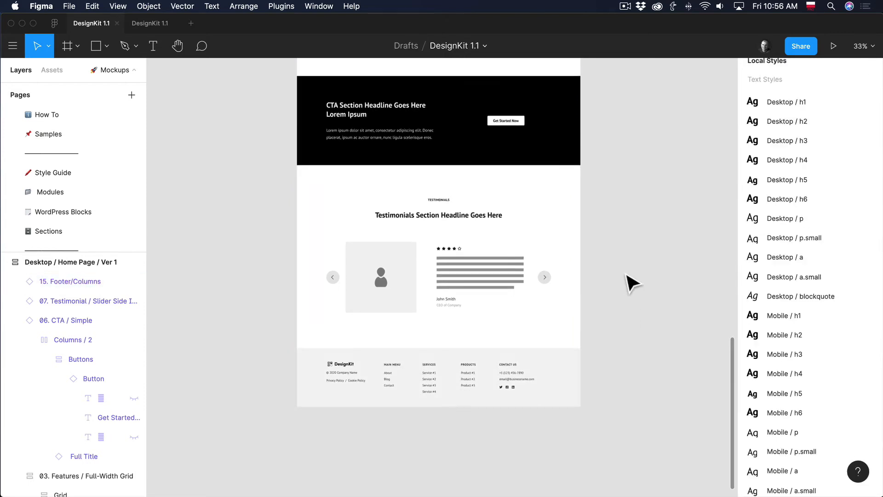
# - Apply the Primary / 5 color style to the fill of the first Content / Title + Image section below the header
pyautogui.scroll(15, 630, 283)
pyautogui.scroll(4, 631, 282)
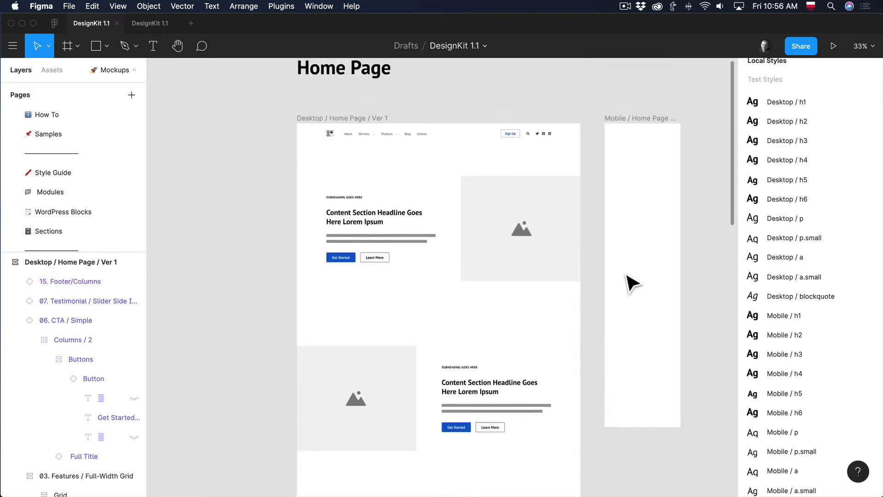
pyautogui.click(437, 198)
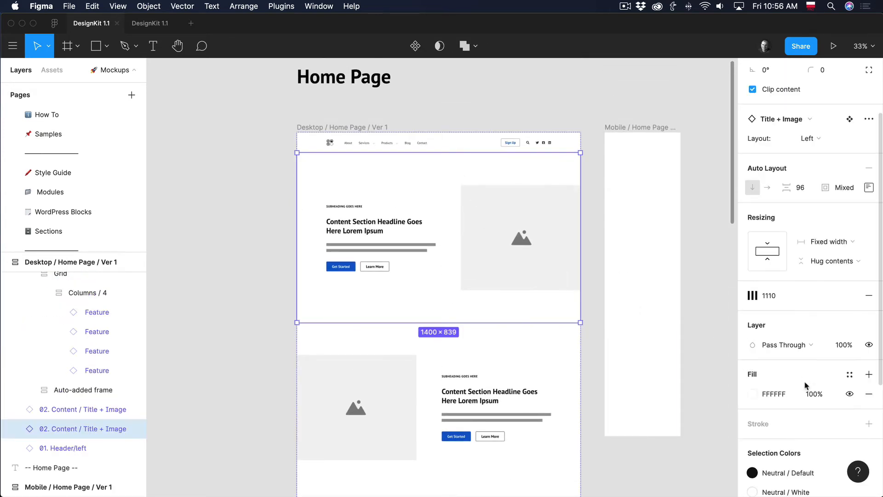
pyautogui.scroll(-5, 808, 399)
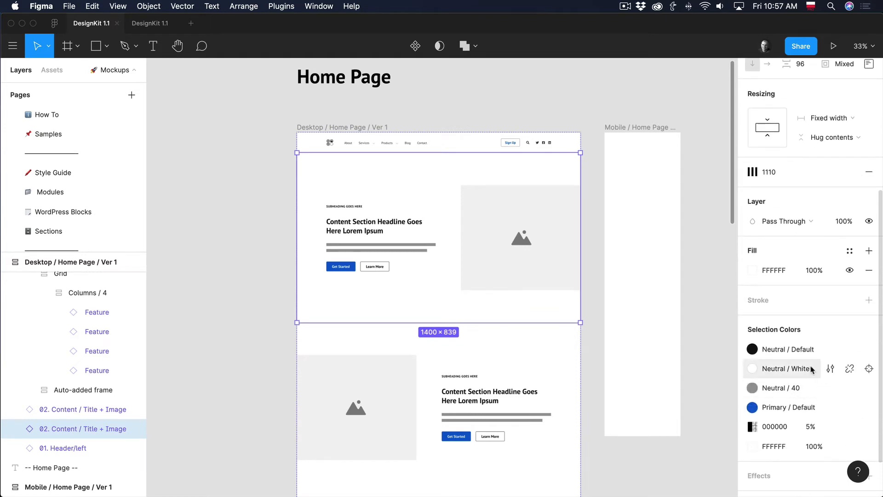
pyautogui.click(849, 251)
pyautogui.scroll(-2, 787, 423)
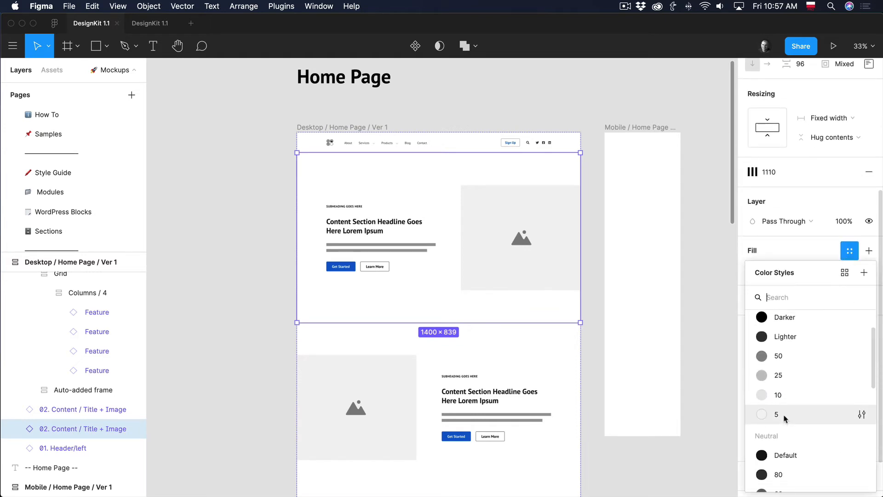
pyautogui.click(778, 414)
pyautogui.click(603, 303)
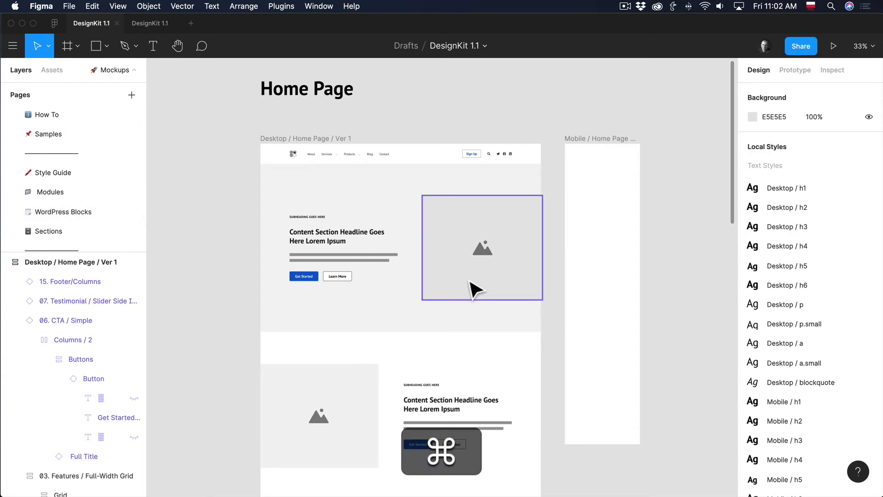
# - Delete the empty Mobile / Home Page frame beside the desktop mockup
pyautogui.keyDown('super'); pyautogui.scroll(-3, 472, 289); pyautogui.keyUp('super')
pyautogui.keyDown('super'); pyautogui.scroll(-3, 470, 283); pyautogui.keyUp('super')
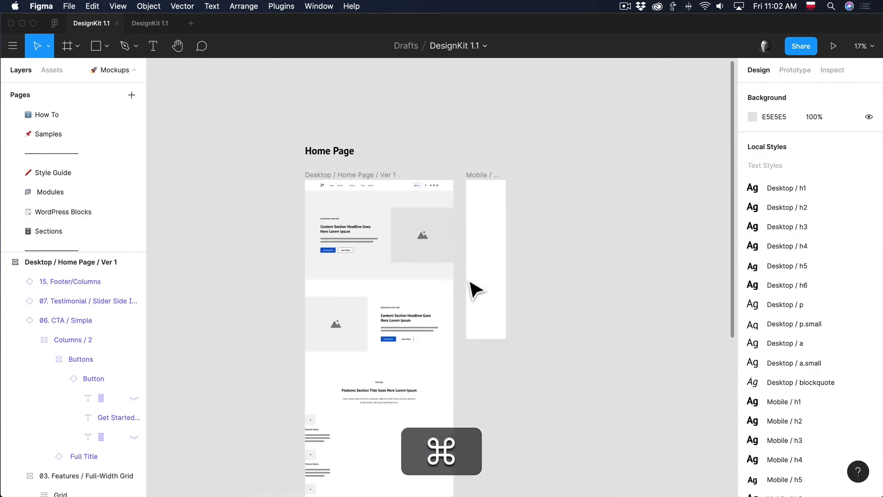
pyautogui.click(422, 177)
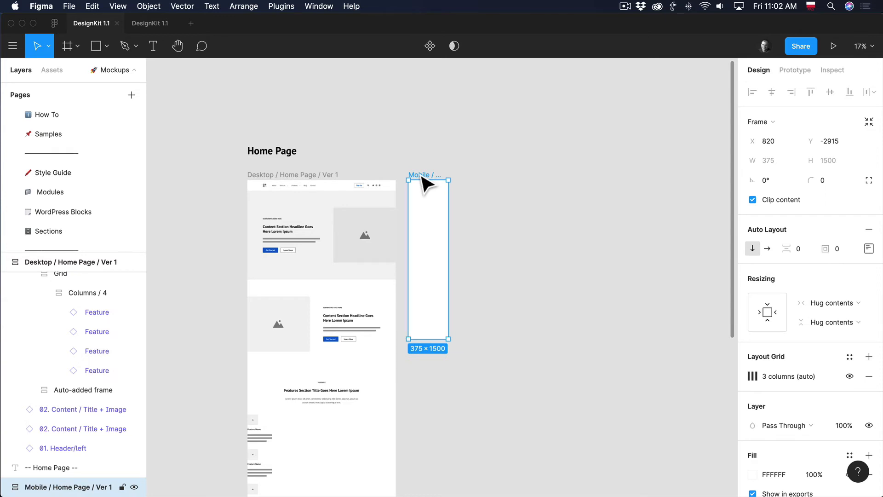
pyautogui.press('BackSpace')
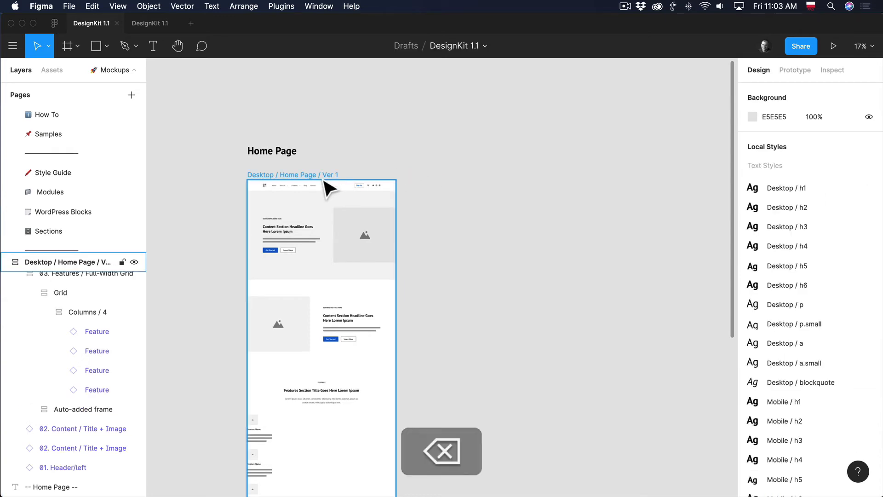
# - Duplicate the Desktop / Home Page / Ver 1 frame and place the copy beside the original, aligned with its top
pyautogui.keyDown('alt'); pyautogui.click(328, 180); pyautogui.keyUp('alt')
pyautogui.moveTo(326, 180); pyautogui.dragTo(497, 182)
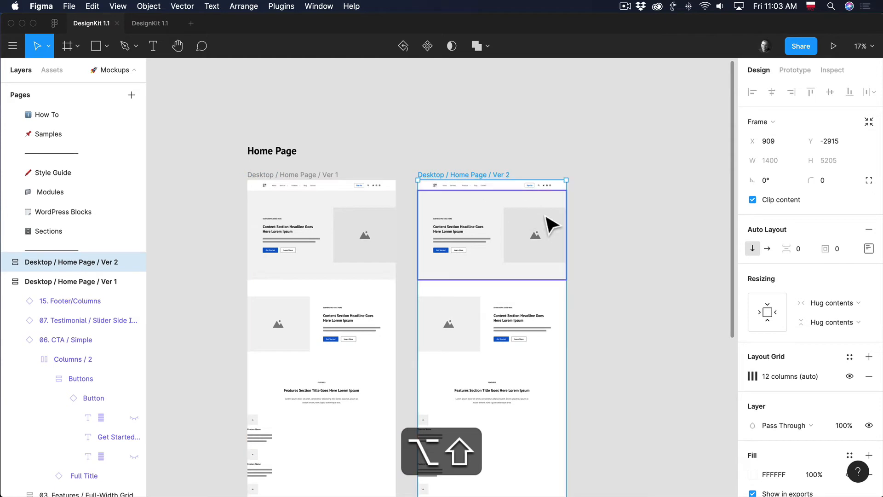
pyautogui.click(597, 260)
# - Delete all sections between the first Content / Title + Image section and the footer in the Desktop / Home Page / Ver 2 frame
pyautogui.scroll(-3, 599, 263)
pyautogui.hscroll(3, 599, 263)
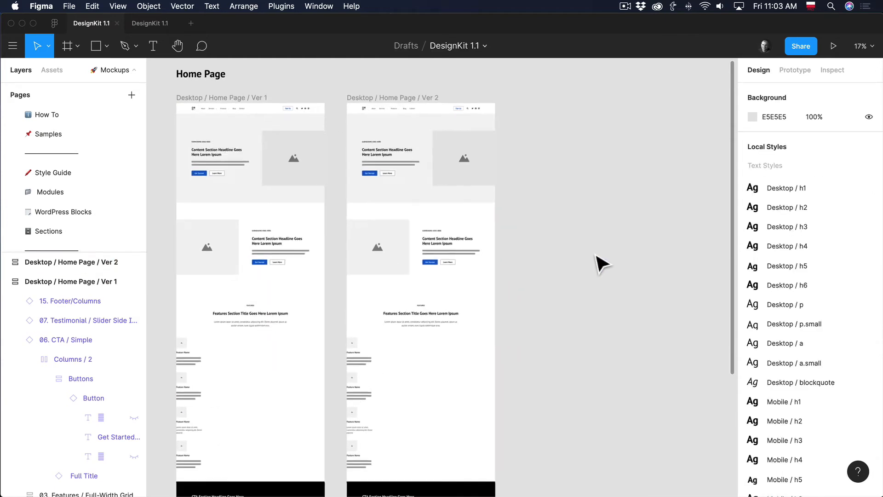
pyautogui.moveTo(518, 228); pyautogui.dragTo(374, 399)
pyautogui.press('BackSpace')
pyautogui.moveTo(543, 247); pyautogui.dragTo(449, 272)
pyautogui.press('BackSpace')
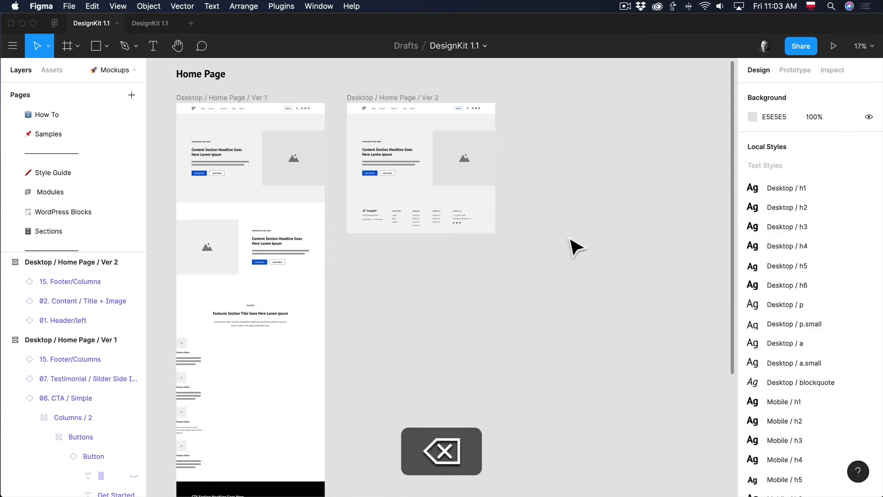
# - Select the Content / Title + Image section in the Desktop / Home Page / Ver 2 frame
pyautogui.scroll(2, 573, 247)
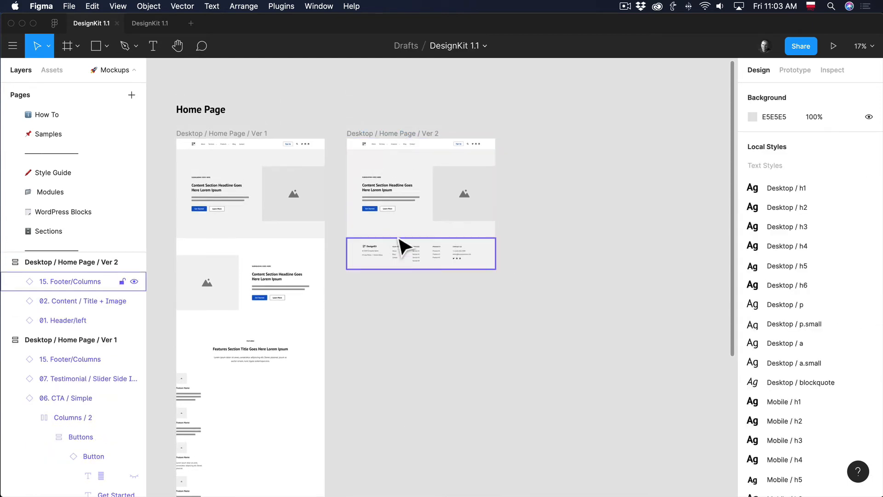
pyautogui.click(453, 202)
pyautogui.scroll(4, 335, 156)
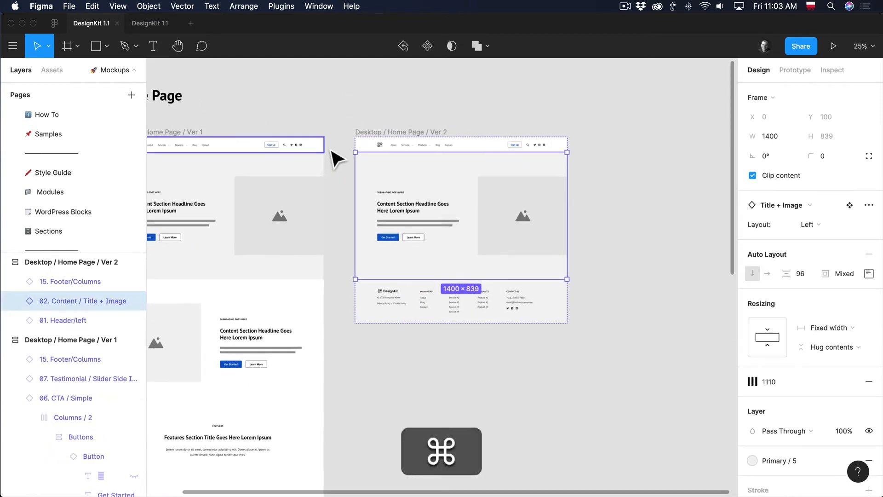
# - Copy the typography Entry Content frame from the WordPress Blocks page and paste it above the footer in Desktop / Home Page / Ver 2
pyautogui.click(54, 213)
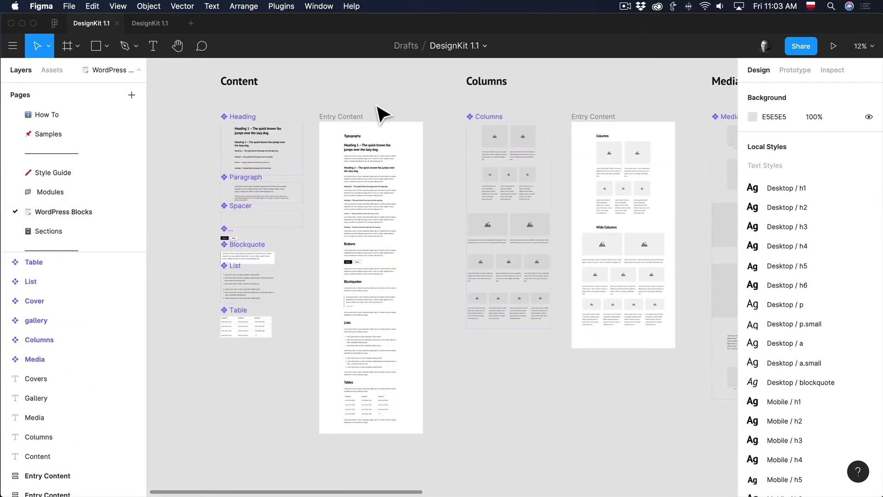
pyautogui.click(358, 118)
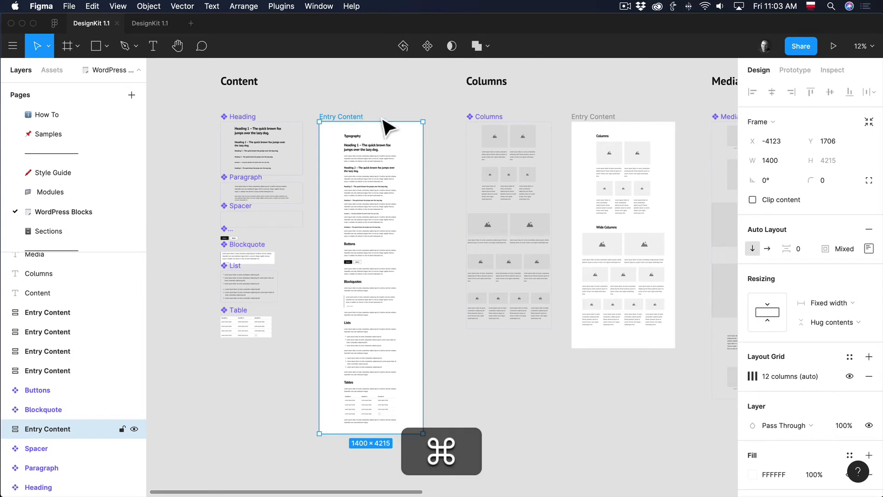
pyautogui.scroll(-2, 50, 229)
pyautogui.click(50, 229)
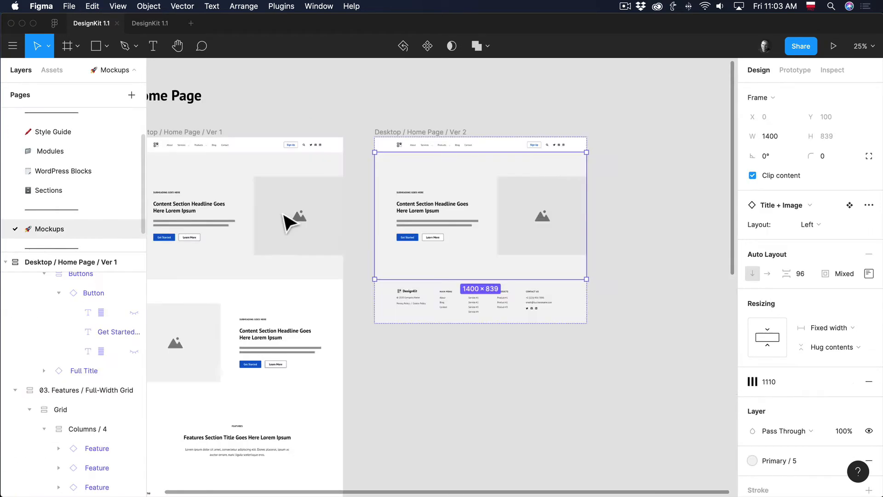
pyautogui.click(532, 207)
pyautogui.press('super+v')
pyautogui.click(644, 260)
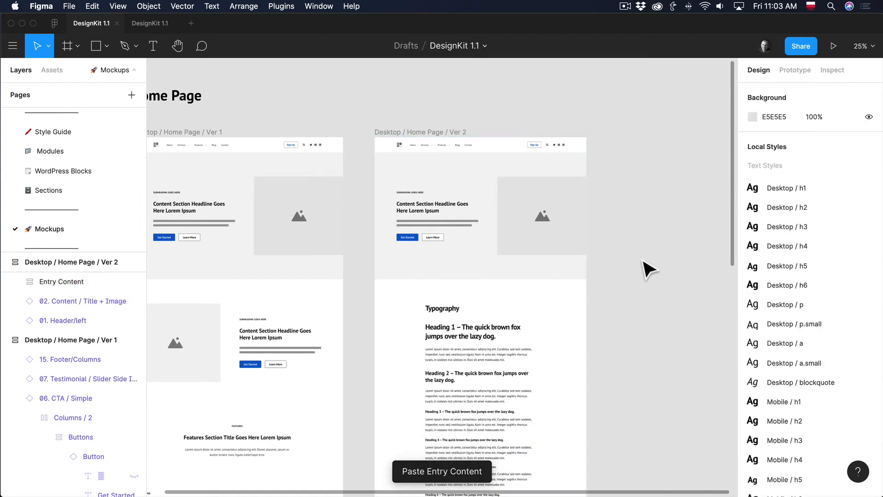
# - Set the top and bottom auto-layout padding of the Title + Image section in Ver 2 to 100
pyautogui.scroll(-2, 643, 260)
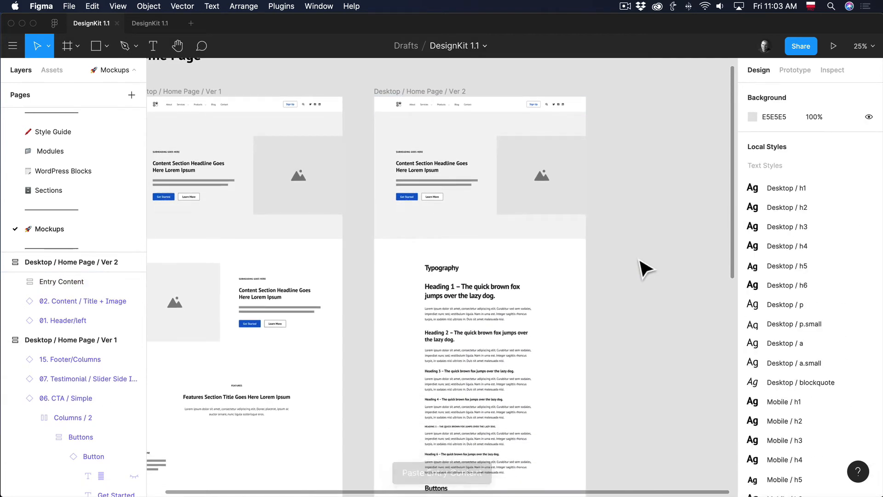
pyautogui.click(497, 151)
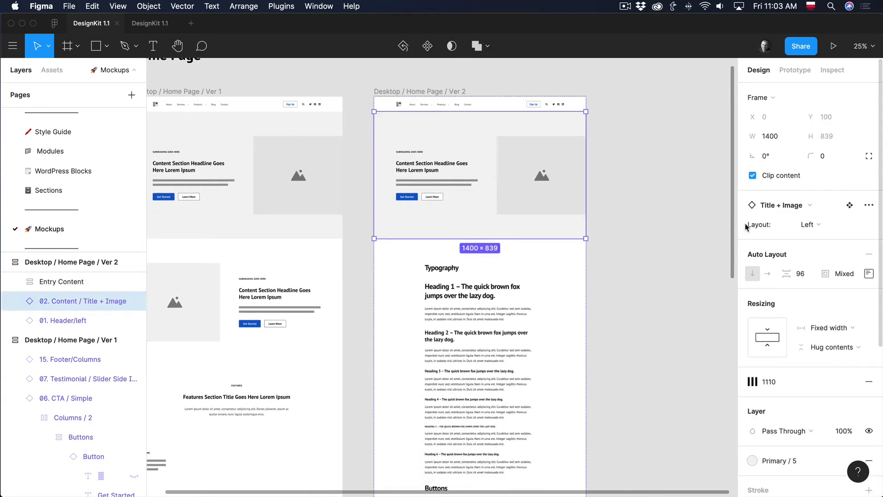
pyautogui.click(857, 273)
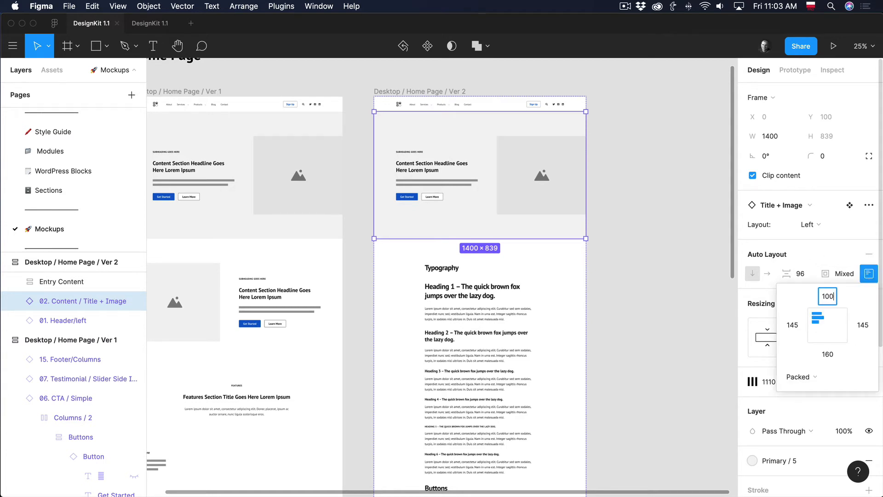
pyautogui.press('Tab')
pyautogui.write('100')
pyautogui.press('Return')
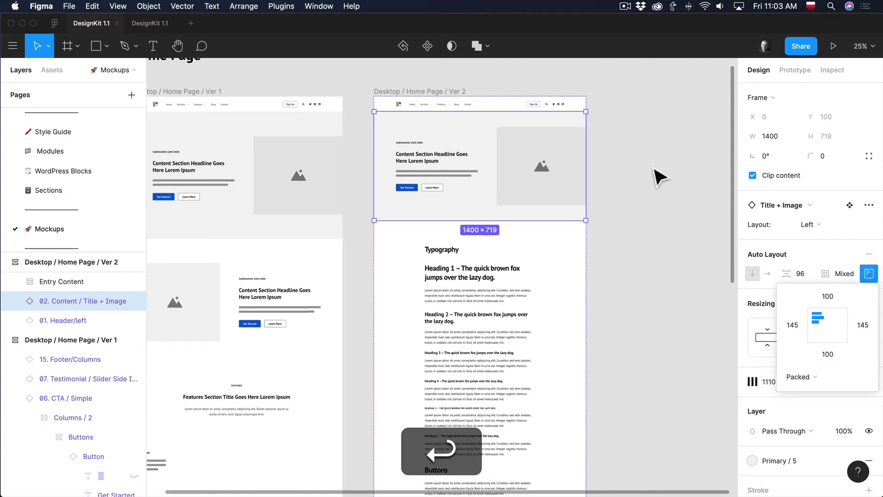
pyautogui.click(654, 169)
# - Examine the heading, paragraph, button, blockquote, list and table blocks in the pasted Entry Content frame
pyautogui.scroll(3, 509, 194)
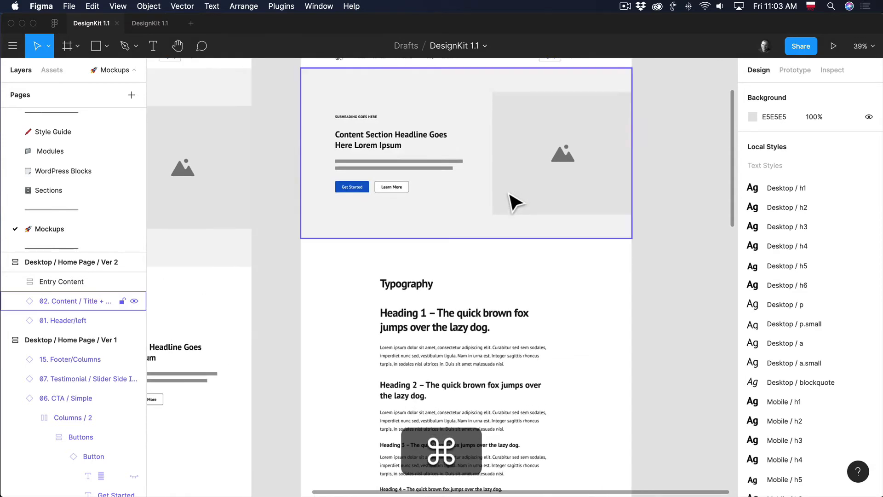
pyautogui.scroll(-3, 509, 194)
pyautogui.click(420, 178)
pyautogui.click(467, 235)
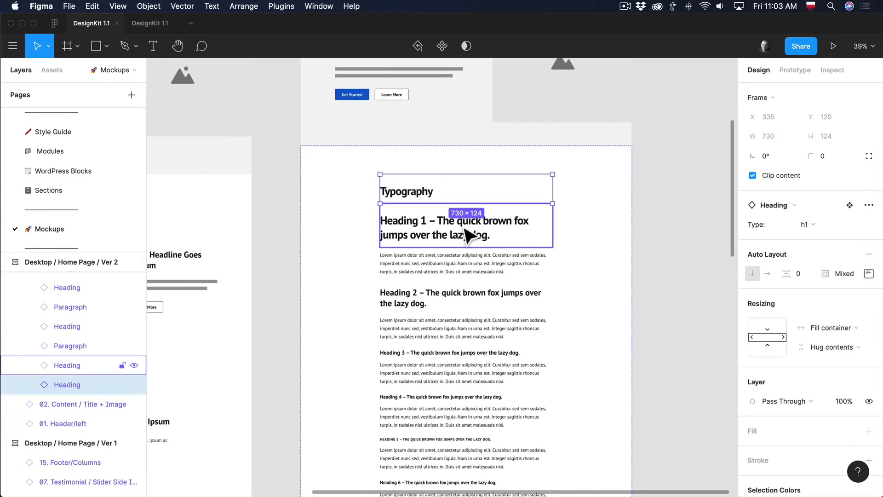
pyautogui.click(506, 237)
pyautogui.scroll(-3, 499, 298)
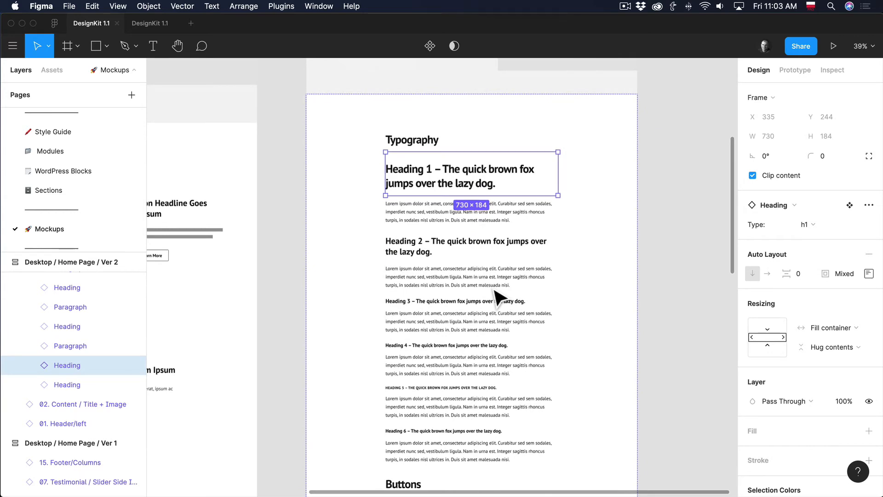
pyautogui.scroll(-7, 500, 299)
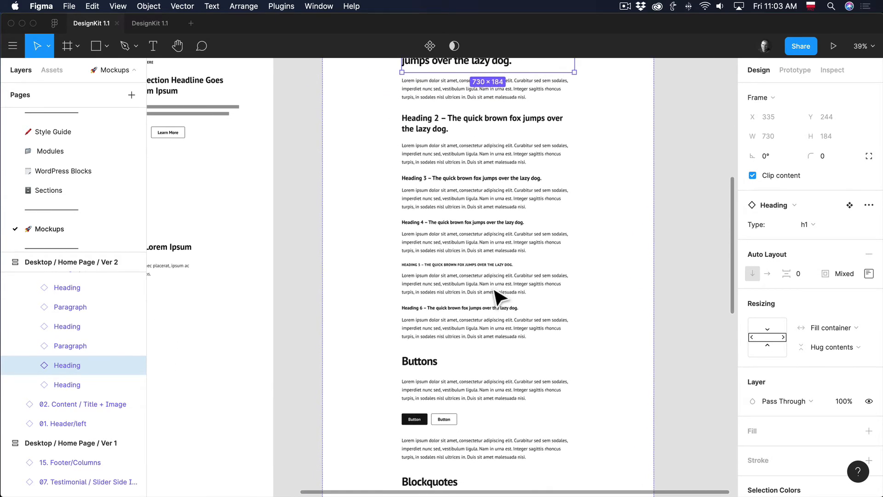
pyautogui.scroll(6, 499, 298)
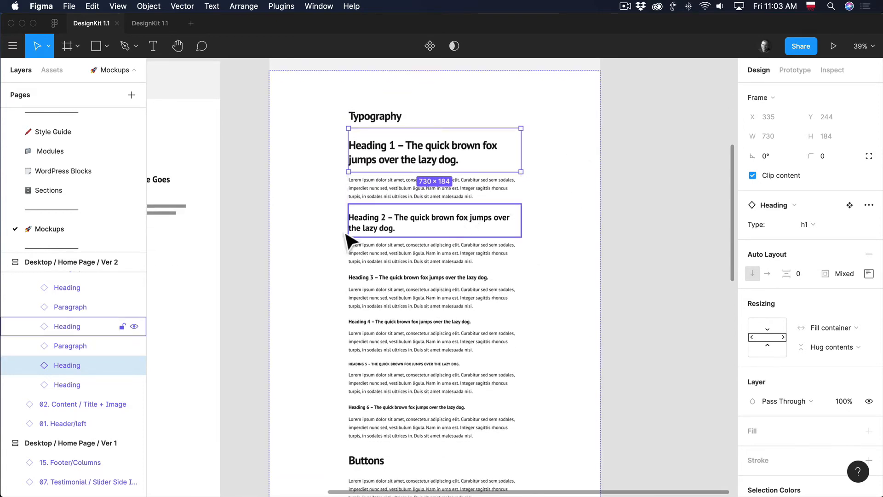
pyautogui.scroll(-10, 430, 251)
pyautogui.scroll(-8, 430, 251)
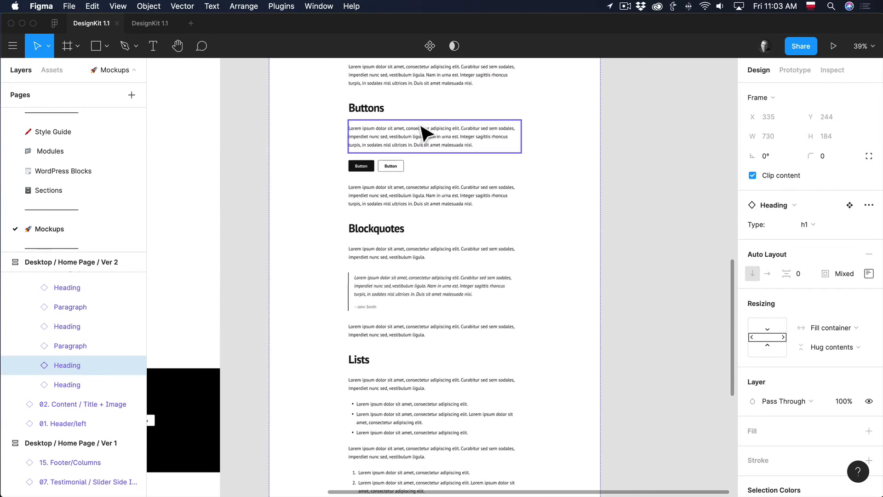
pyautogui.scroll(-9, 418, 276)
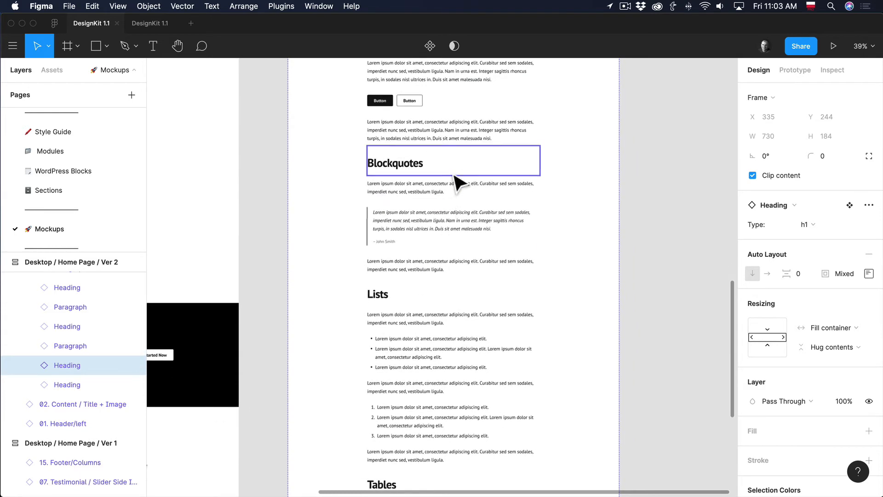
pyautogui.scroll(-6, 437, 352)
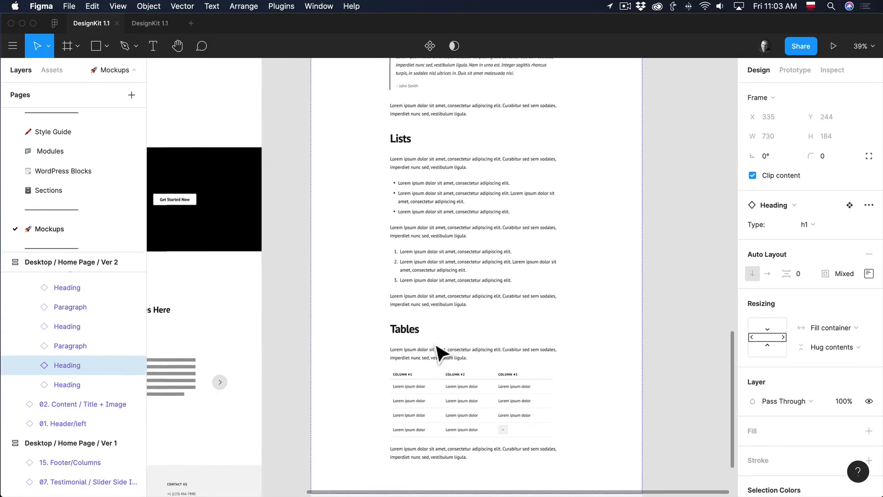
pyautogui.scroll(-2, 437, 350)
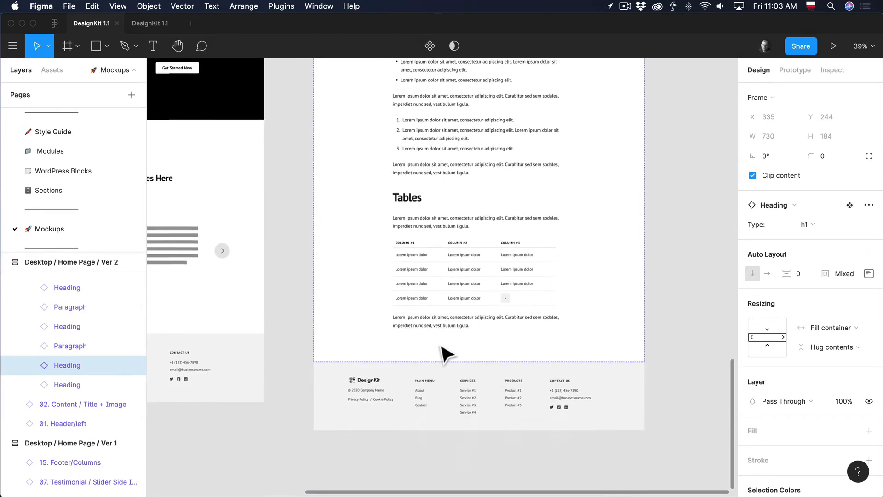
pyautogui.scroll(6, 439, 348)
pyautogui.scroll(8, 435, 347)
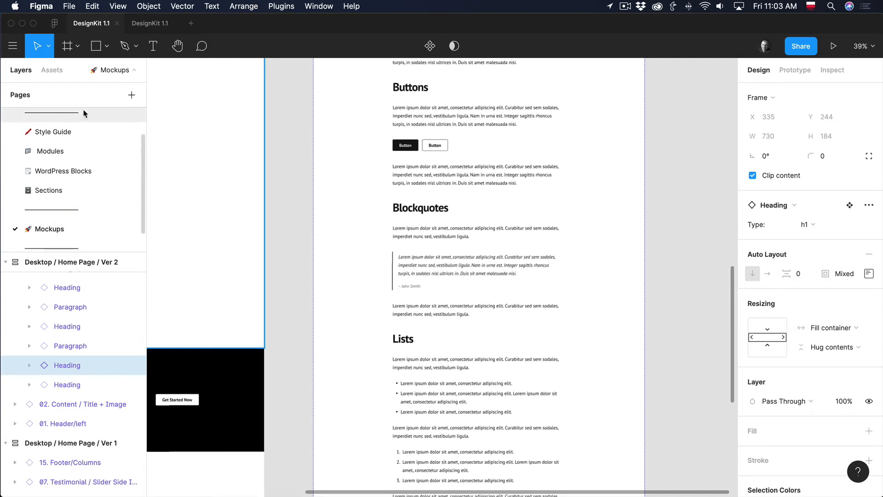
# - Insert the Cover component from the local WordPress Blocks assets between Heading 4 and its paragraph
pyautogui.click(49, 71)
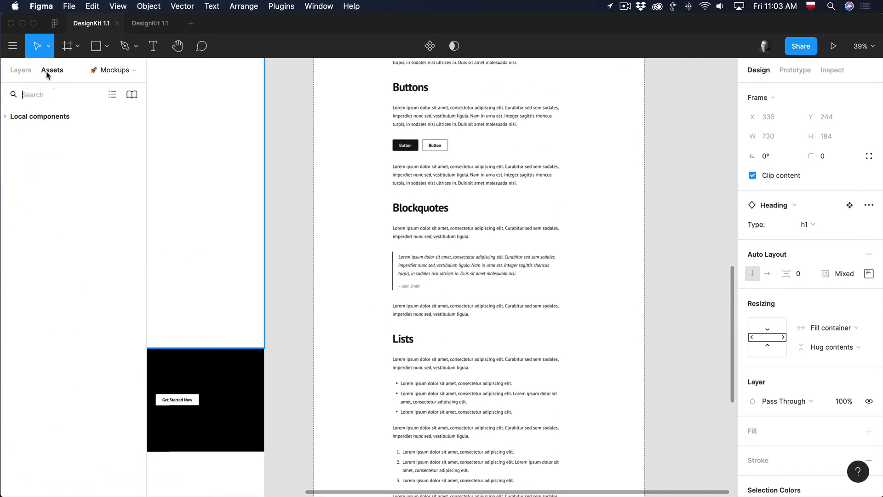
pyautogui.click(6, 116)
pyautogui.click(12, 194)
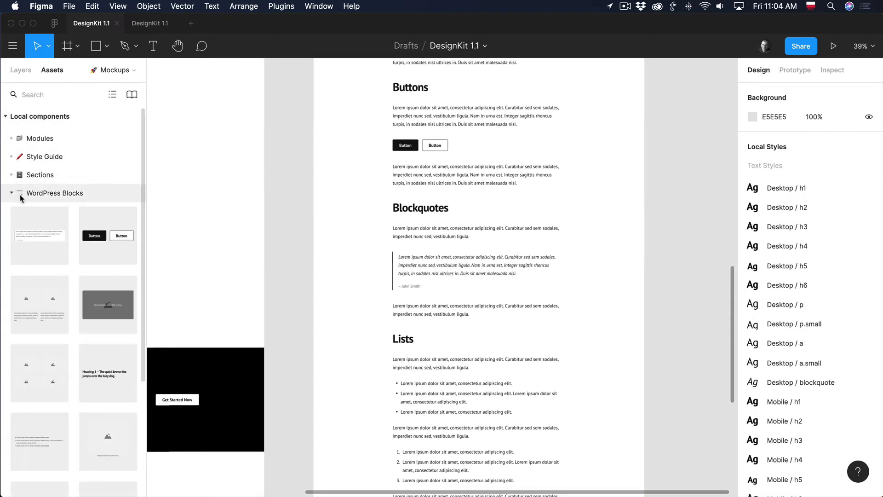
pyautogui.scroll(4, 536, 286)
pyautogui.scroll(5, 534, 286)
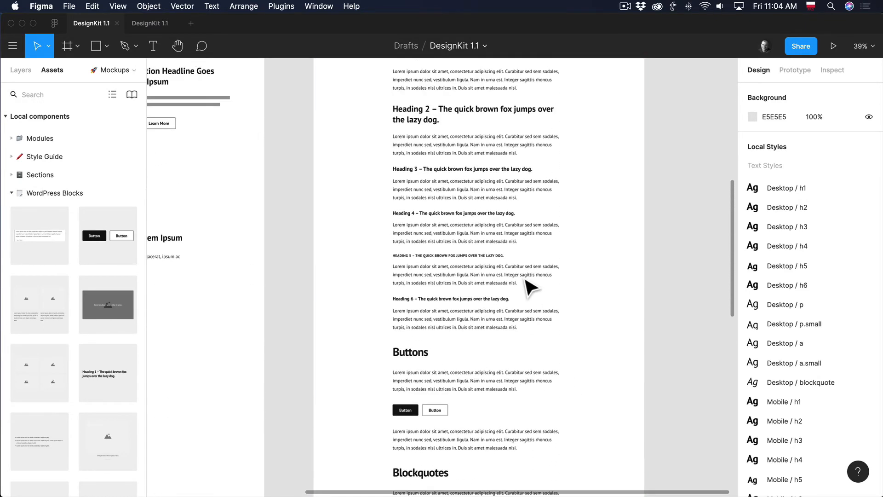
pyautogui.scroll(-3, 98, 289)
pyautogui.scroll(-1, 98, 293)
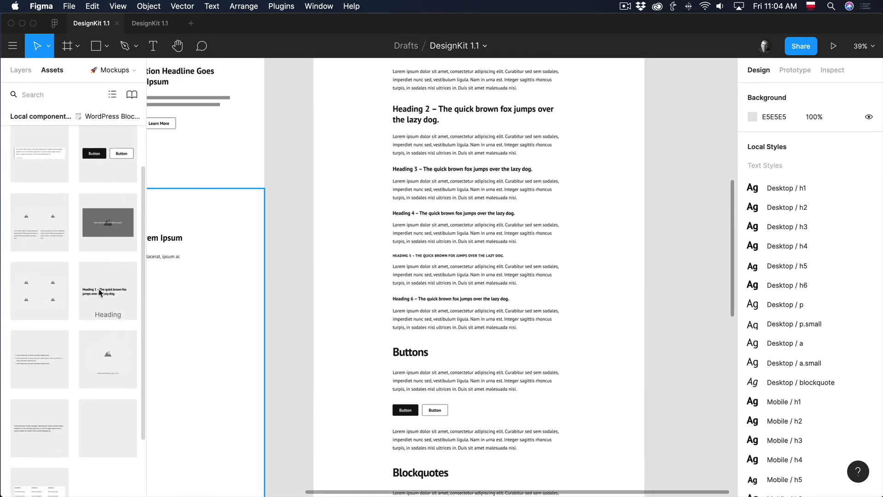
pyautogui.scroll(1, 100, 292)
pyautogui.moveTo(100, 235); pyautogui.dragTo(481, 232)
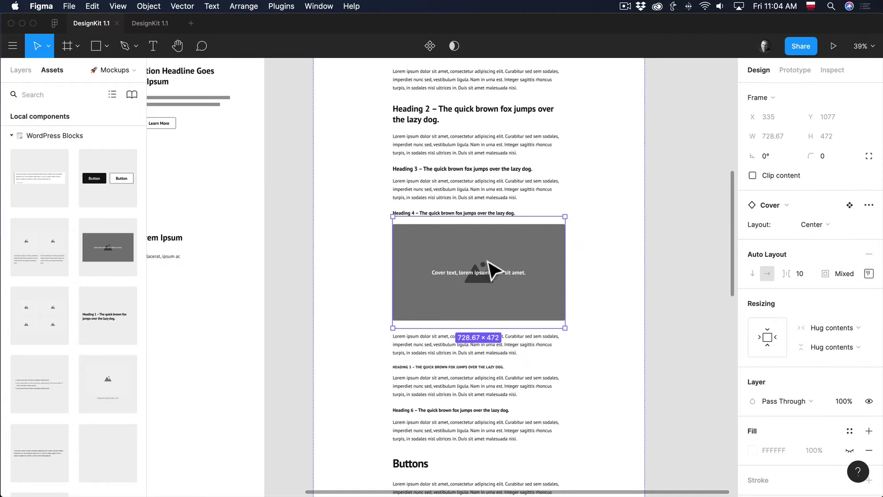
pyautogui.click(631, 216)
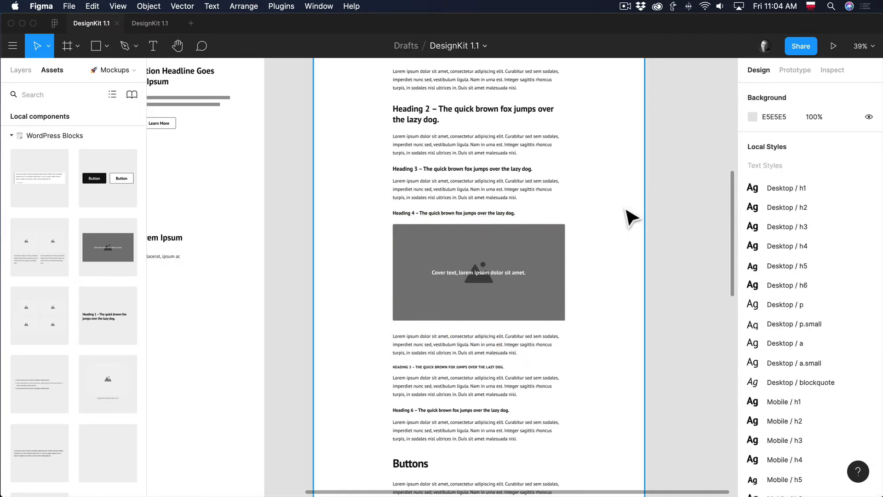
# - Move the Cover block up through the content stack to directly above Heading 2
pyautogui.keyDown('super'); pyautogui.click(503, 254); pyautogui.keyUp('super')
pyautogui.click(21, 70)
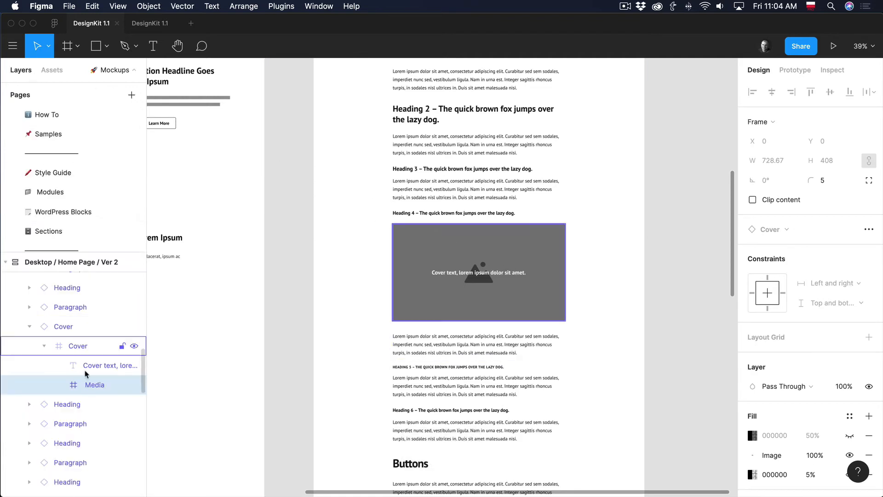
pyautogui.click(84, 328)
pyautogui.press('Up')
pyautogui.press('Up')
pyautogui.press('Up')
pyautogui.press('Up')
pyautogui.press('Up')
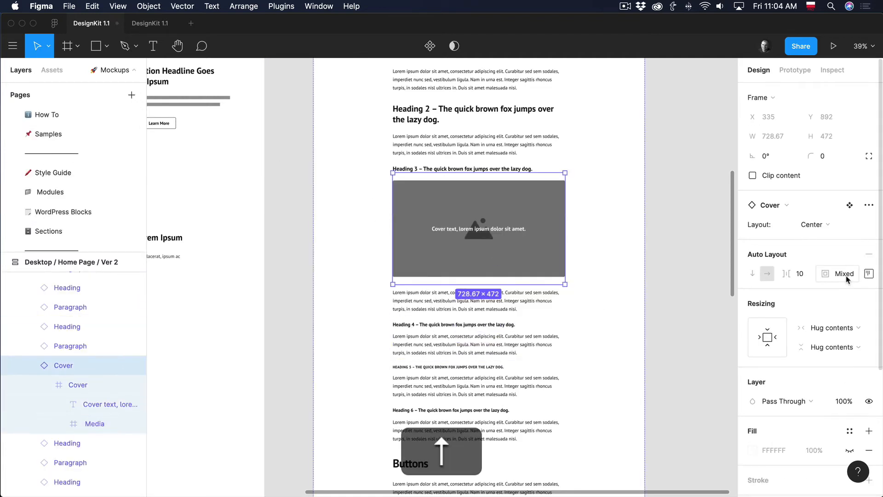
pyautogui.scroll(5, 566, 217)
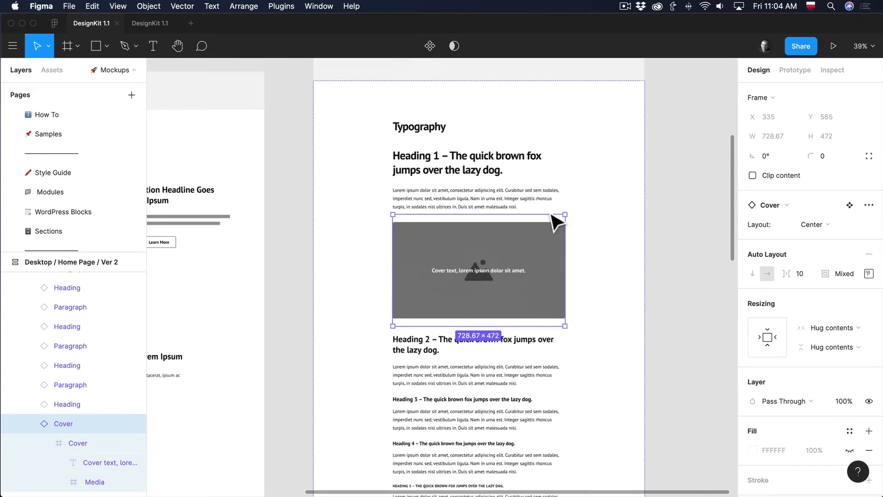
# - Move the Cover block down to sit between the Heading 5 paragraph and Heading 6
pyautogui.scroll(-3, 501, 250)
pyautogui.moveTo(501, 248); pyautogui.dragTo(501, 389)
pyautogui.scroll(-3, 637, 354)
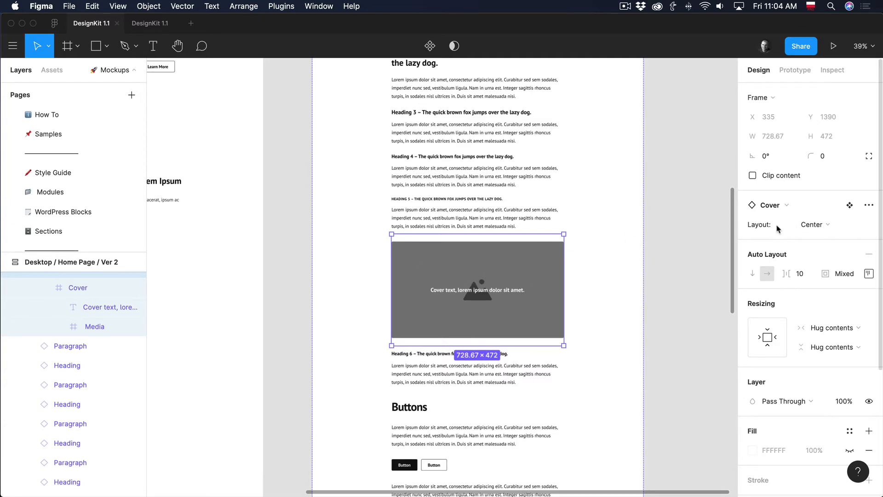
# - Switch the Cover block's layout to Full-Width and center the Entry Content frame's auto-layout items horizontally
pyautogui.click(821, 228)
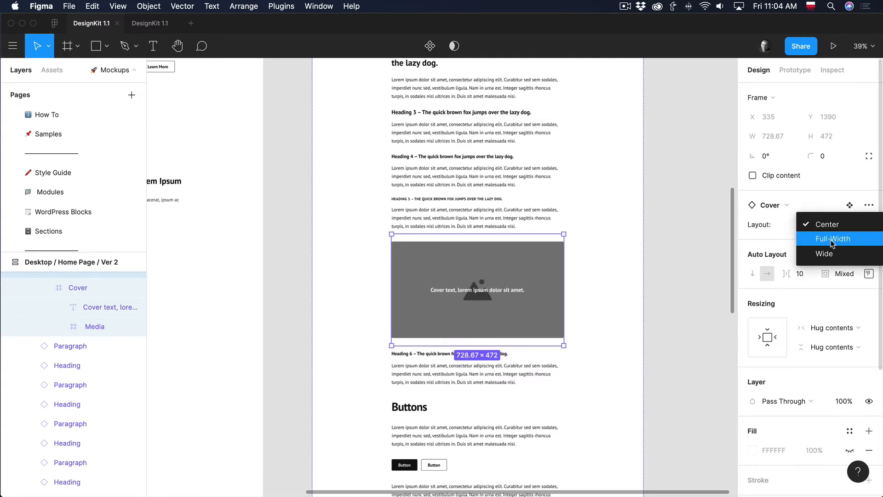
pyautogui.click(833, 238)
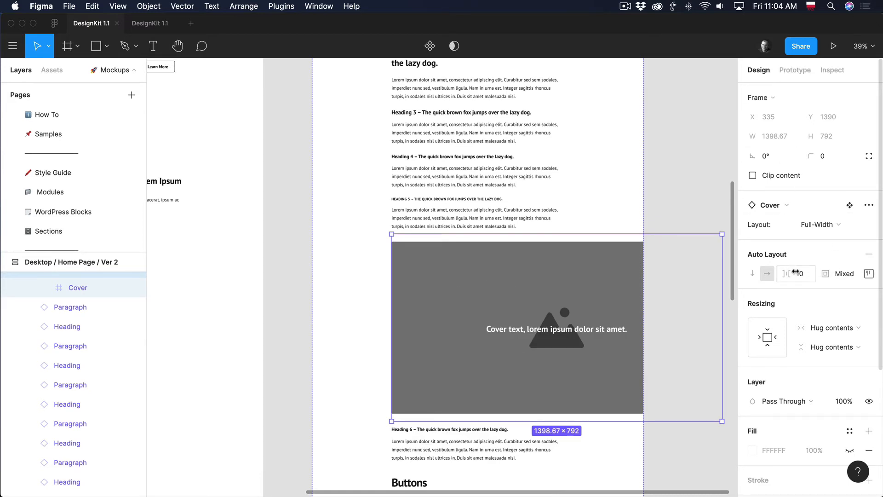
pyautogui.click(868, 274)
pyautogui.click(827, 319)
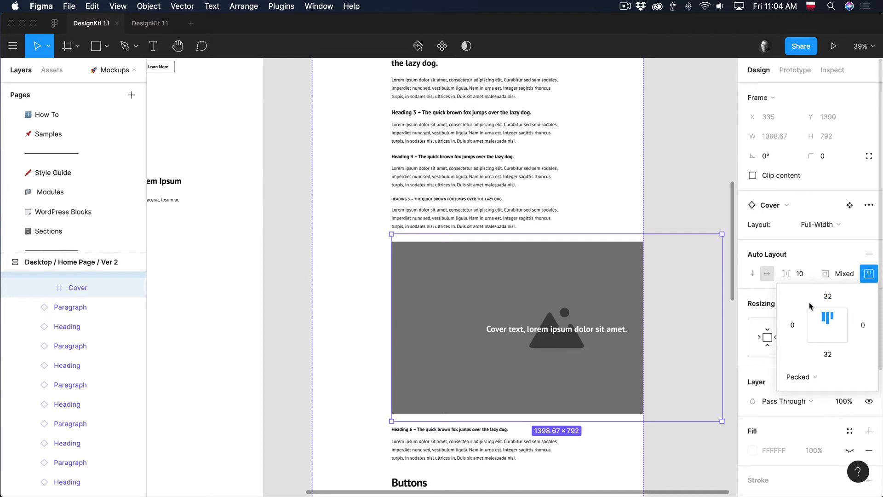
pyautogui.click(641, 205)
pyautogui.click(868, 225)
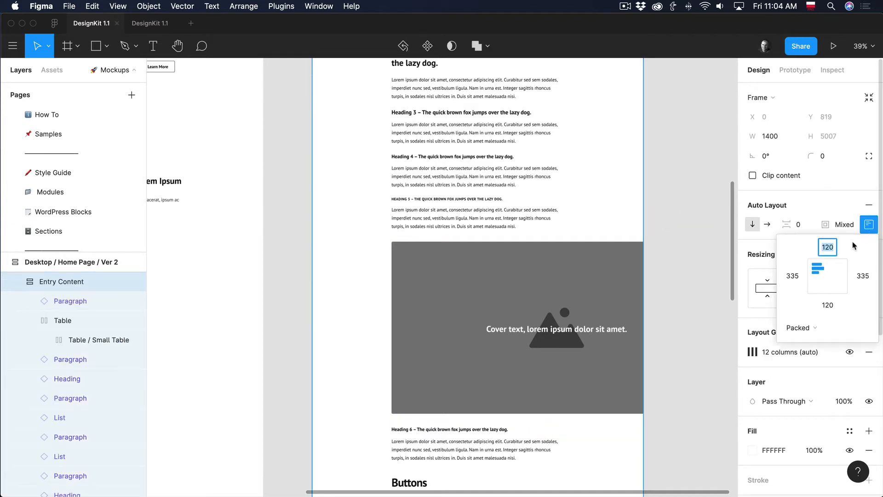
pyautogui.click(680, 204)
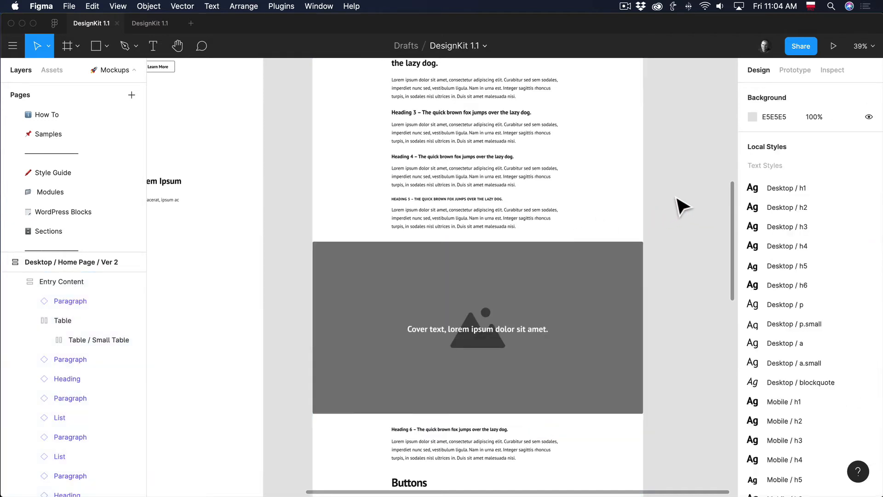
# - Change the Cover block's layout variant to Wide
pyautogui.scroll(-1, 680, 206)
pyautogui.scroll(-1, 675, 198)
pyautogui.doubleClick(570, 228)
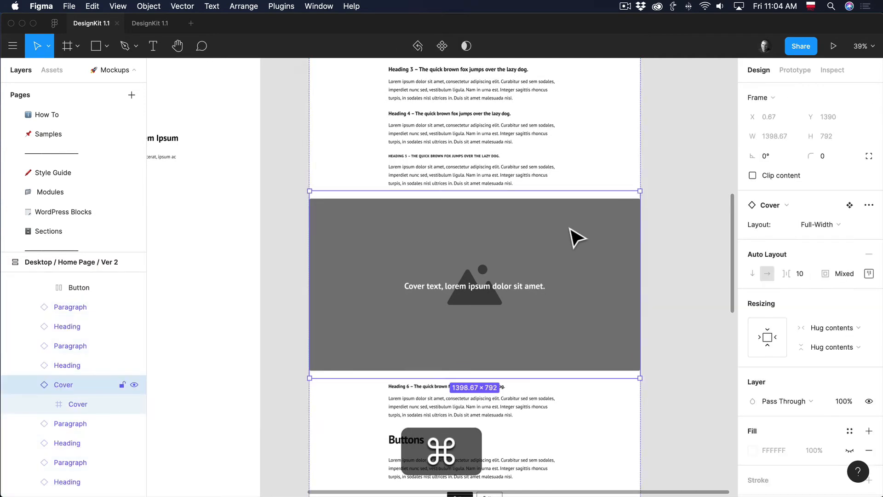
pyautogui.click(834, 225)
pyautogui.click(775, 240)
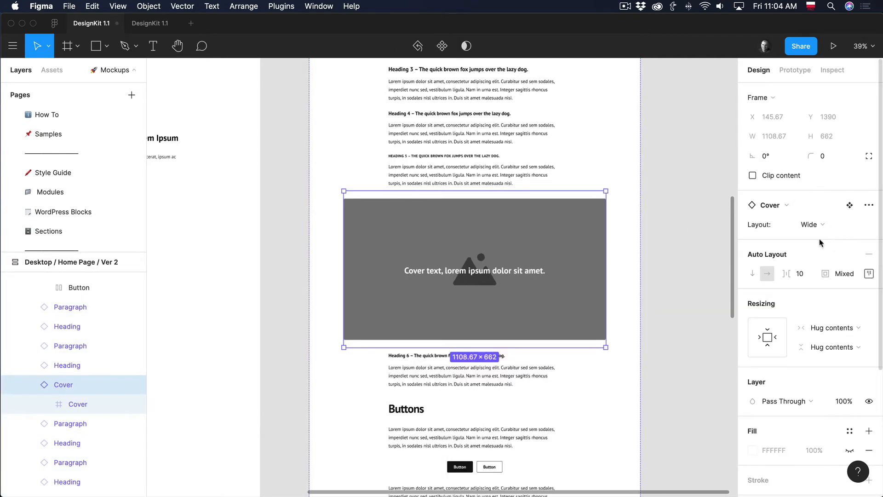
# - Resize the Cover block below the Heading 5 paragraph to 1109 × 824
pyautogui.click(715, 186)
pyautogui.scroll(2, 673, 187)
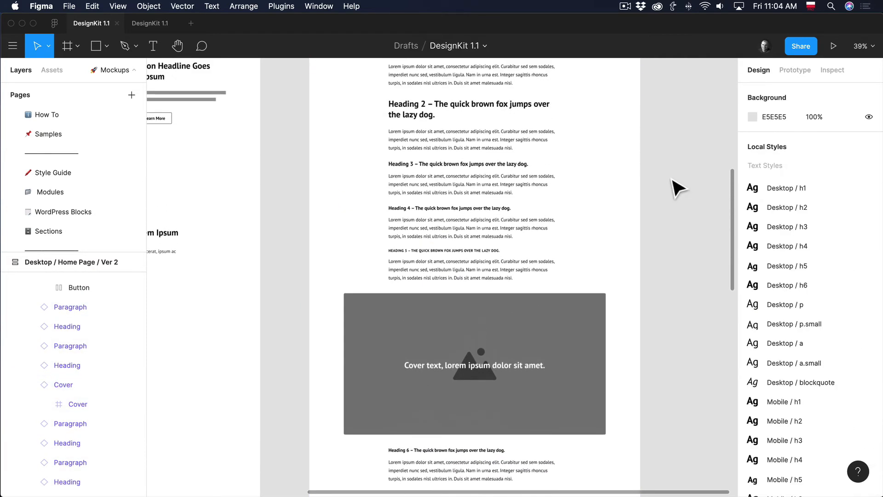
pyautogui.scroll(-1, 672, 187)
pyautogui.scroll(-1, 676, 188)
pyautogui.click(511, 222)
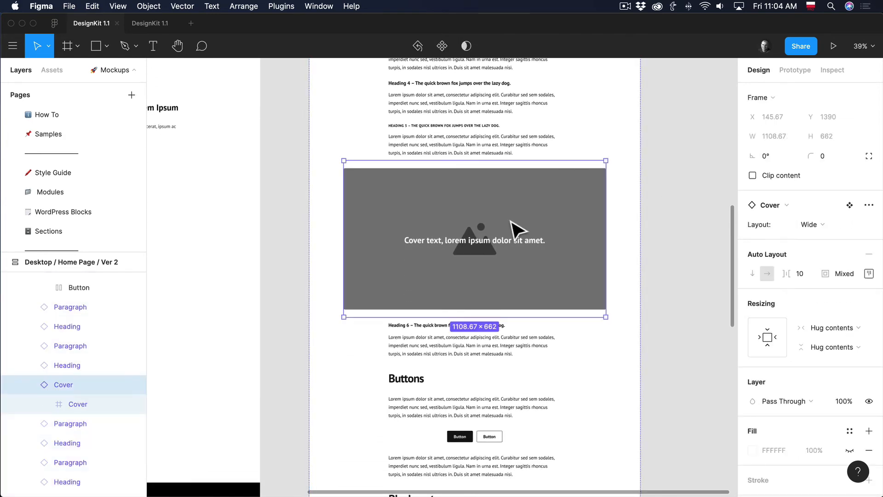
pyautogui.moveTo(606, 317); pyautogui.dragTo(629, 363)
pyautogui.scroll(8, 632, 361)
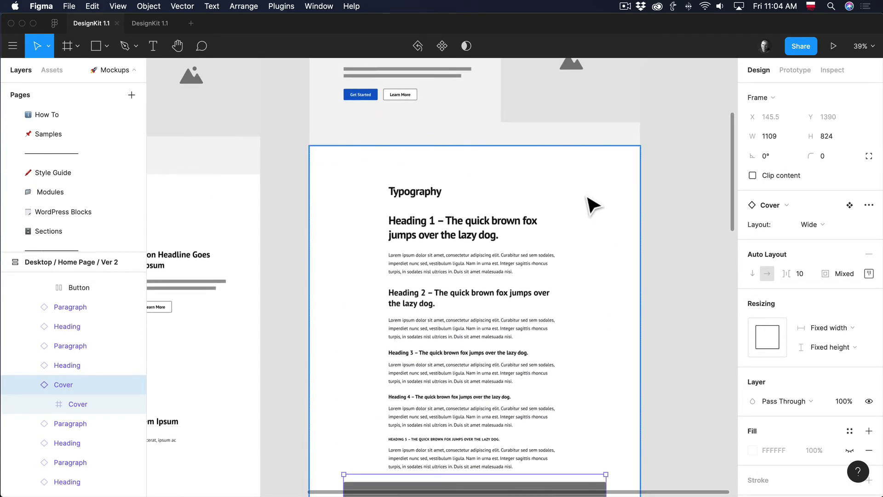
# - Set both the left and right padding of the Entry Content frame to 145
pyautogui.click(591, 204)
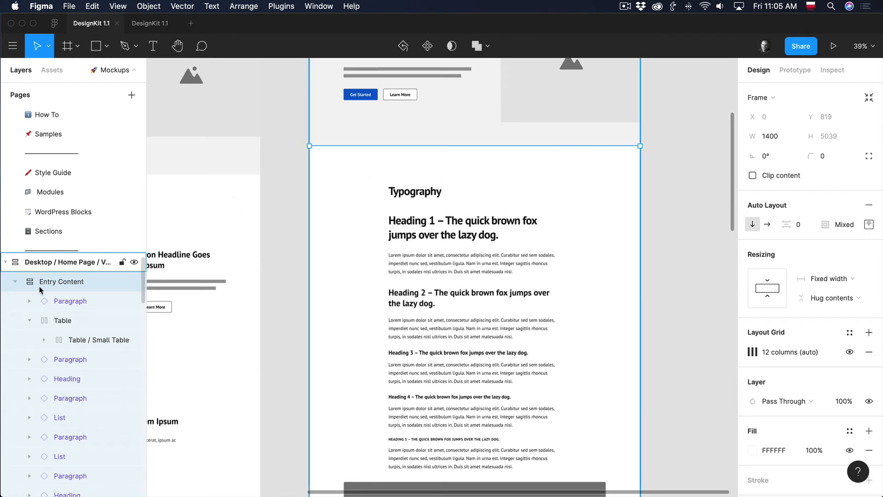
pyautogui.click(15, 281)
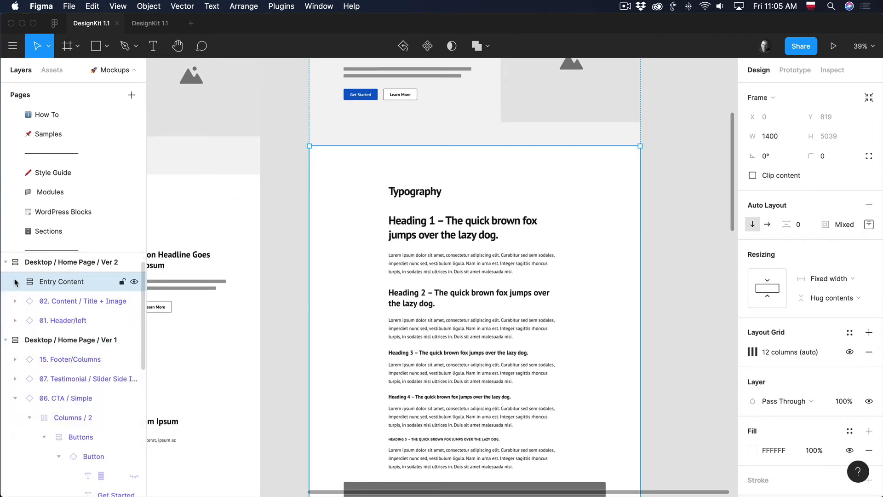
pyautogui.click(870, 226)
pyautogui.click(793, 276)
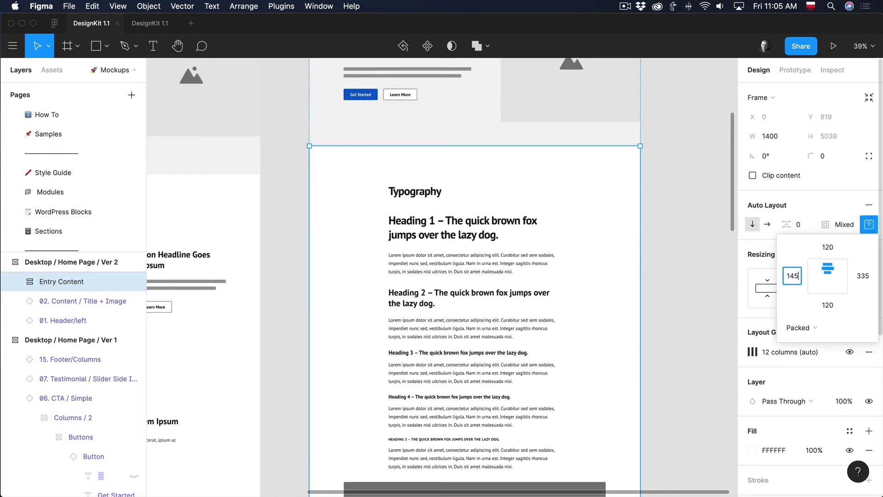
pyautogui.press('super+c')
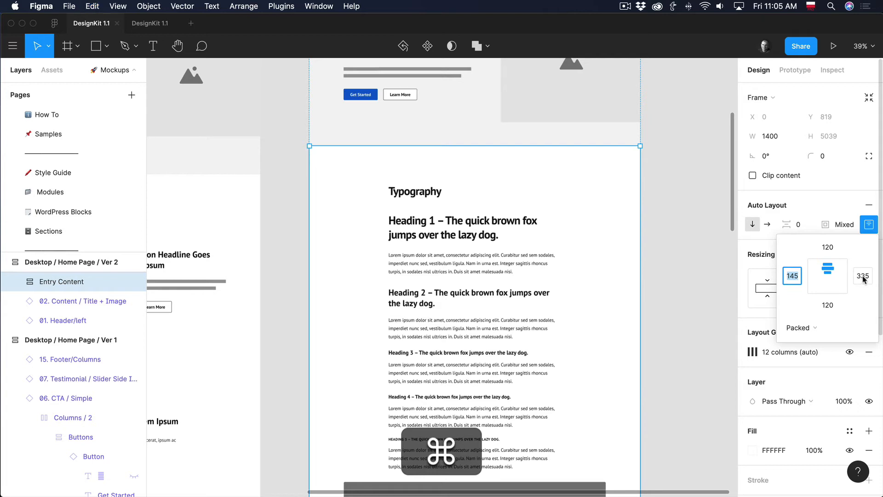
pyautogui.click(863, 277)
pyautogui.press('Return')
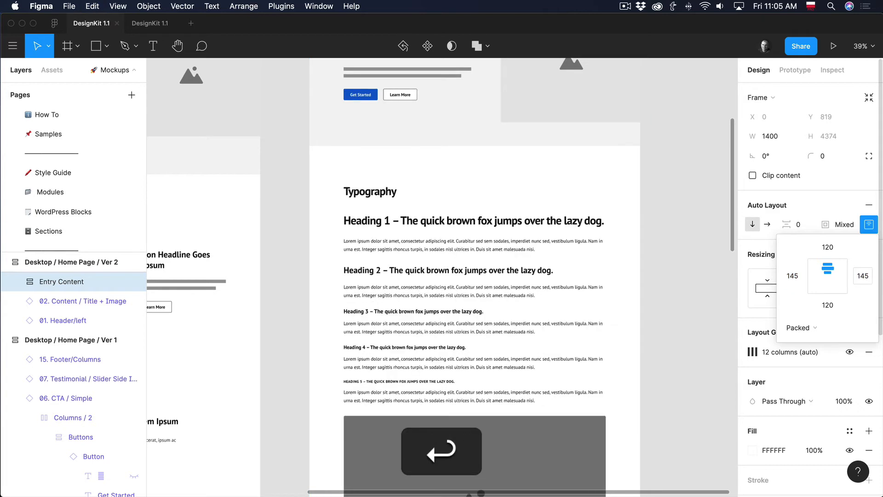
# - Check the Ver 2 content's alignment against the layout grids and review it beside the Ver 1 home page
pyautogui.click(677, 244)
pyautogui.hotkey('ctrl', 'g')
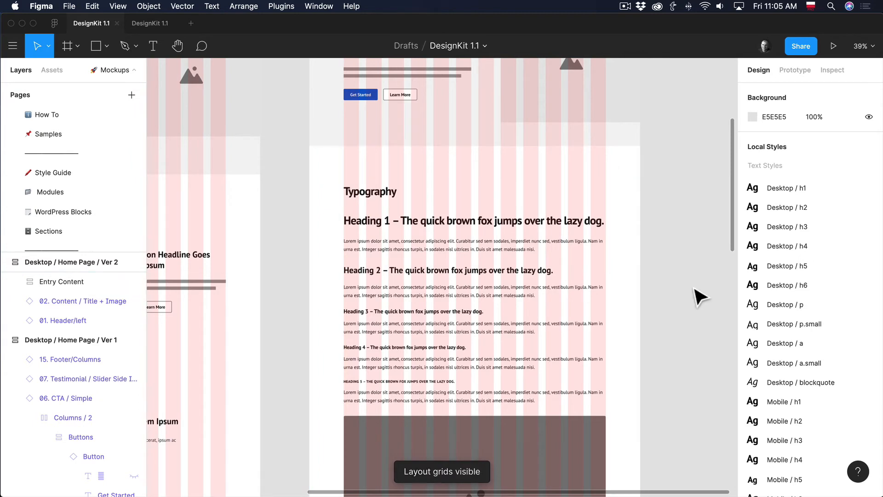
pyautogui.hotkey('ctrl', 'g')
pyautogui.scroll(-10, 685, 272)
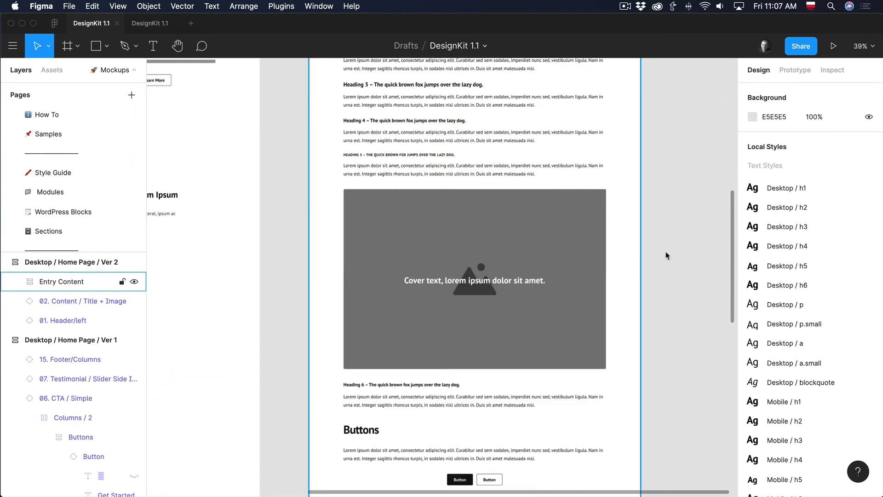
pyautogui.scroll(-5, 666, 251)
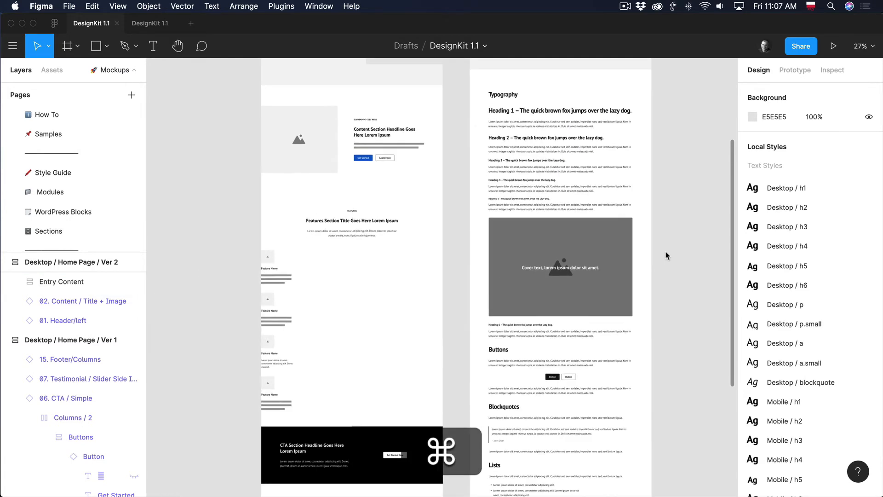
pyautogui.scroll(4, 666, 251)
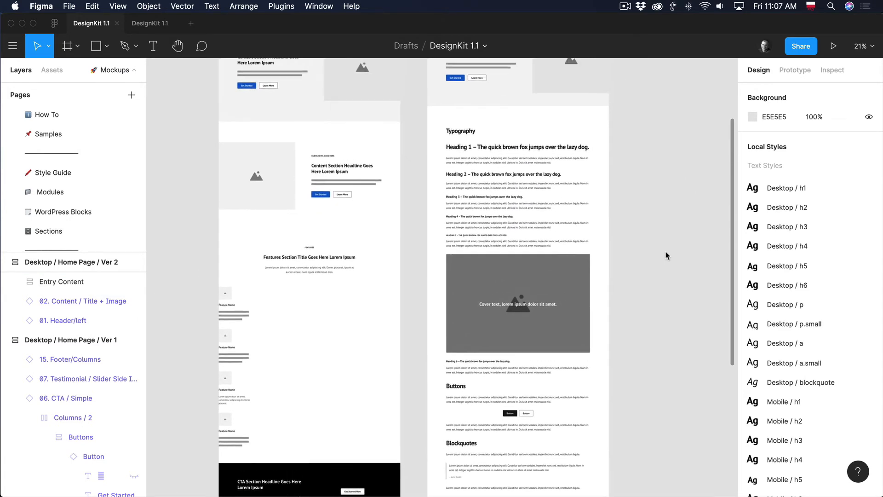
pyautogui.scroll(2, 666, 251)
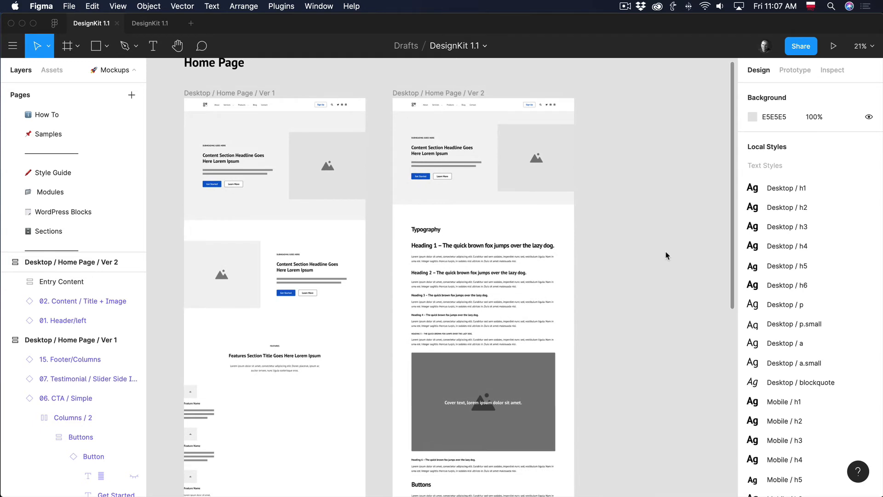
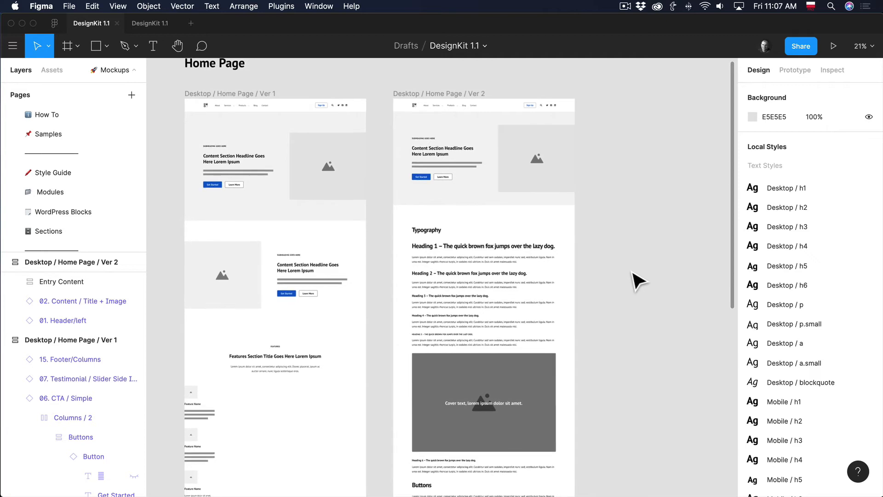
# - Duplicate the DesignKit 1.1 file in Drafts
pyautogui.click(56, 24)
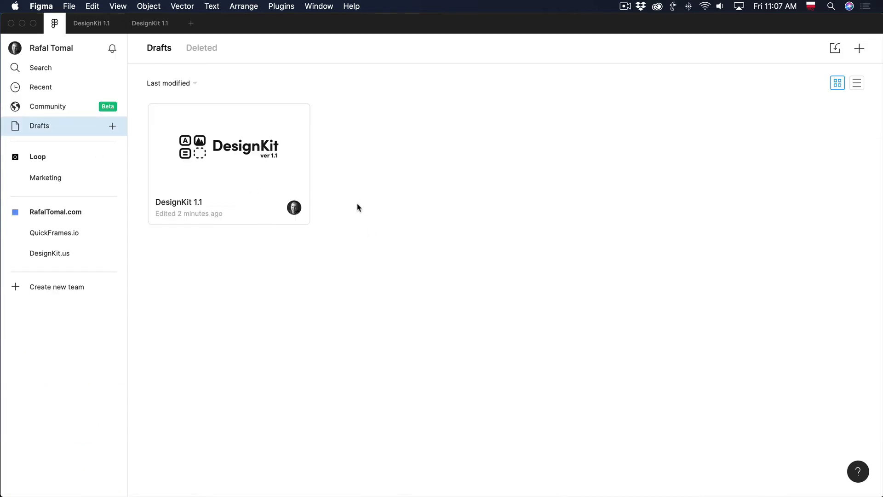
pyautogui.rightClick(283, 146)
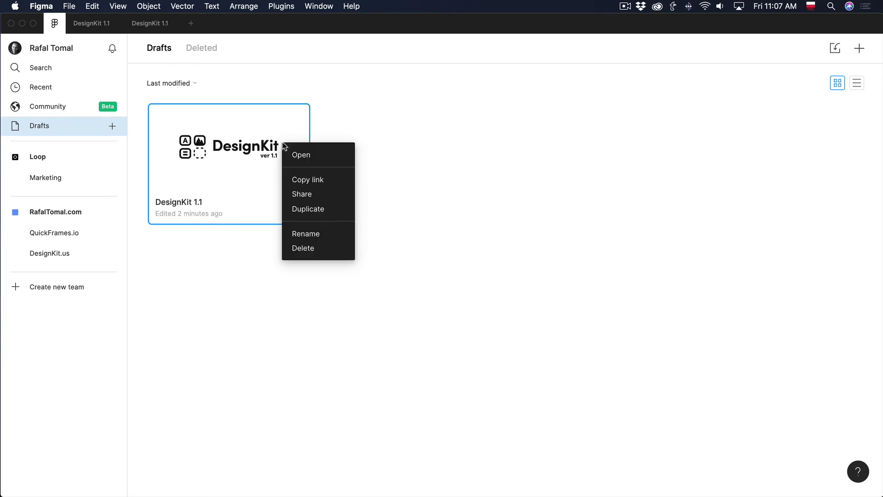
pyautogui.click(322, 211)
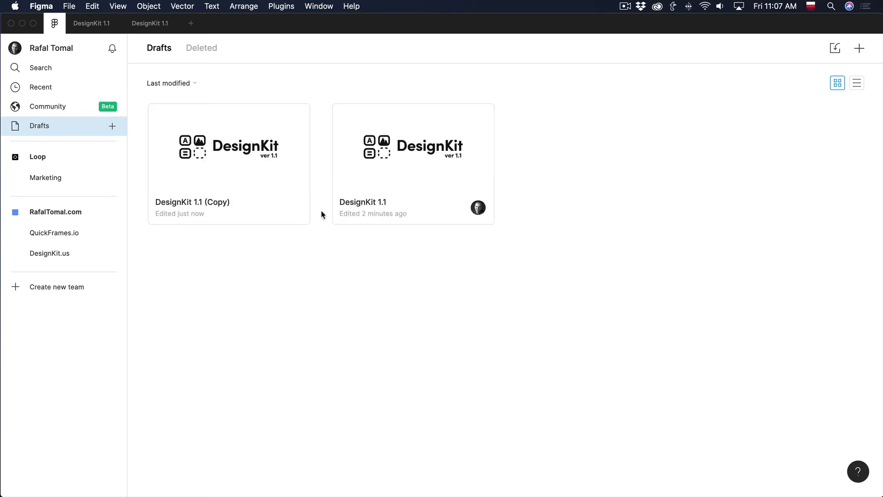
# - Rename the original DesignKit 1.1 file as "DesignKit 1.1 - Wireframes"
pyautogui.rightClick(387, 197)
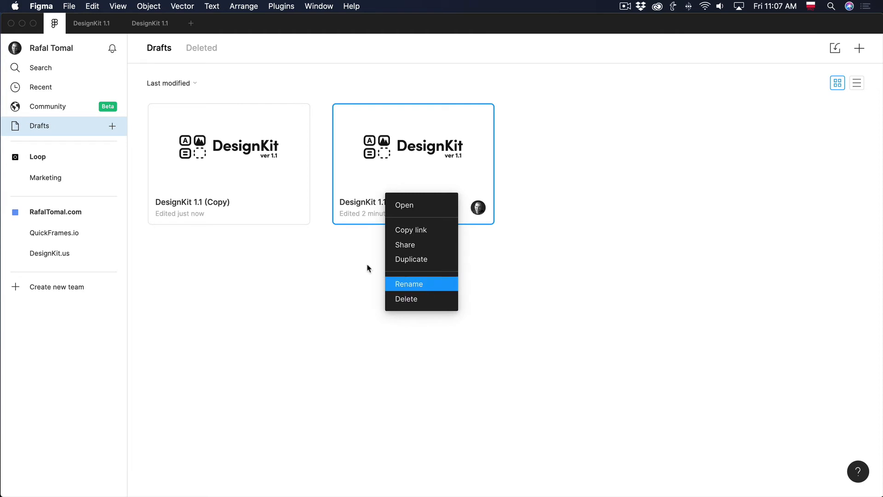
pyautogui.click(426, 284)
pyautogui.press('Right')
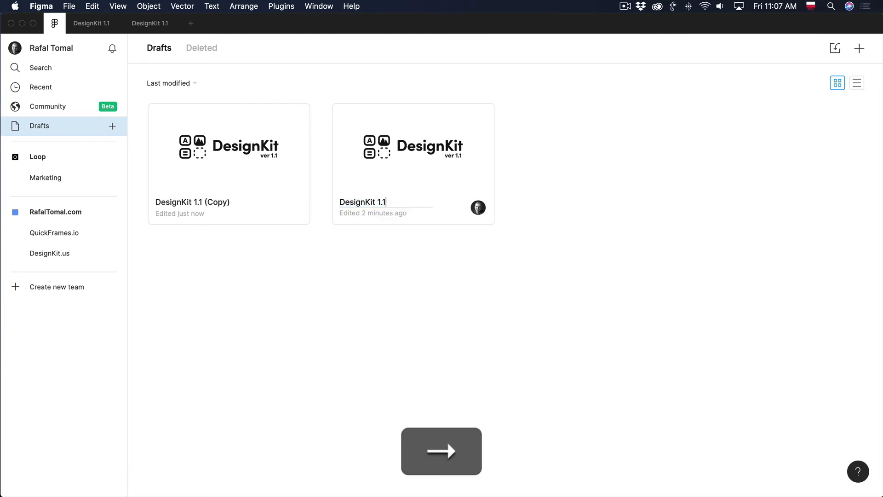
pyautogui.write('- Wireframes')
pyautogui.press('Return')
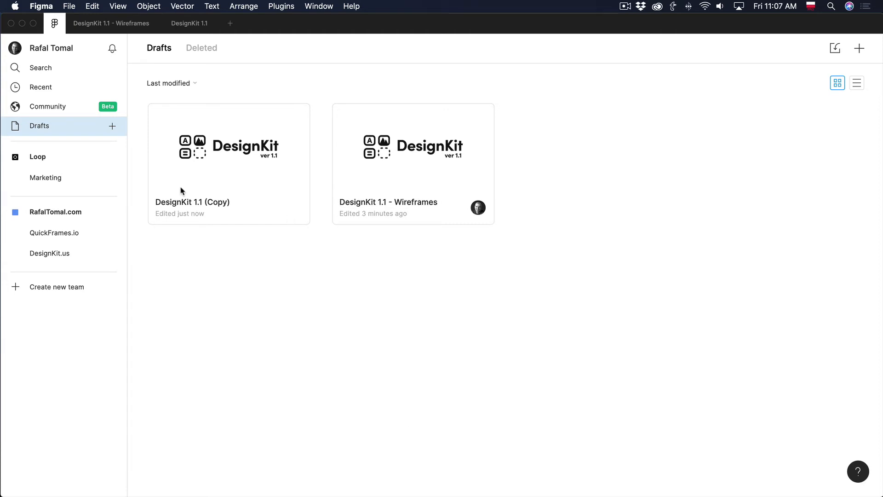
# - Rename the duplicated file as "DesignKit 1.1 - Mockups"
pyautogui.rightClick(233, 198)
pyautogui.hotkey('alt', 'BackSpace')
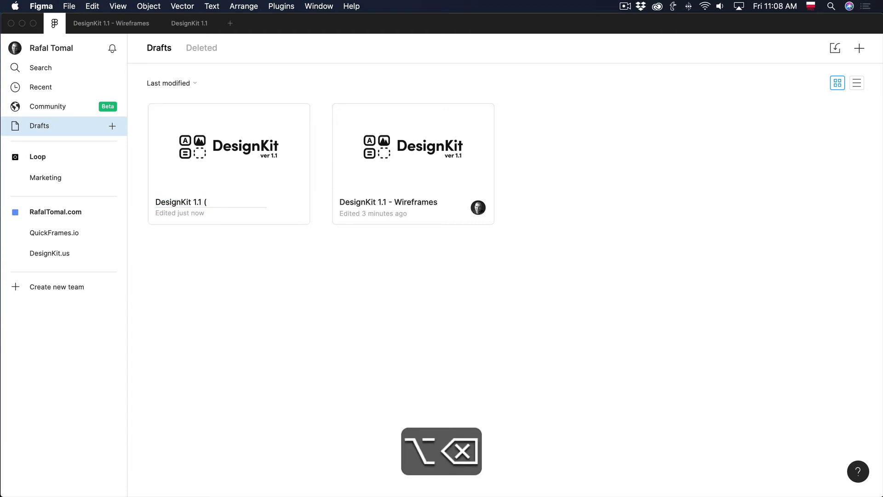
pyautogui.write('Mocups')
pyautogui.press('BackSpace')
pyautogui.press('BackSpace')
pyautogui.press('BackSpace')
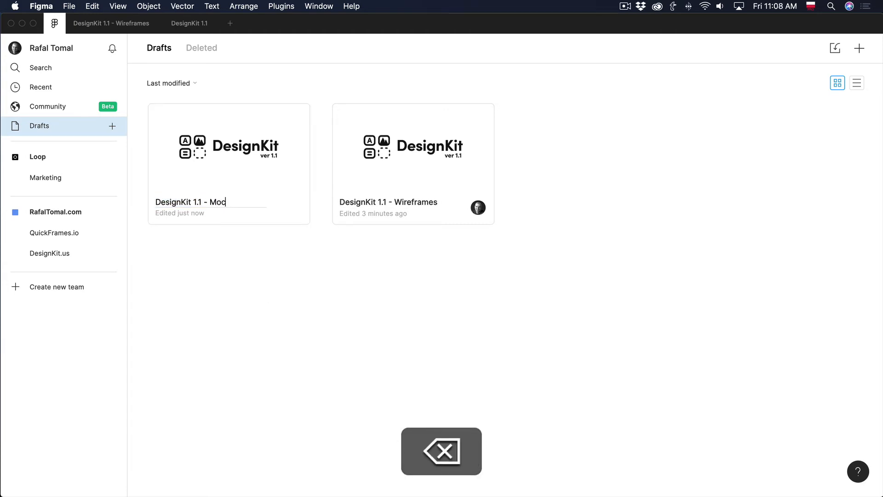
pyautogui.press('Return')
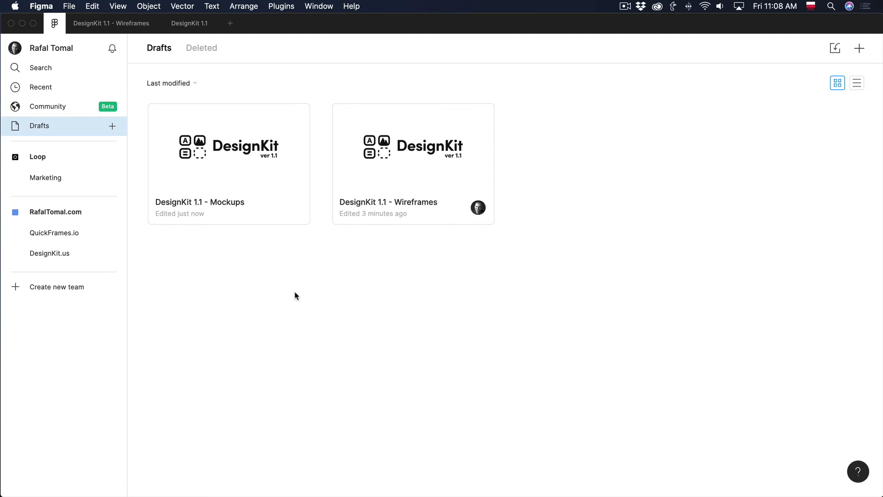
pyautogui.click(427, 145)
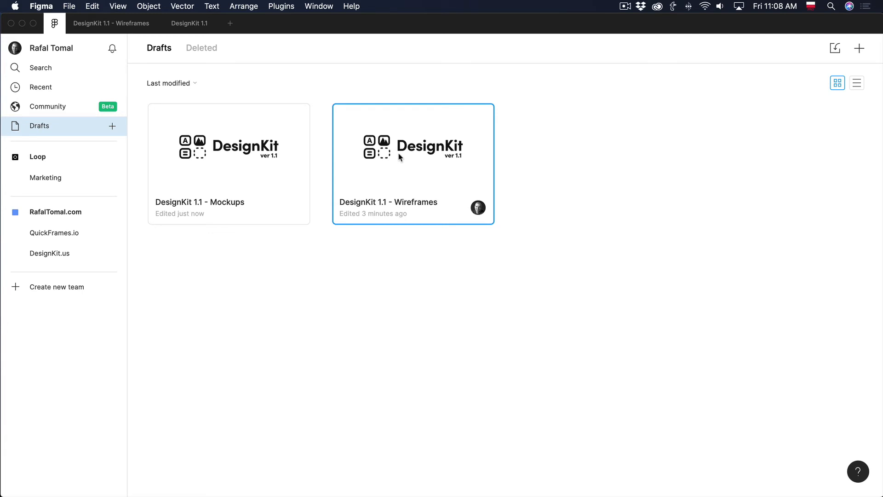
pyautogui.click(295, 153)
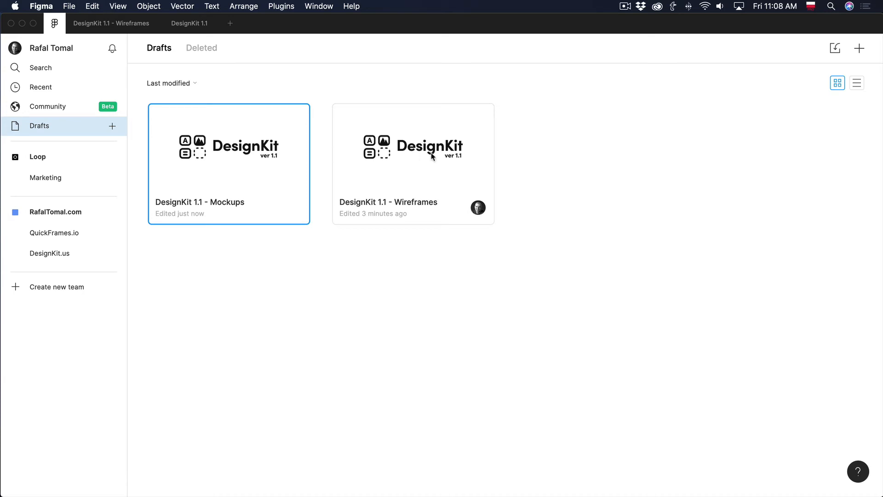
pyautogui.click(246, 276)
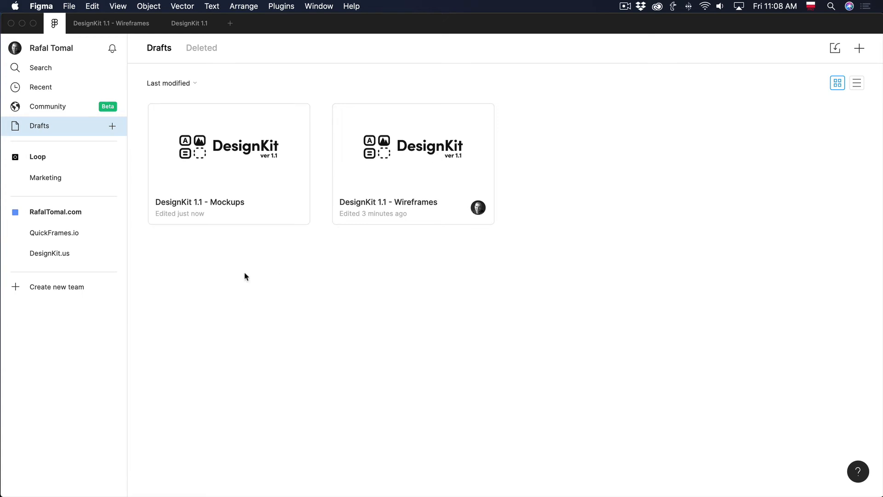
# - Open the DesignKit 1.1 - Mockups file and place it directly after the open Wireframes file
pyautogui.doubleClick(246, 151)
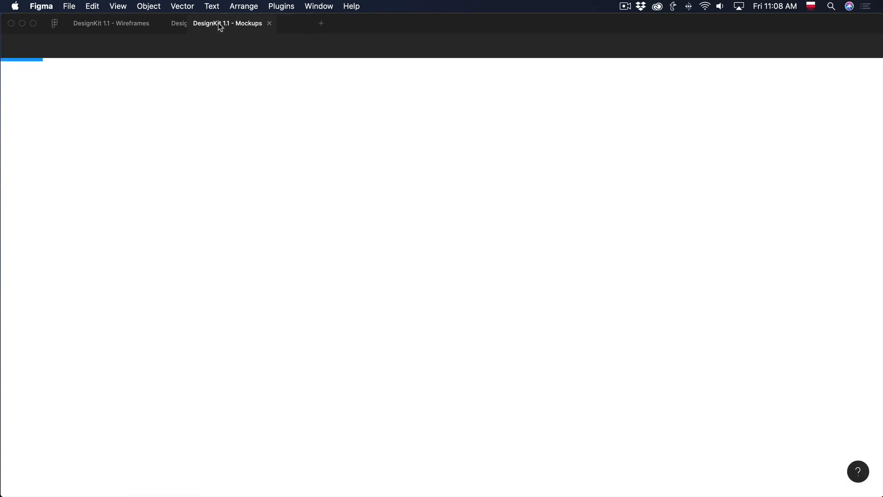
pyautogui.moveTo(218, 23); pyautogui.dragTo(212, 32)
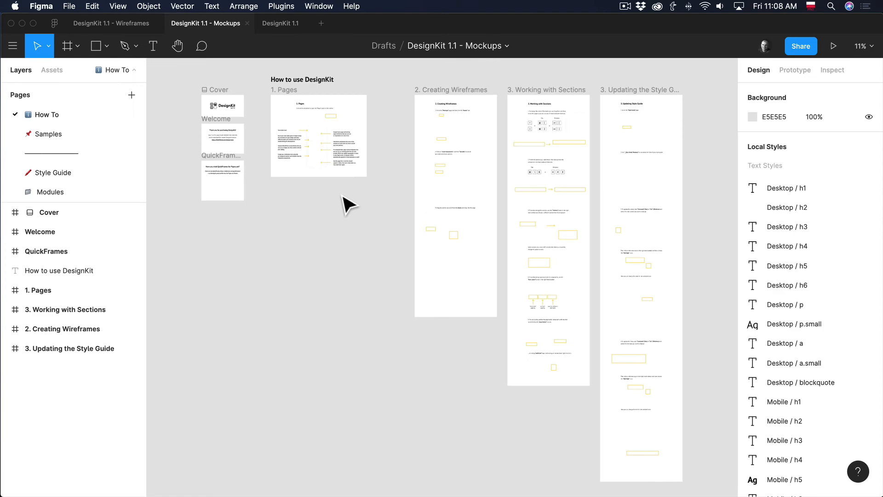
# - Enlarge the page list and open the Style Guide page at its Colors frame
pyautogui.moveTo(83, 201); pyautogui.dragTo(73, 258)
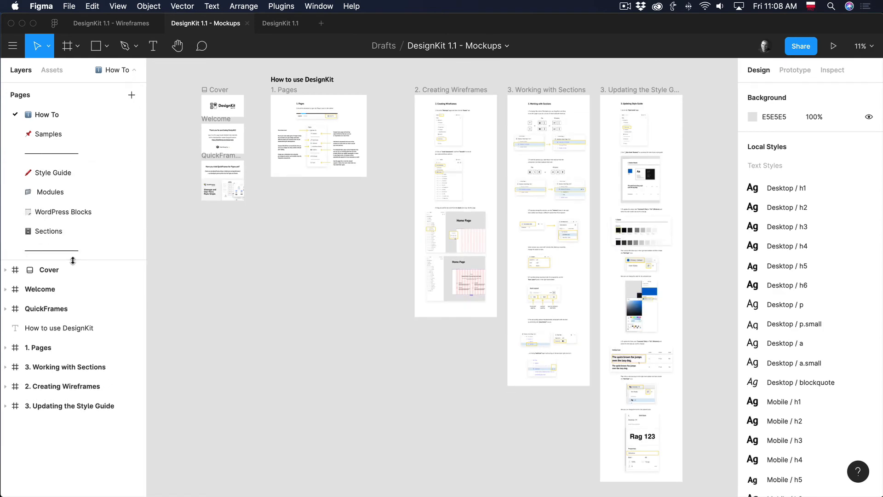
pyautogui.click(72, 171)
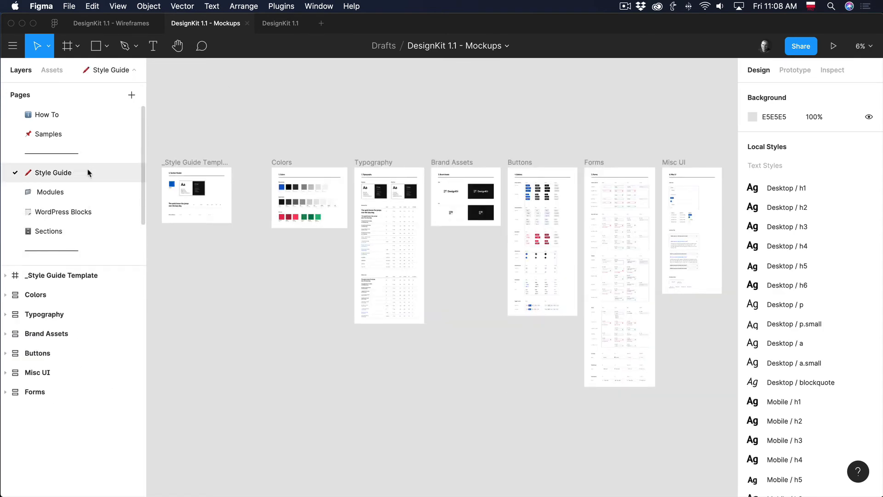
pyautogui.scroll(5, 324, 212)
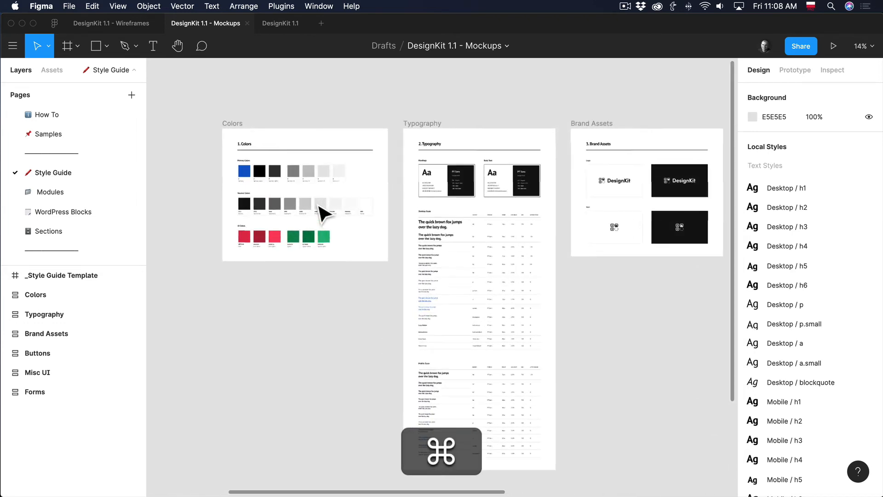
pyautogui.scroll(4, 196, 205)
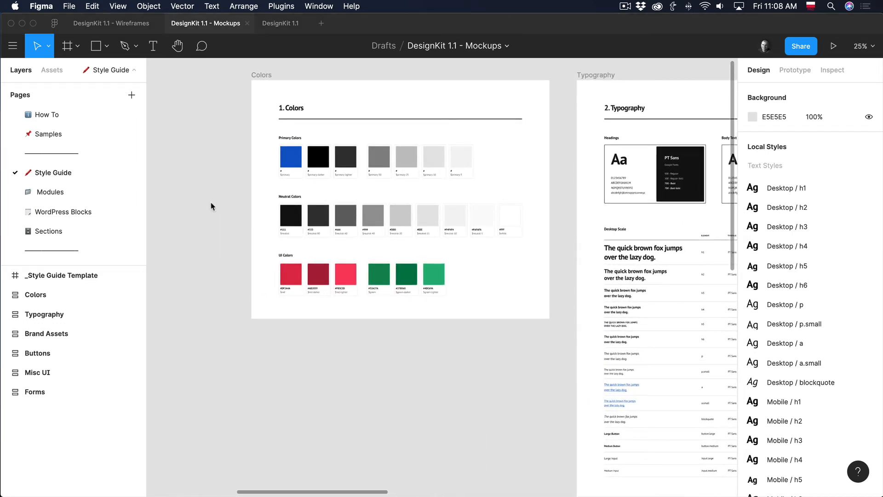
pyautogui.hscroll(2, 211, 206)
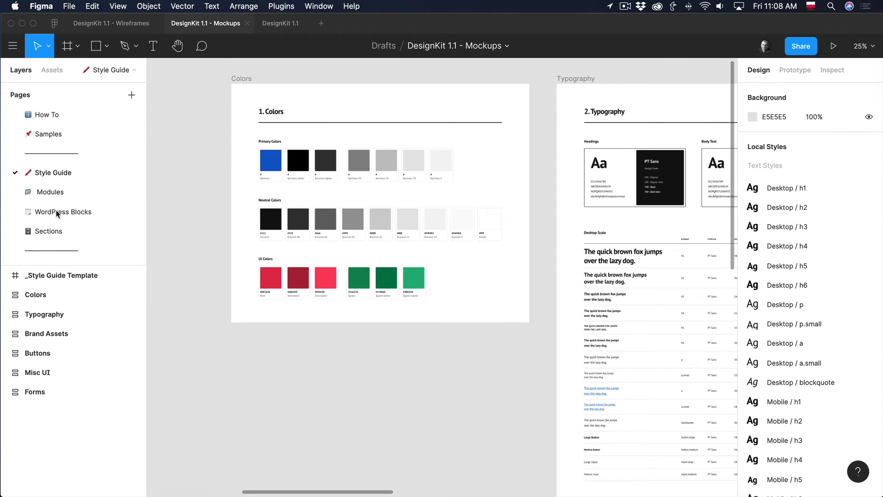
pyautogui.scroll(-3, 57, 213)
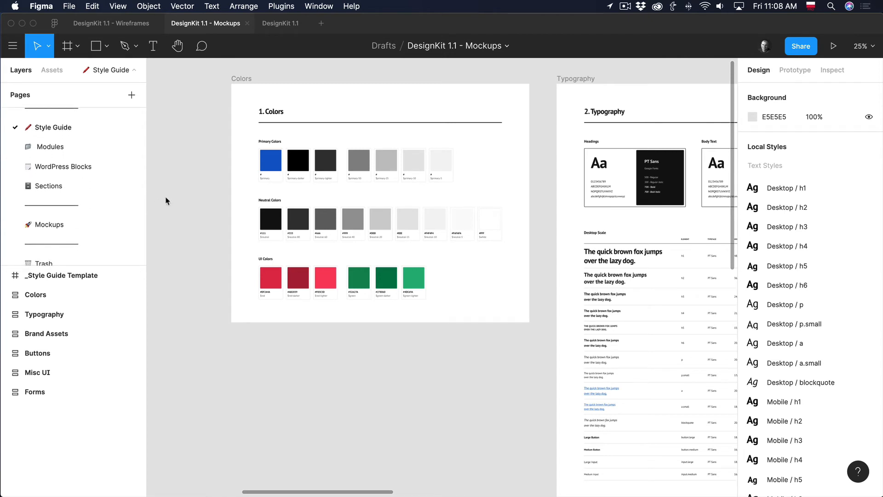
pyautogui.scroll(3, 168, 201)
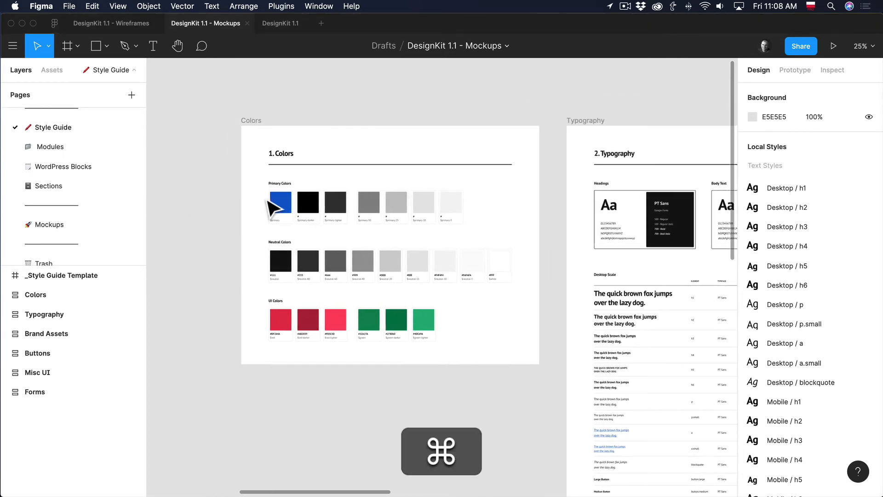
# - Recolor the Primary / Default style of the $primary swatch from blue to a darker, saturated green
pyautogui.keyDown('super'); pyautogui.scroll(5, 274, 207); pyautogui.keyUp('super')
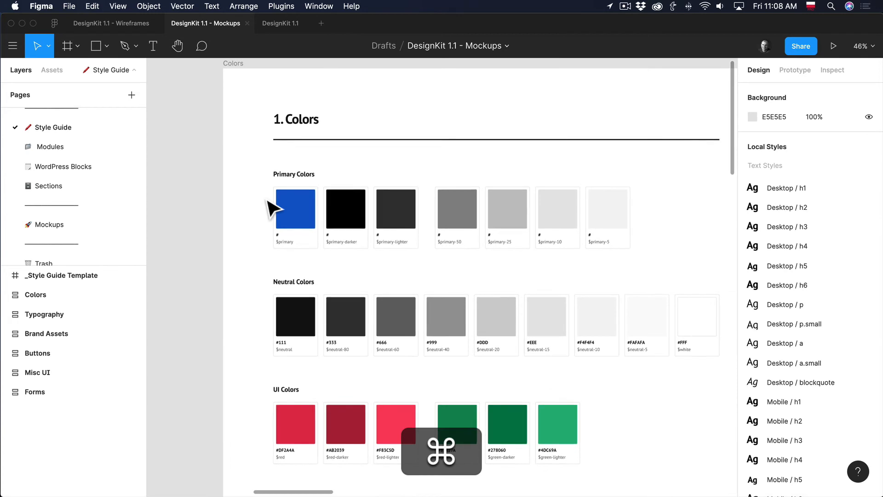
pyautogui.keyDown('super'); pyautogui.scroll(2, 271, 205); pyautogui.keyUp('super')
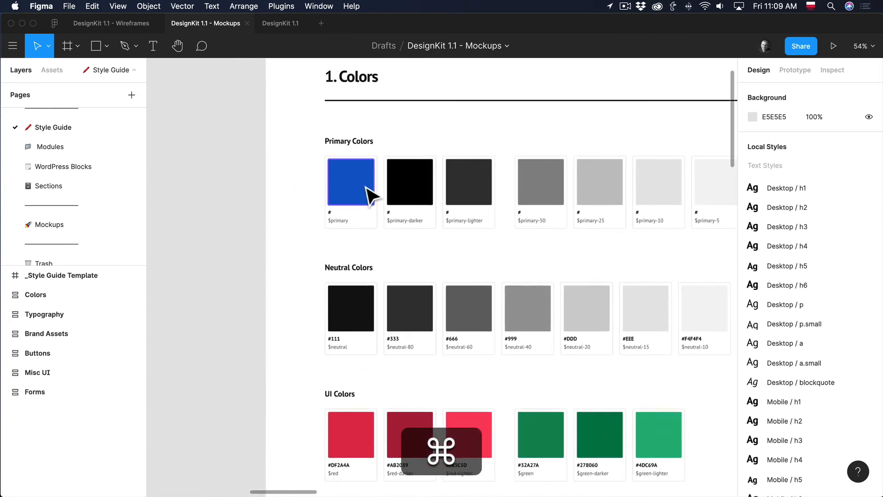
pyautogui.keyDown('super'); pyautogui.click(366, 186); pyautogui.keyUp('super')
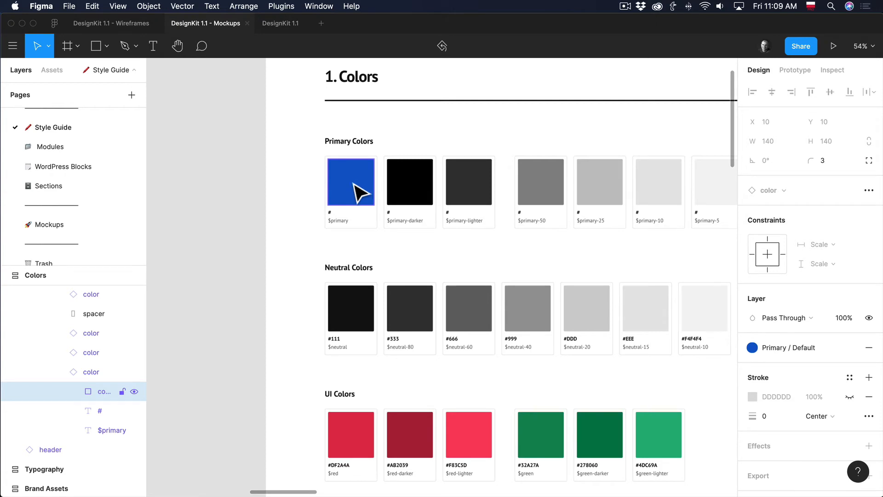
pyautogui.click(285, 195)
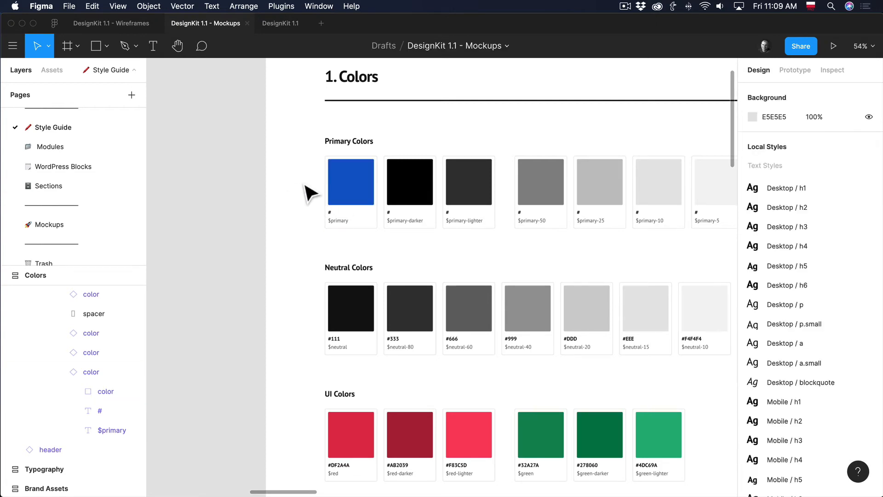
pyautogui.keyDown('super'); pyautogui.click(361, 186); pyautogui.keyUp('super')
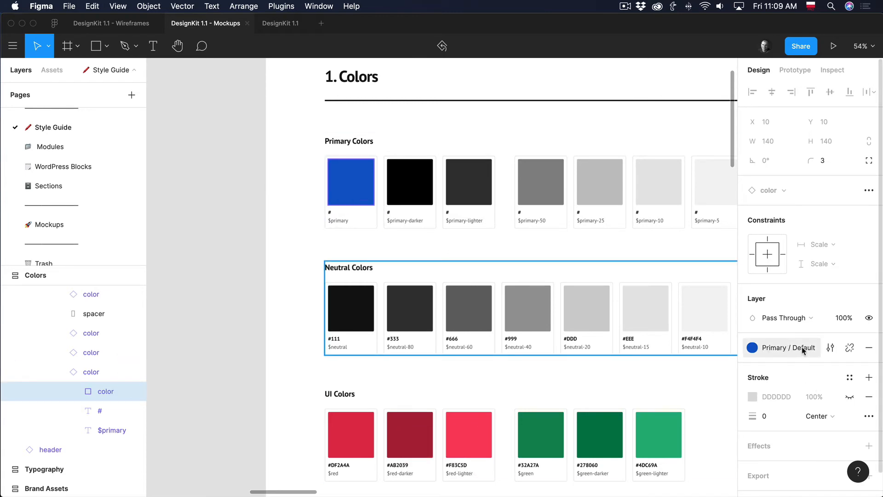
pyautogui.scroll(-1, 804, 350)
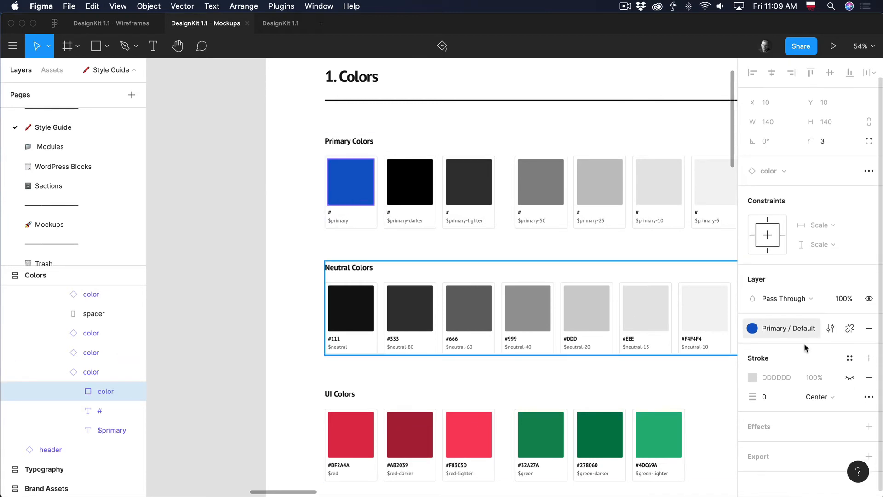
pyautogui.click(831, 328)
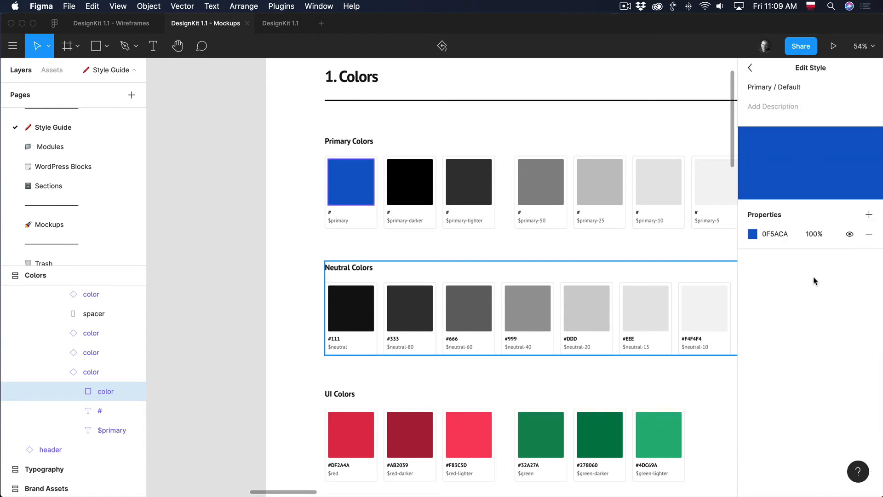
pyautogui.click(753, 235)
pyautogui.moveTo(683, 357)
pyautogui.mouseDown()
pyautogui.moveTo(655, 359)
pyautogui.moveTo(670, 354)
pyautogui.mouseUp()
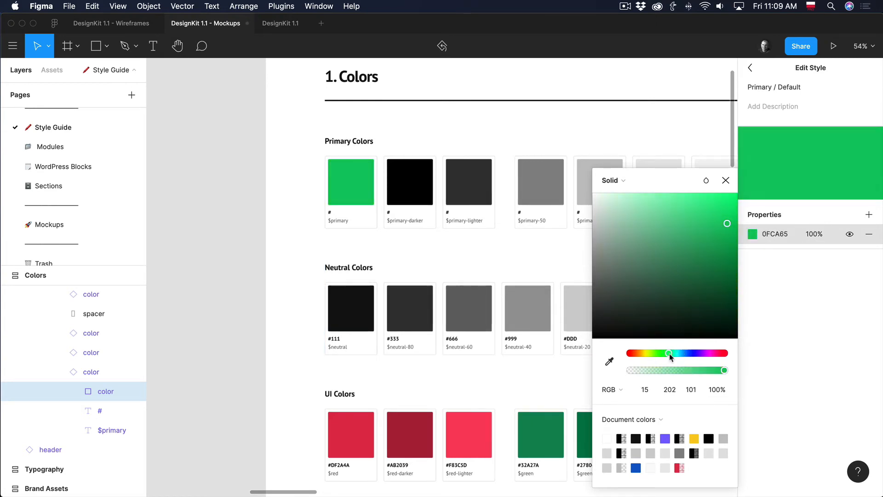
pyautogui.moveTo(719, 228); pyautogui.dragTo(738, 242)
pyautogui.click(194, 171)
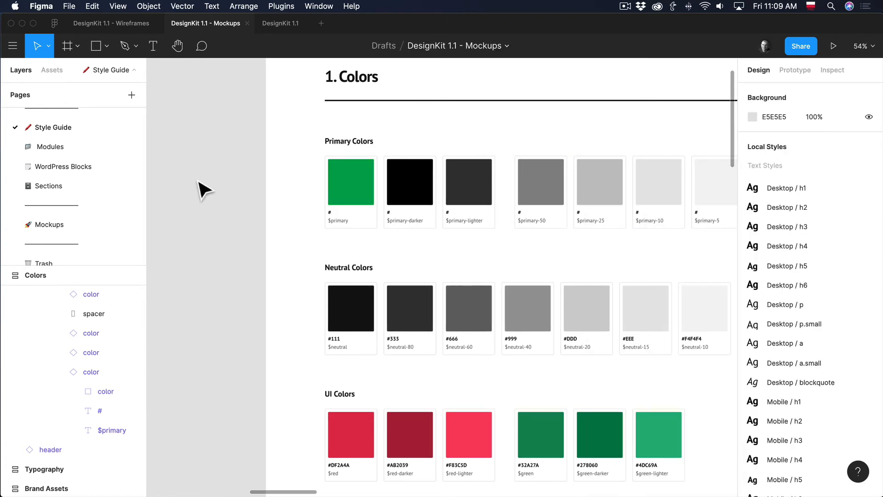
# - Open the Mockups page and examine how the new primary color appears in both Home Page versions
pyautogui.click(61, 225)
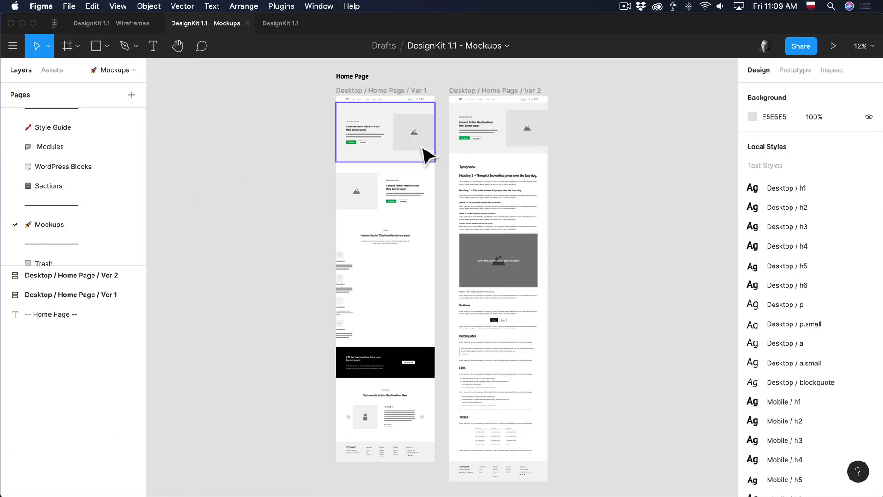
pyautogui.scroll(5, 385, 122)
pyautogui.scroll(2, 378, 117)
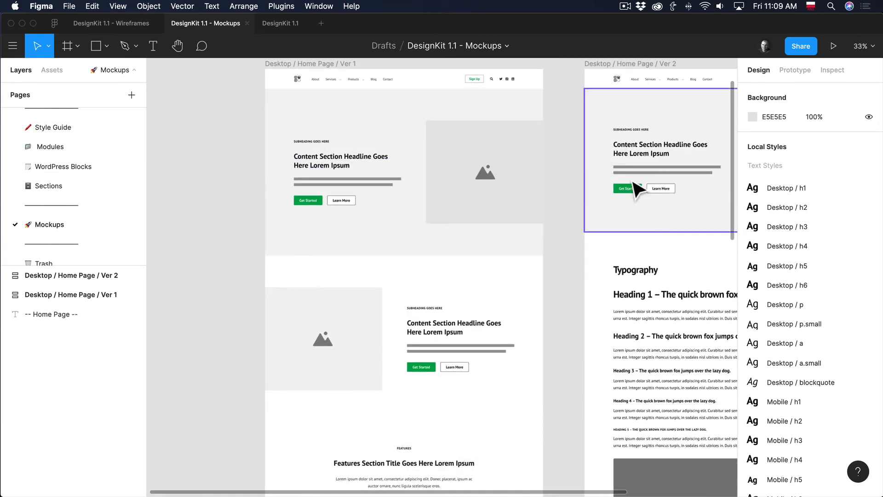
pyautogui.hscroll(5, 633, 211)
# - Open the Sections page and look over the landing page and content sections for the updated primary color
pyautogui.click(48, 186)
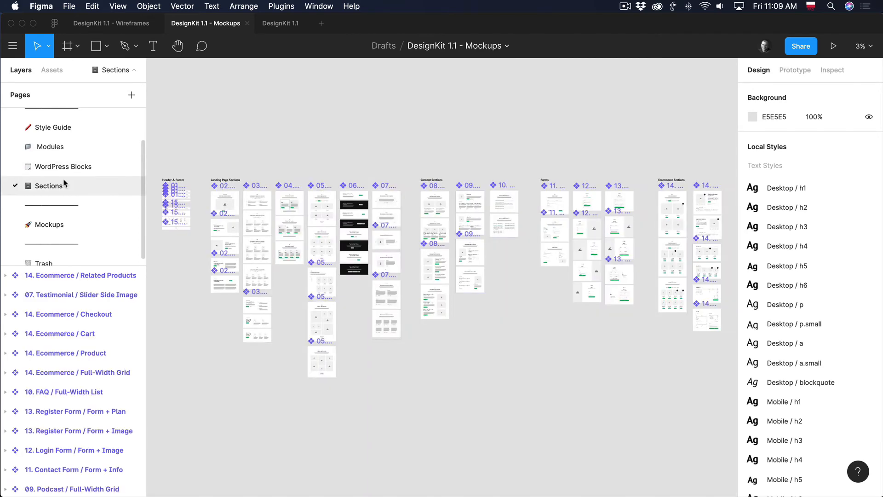
pyautogui.scroll(5, 246, 247)
pyautogui.scroll(5, 239, 241)
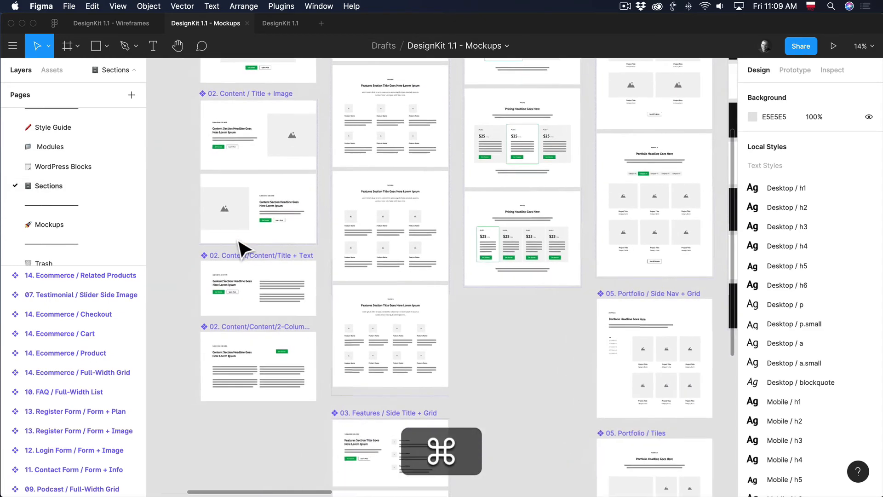
pyautogui.hscroll(10, 243, 249)
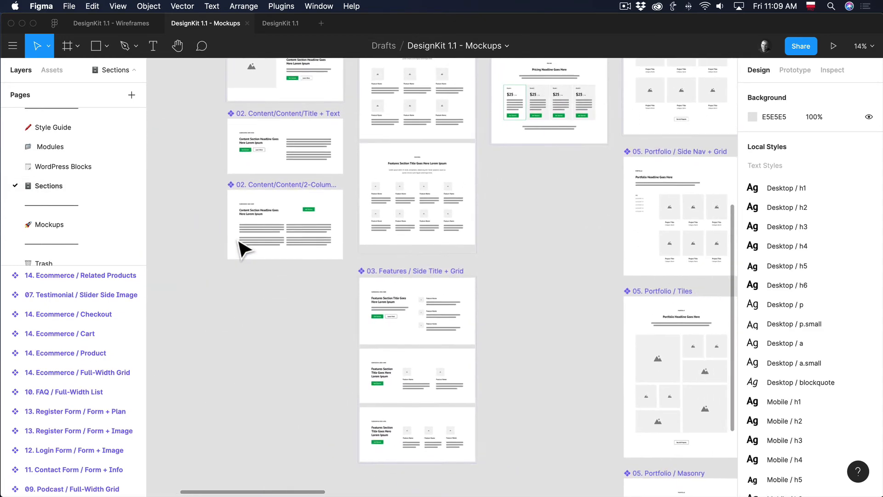
pyautogui.scroll(2, 243, 248)
pyautogui.hscroll(15, 244, 248)
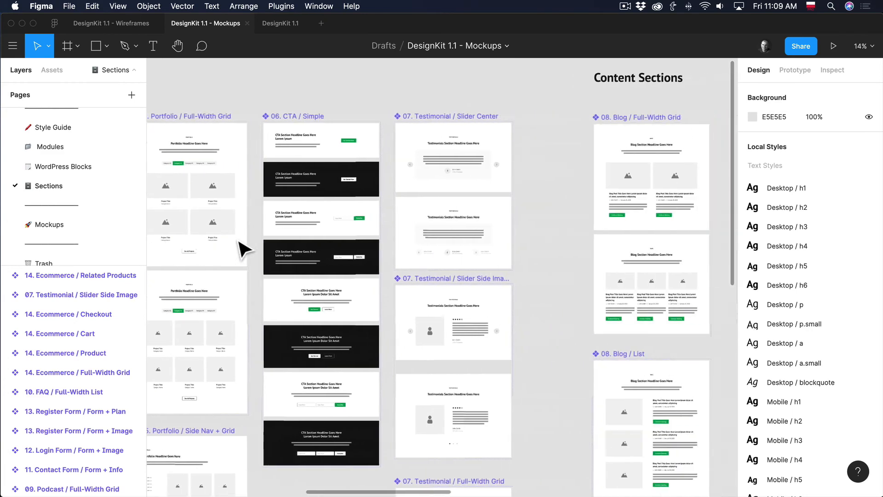
pyautogui.hscroll(-15, 240, 249)
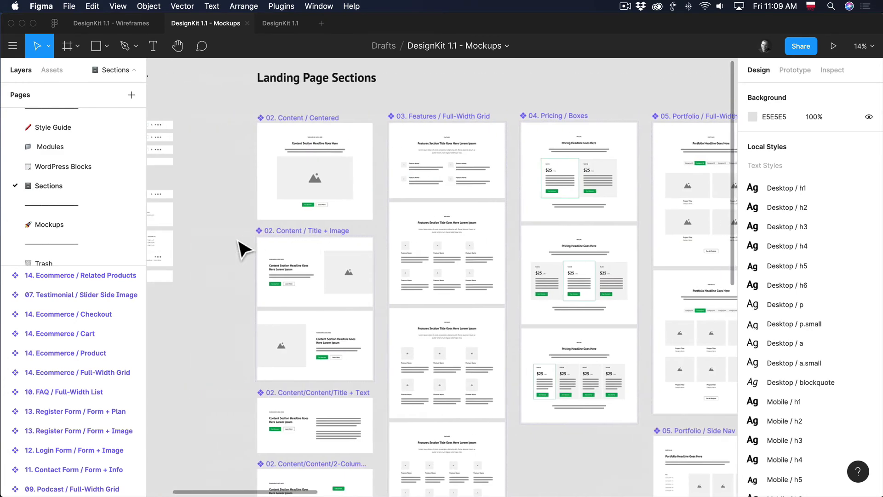
pyautogui.scroll(1, 276, 251)
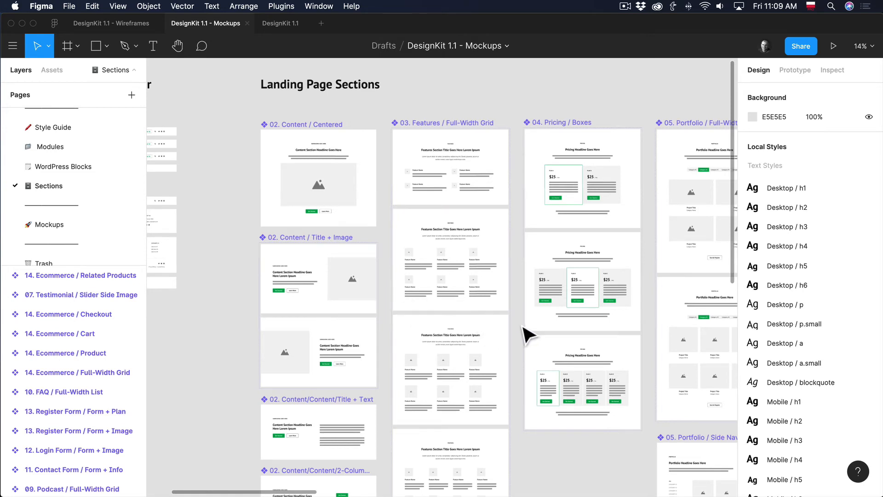
# - Return to the Style Guide page and change the Neutral / Default style of the $neutral swatch to dark navy 1A1C3E
pyautogui.click(83, 131)
pyautogui.hscroll(3, 545, 236)
pyautogui.scroll(-2, 441, 235)
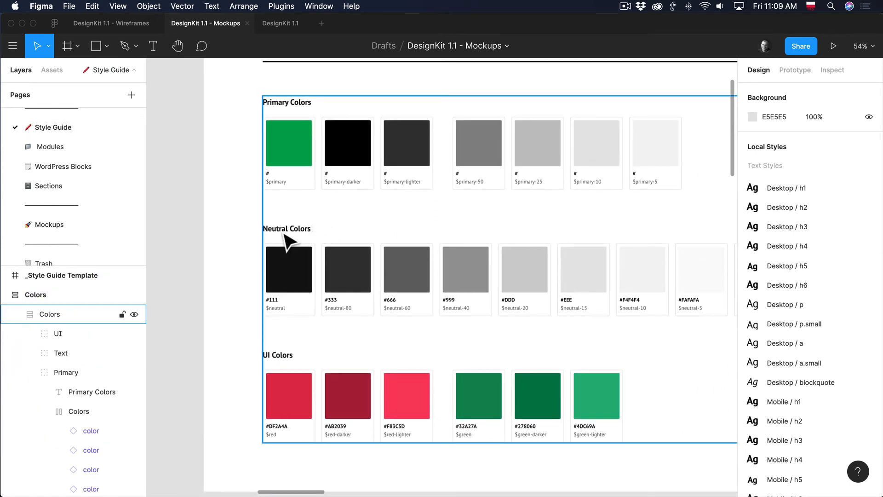
pyautogui.hscroll(2, 315, 247)
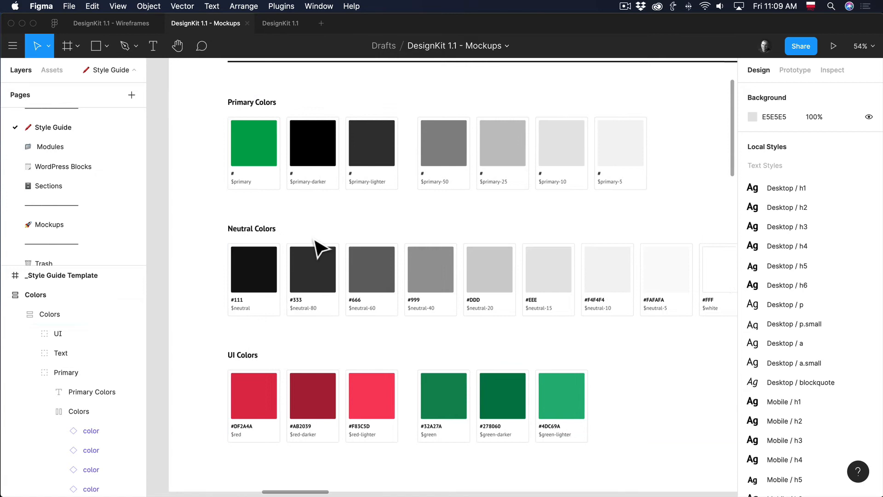
pyautogui.keyDown('super'); pyautogui.click(263, 267); pyautogui.keyUp('super')
pyautogui.click(831, 348)
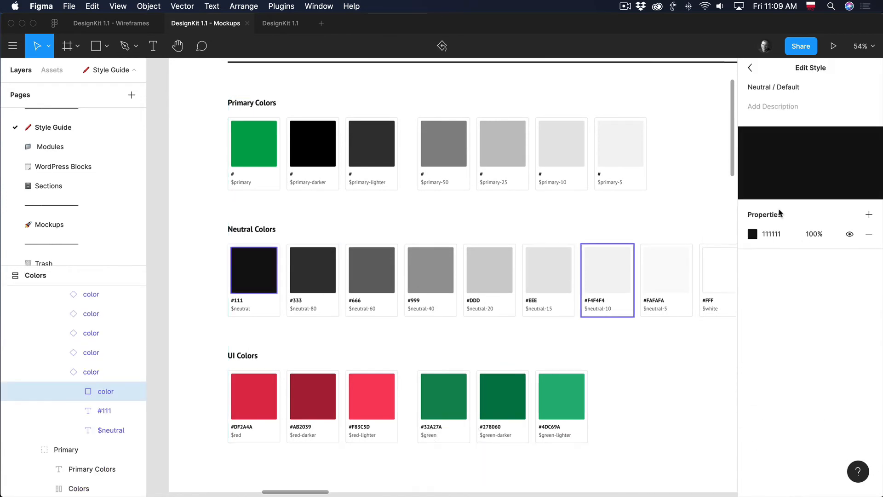
pyautogui.click(752, 233)
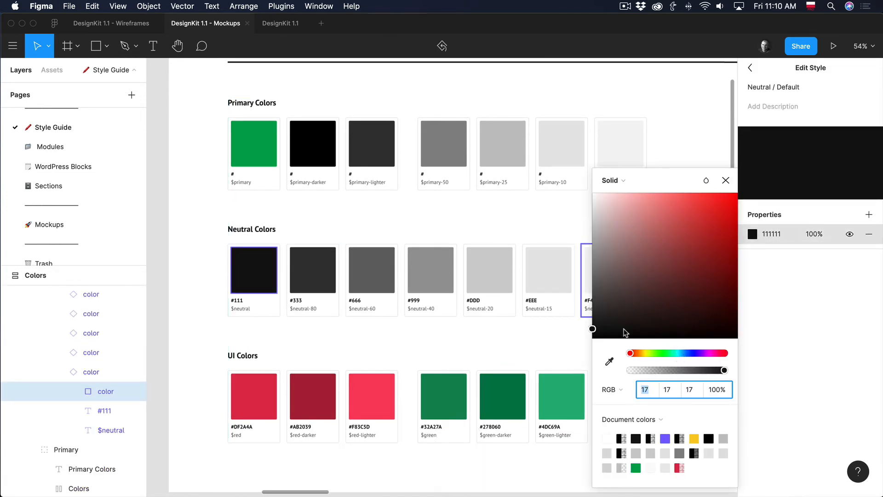
pyautogui.click(694, 353)
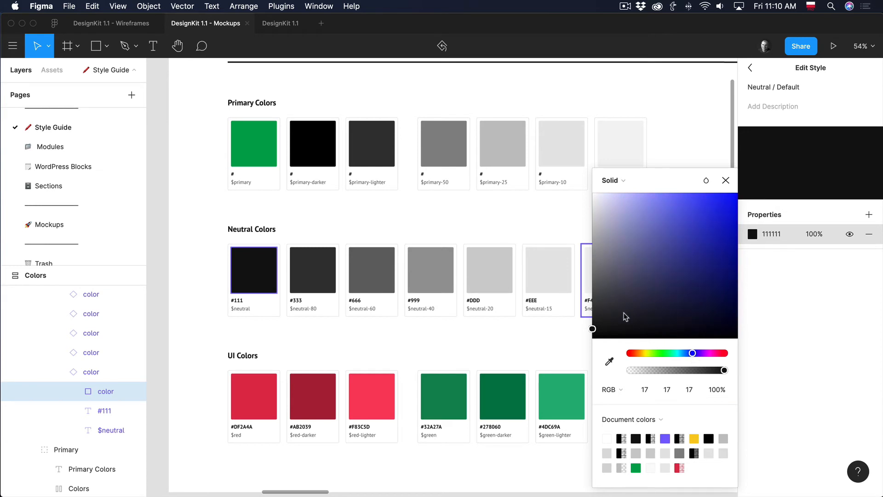
pyautogui.moveTo(626, 316); pyautogui.dragTo(676, 307)
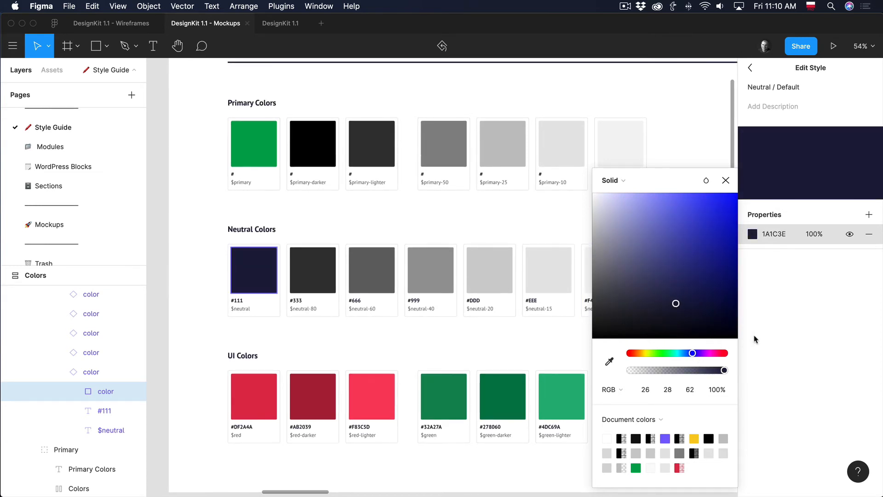
pyautogui.click(770, 294)
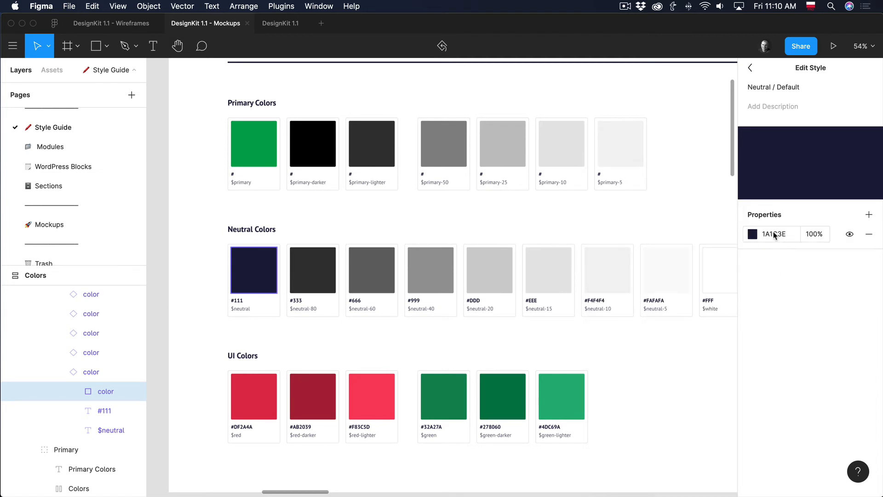
# - Set the Neutral / 80 style by sampling the navy $neutral swatch and lightening it to about 30325E
pyautogui.click(313, 240)
pyautogui.keyDown('super'); pyautogui.click(316, 269); pyautogui.keyUp('super')
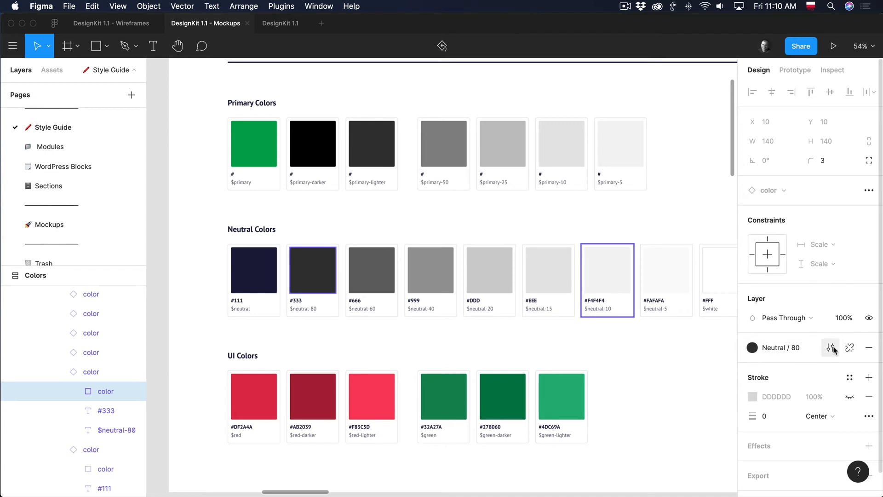
pyautogui.click(829, 349)
pyautogui.click(753, 235)
pyautogui.hotkey('ctrl', 'c')
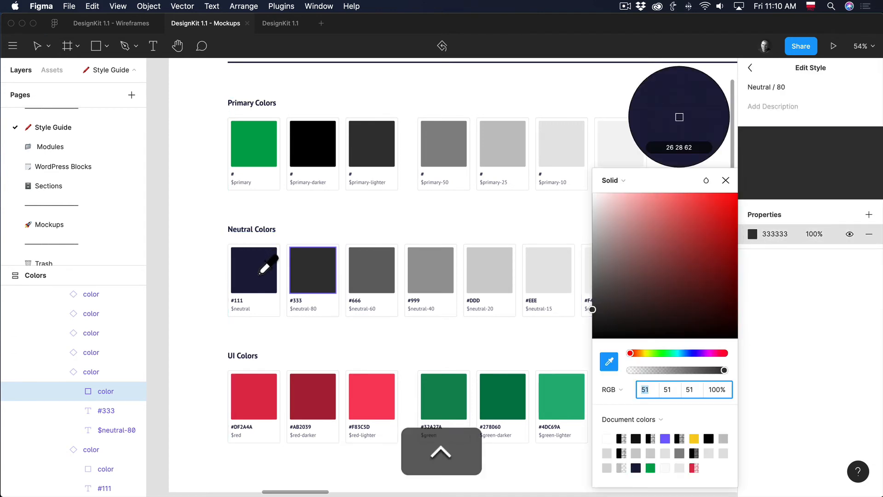
pyautogui.click(267, 261)
pyautogui.moveTo(671, 295); pyautogui.dragTo(662, 289)
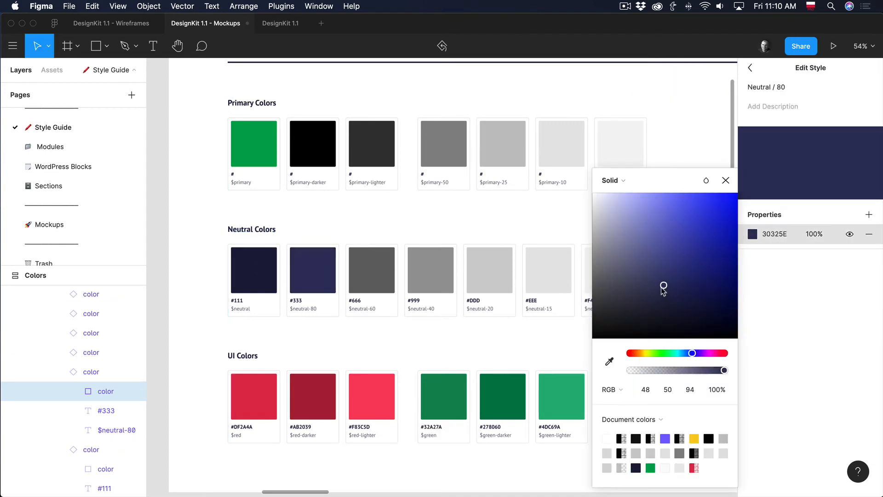
pyautogui.press('Escape')
pyautogui.click(250, 209)
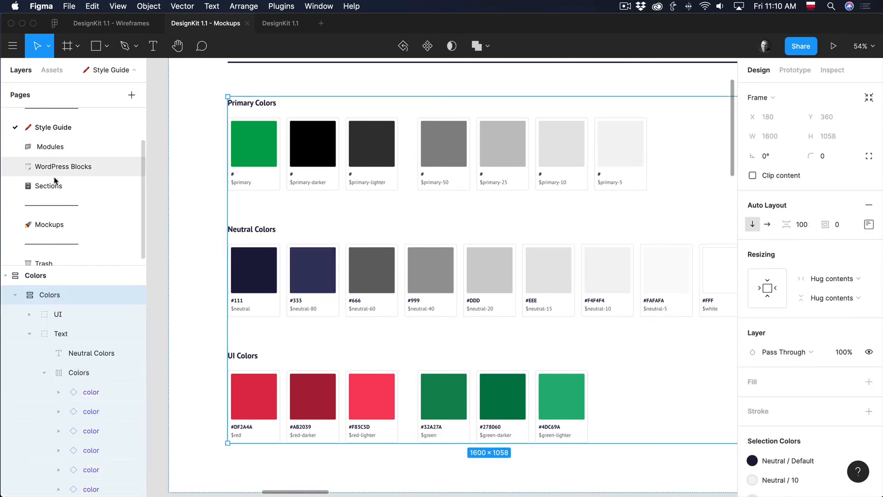
# - On the Mockups page, select the first content section's headline in Ver 1 and open the color styles list for its fill
pyautogui.click(53, 224)
pyautogui.hscroll(3, 430, 247)
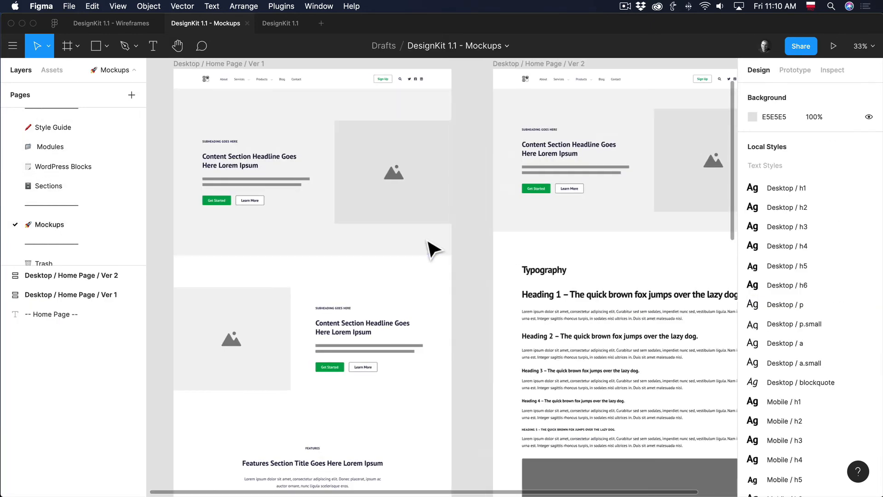
pyautogui.scroll(5, 436, 244)
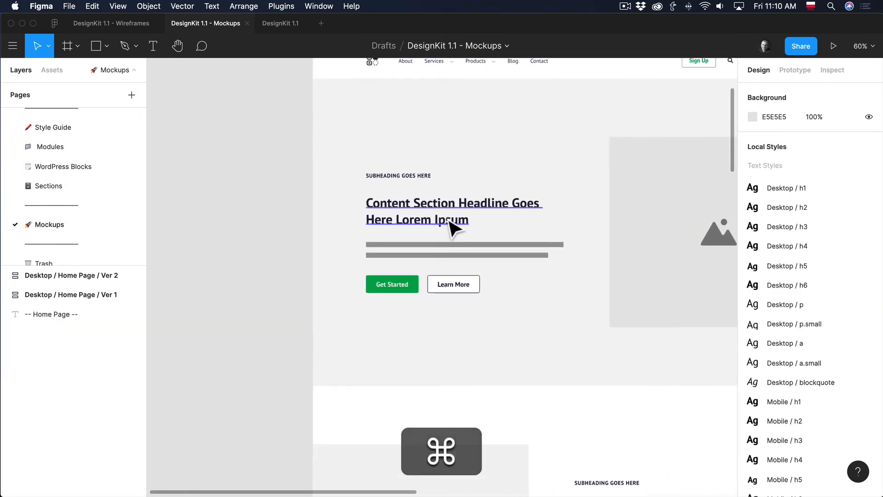
pyautogui.keyDown('super'); pyautogui.click(453, 225); pyautogui.keyUp('super')
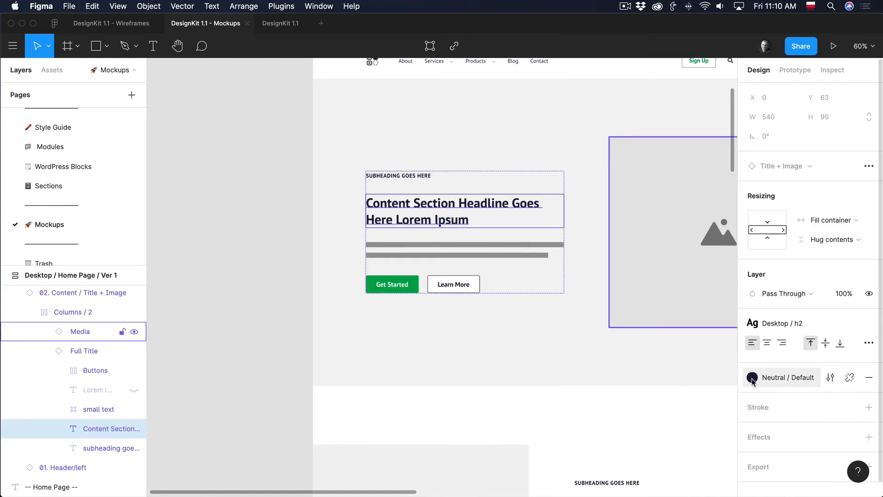
pyautogui.hscroll(4, 529, 373)
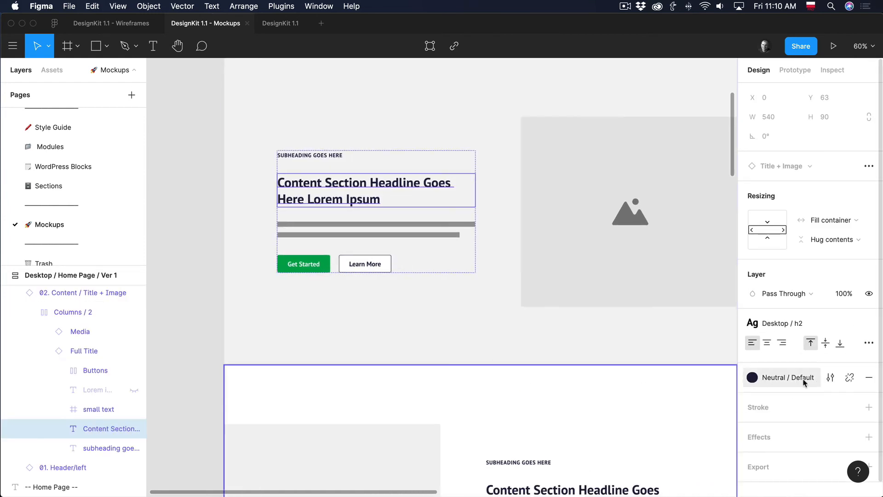
pyautogui.scroll(-1, 805, 383)
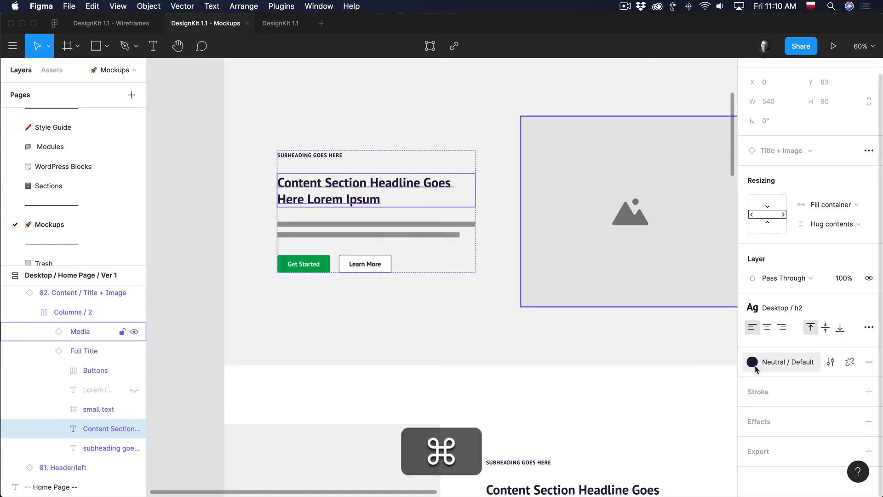
pyautogui.scroll(1, 783, 362)
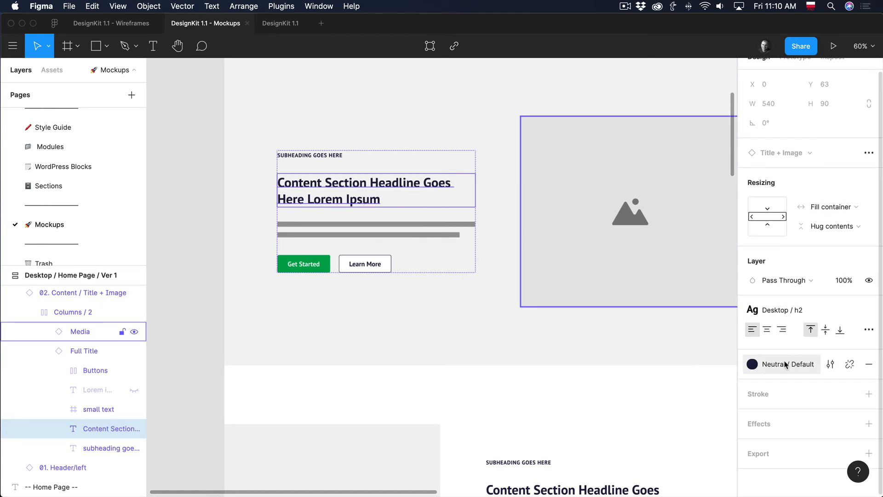
pyautogui.click(784, 366)
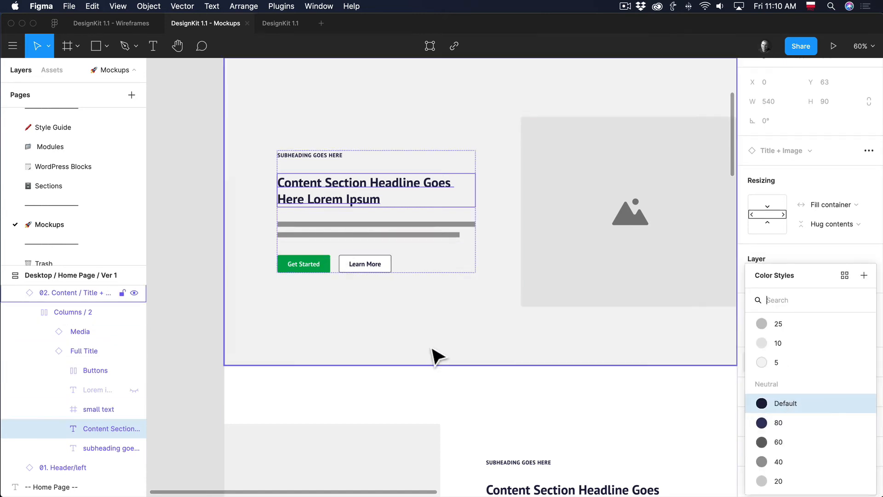
# - Leave the color styles list and look over the content and features sections further down the Ver 1 home page mockup
pyautogui.click(496, 413)
pyautogui.scroll(-3, 493, 372)
pyautogui.scroll(-10, 494, 375)
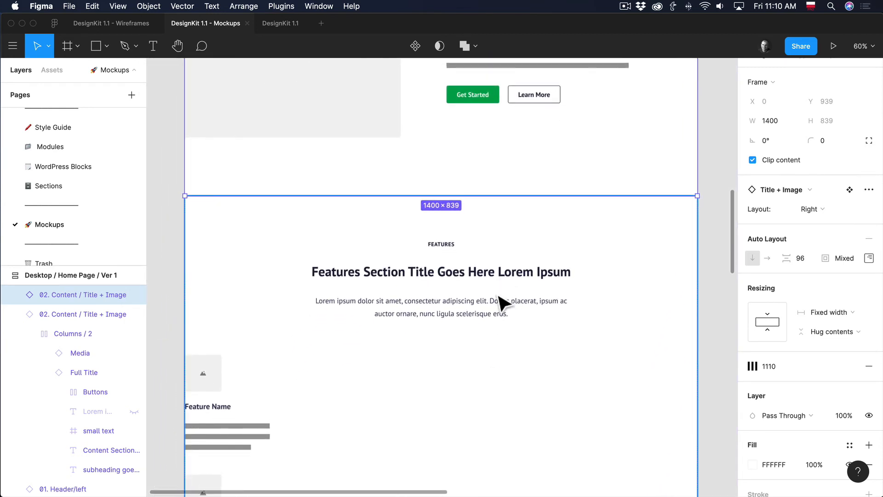
pyautogui.click(716, 264)
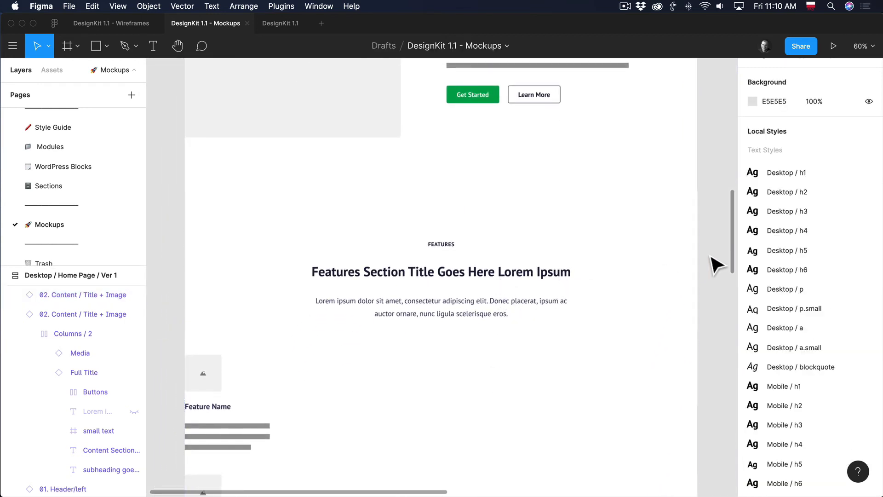
# - Open the Style Guide page and look over the Colors, Typography and Brand Assets frames for the updated colors
pyautogui.click(59, 129)
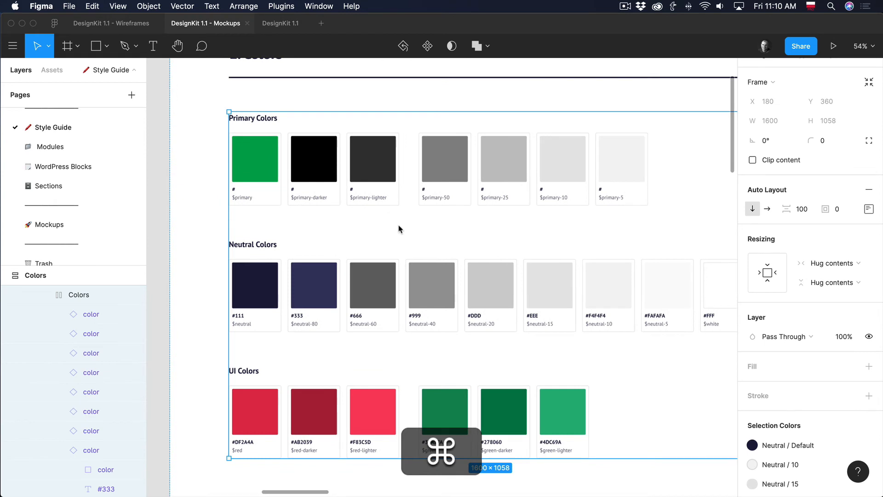
pyautogui.scroll(-5, 398, 228)
pyautogui.hscroll(6, 398, 228)
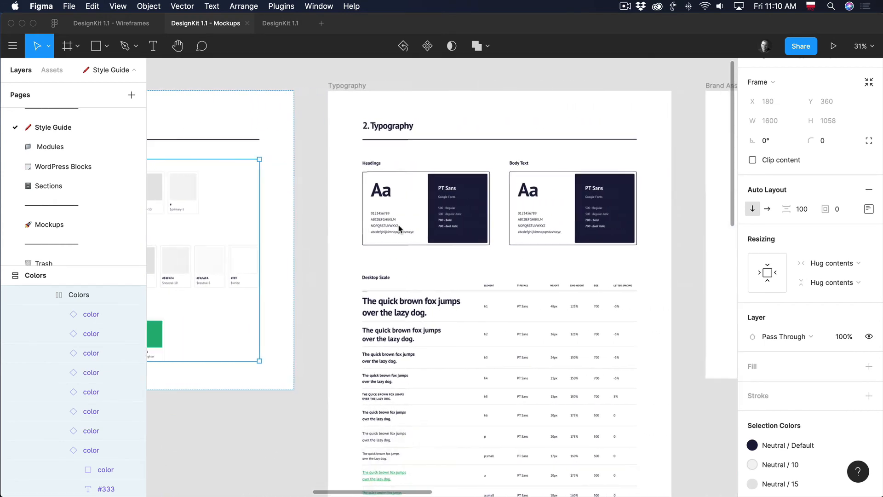
pyautogui.hscroll(5, 399, 228)
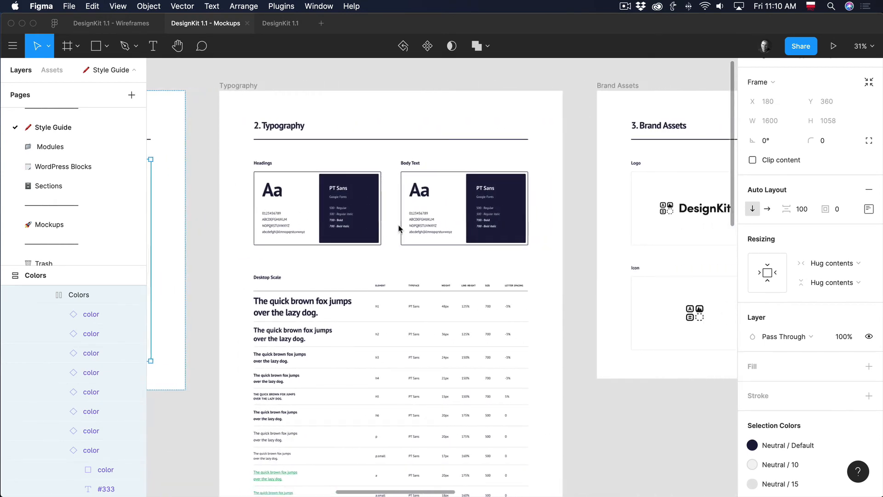
pyautogui.hscroll(-12, 399, 228)
pyautogui.hscroll(-1, 399, 229)
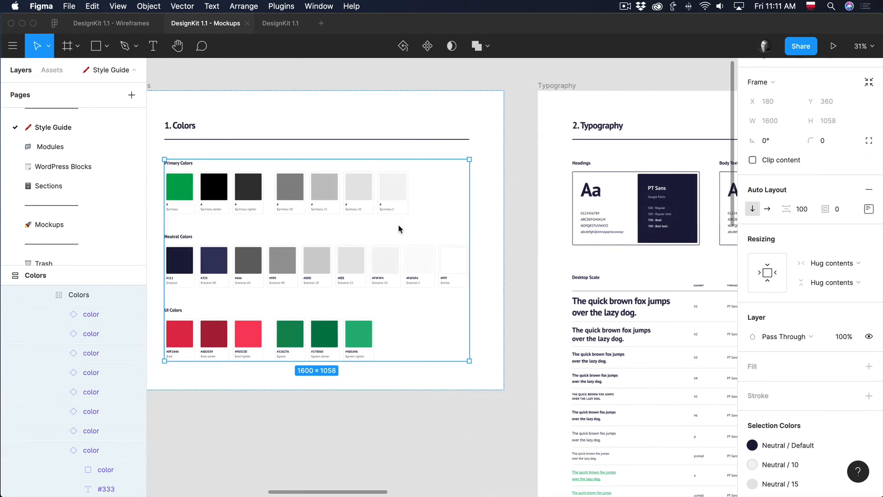
pyautogui.hscroll(1, 268, 260)
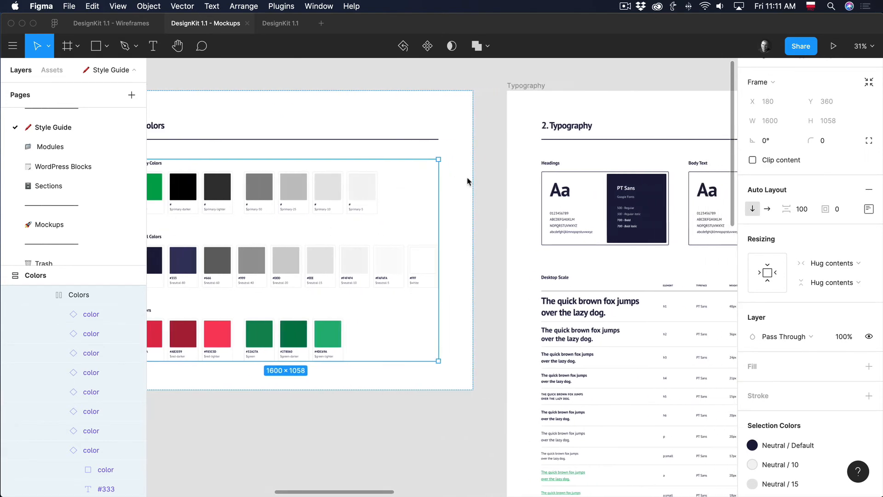
pyautogui.scroll(-2, 468, 179)
pyautogui.hscroll(10, 552, 164)
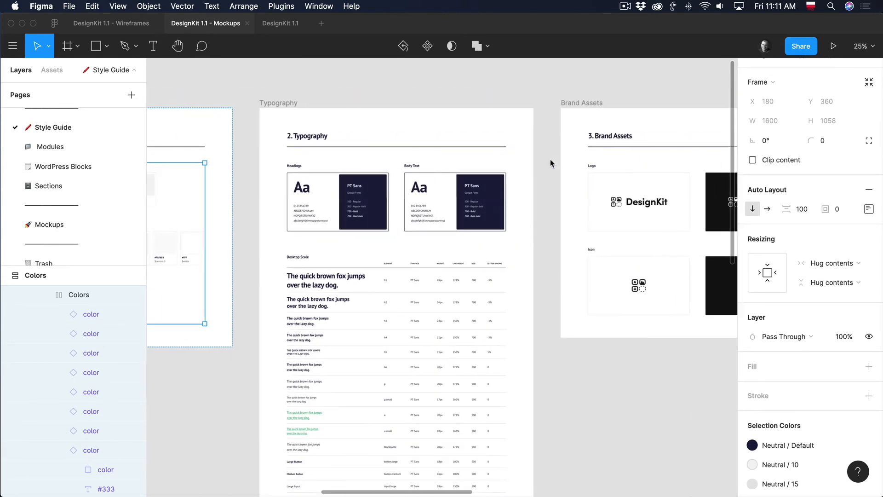
pyautogui.hscroll(-10, 255, 185)
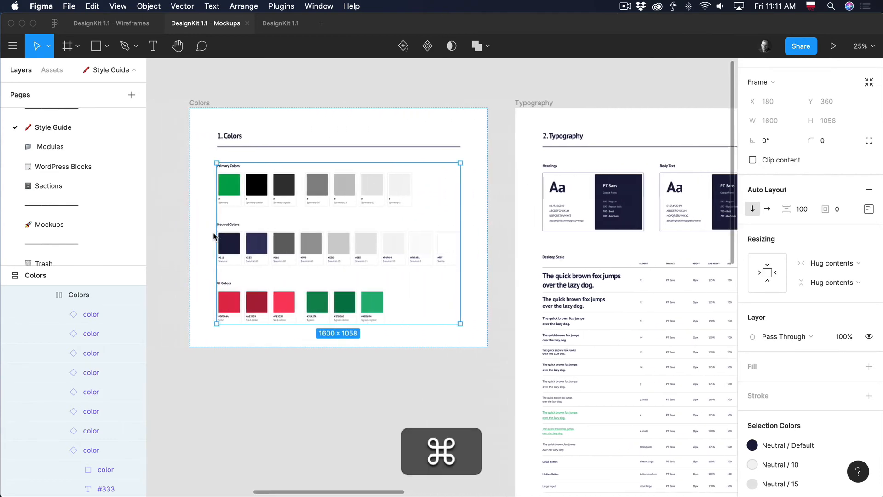
pyautogui.scroll(2, 213, 236)
pyautogui.scroll(2, 236, 251)
pyautogui.hscroll(15, 235, 248)
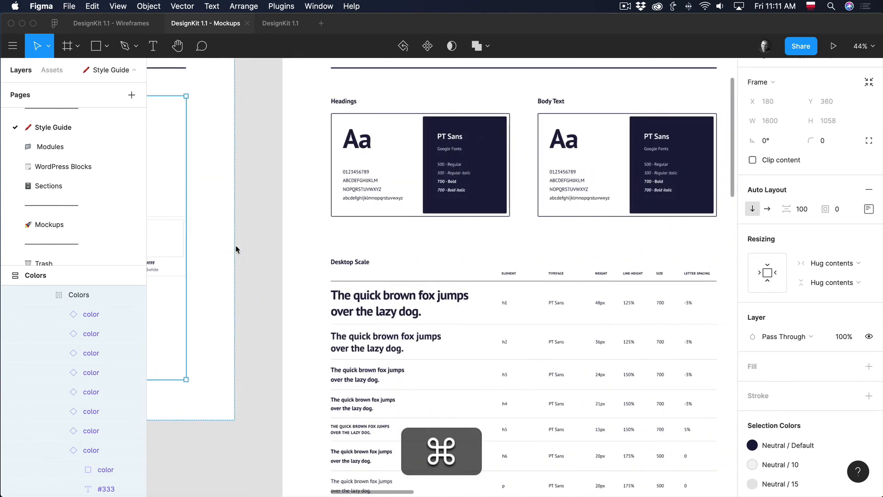
pyautogui.scroll(3, 235, 249)
pyautogui.scroll(2, 236, 249)
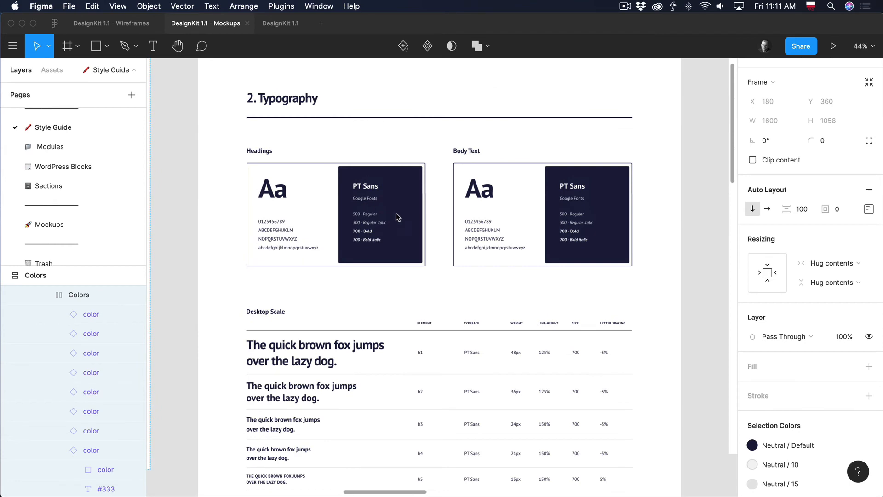
# - Inspect the fill style of the dark boxes on the Headings and Body Text typeface cards and compare the Brand Assets frame
pyautogui.keyDown('super'); pyautogui.click(410, 191); pyautogui.keyUp('super')
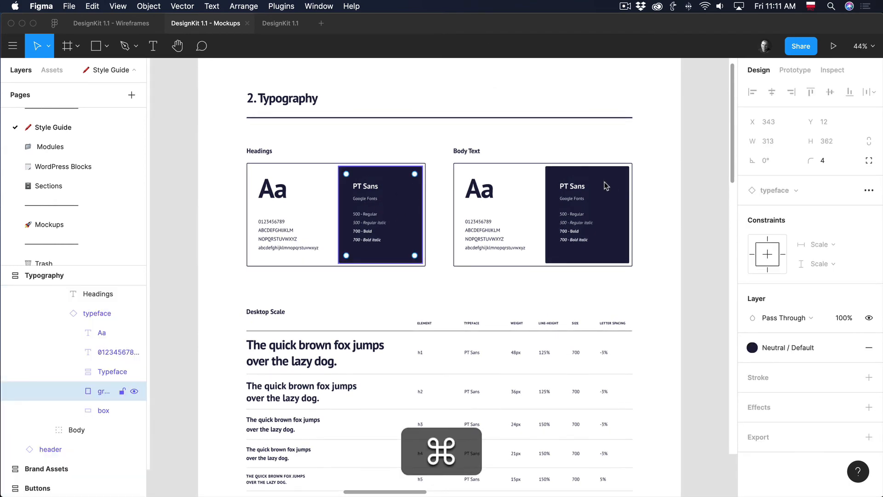
pyautogui.keyDown('super'); pyautogui.click(604, 182); pyautogui.keyUp('super')
pyautogui.keyDown('super'); pyautogui.scroll(-6, 665, 150); pyautogui.keyUp('super')
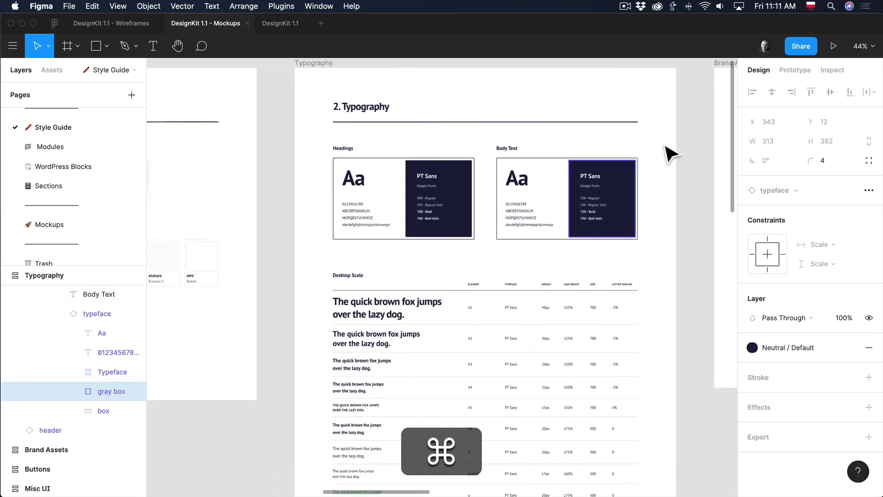
pyautogui.hscroll(5, 670, 151)
pyautogui.hscroll(-4, 671, 151)
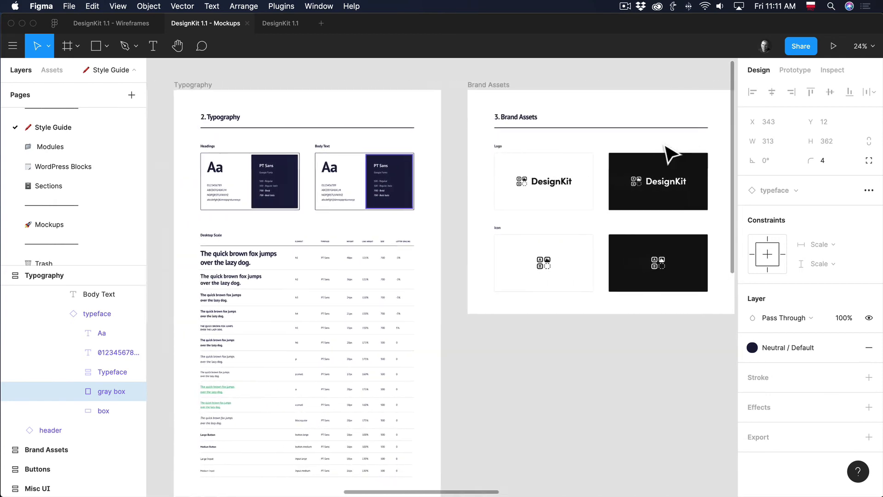
pyautogui.scroll(-1, 598, 166)
# - Review the text styles in the Desktop Scale and Mobile Scale tables of the Typography frame
pyautogui.keyDown('super'); pyautogui.scroll(5, 363, 218); pyautogui.keyUp('super')
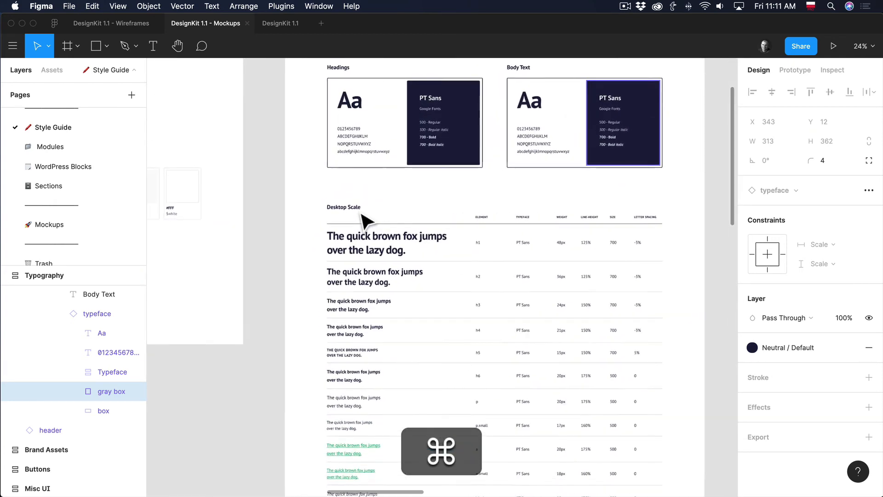
pyautogui.hscroll(2, 366, 220)
pyautogui.scroll(-2, 366, 220)
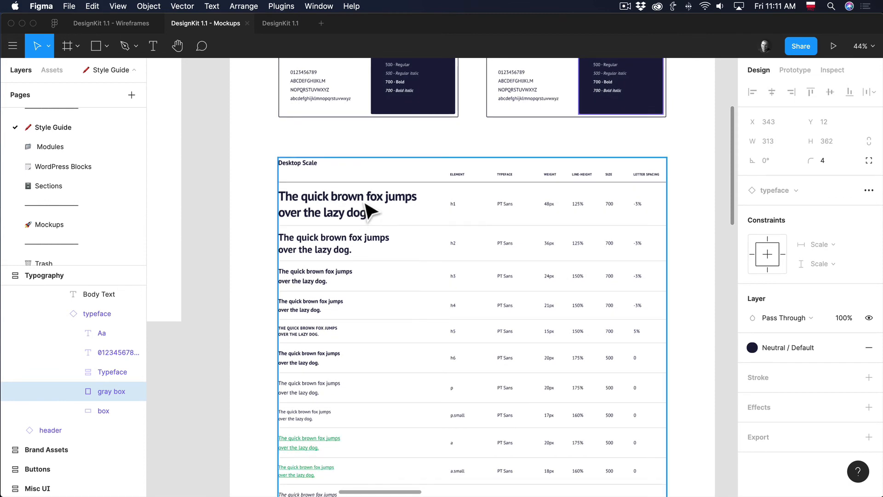
pyautogui.scroll(-5, 453, 230)
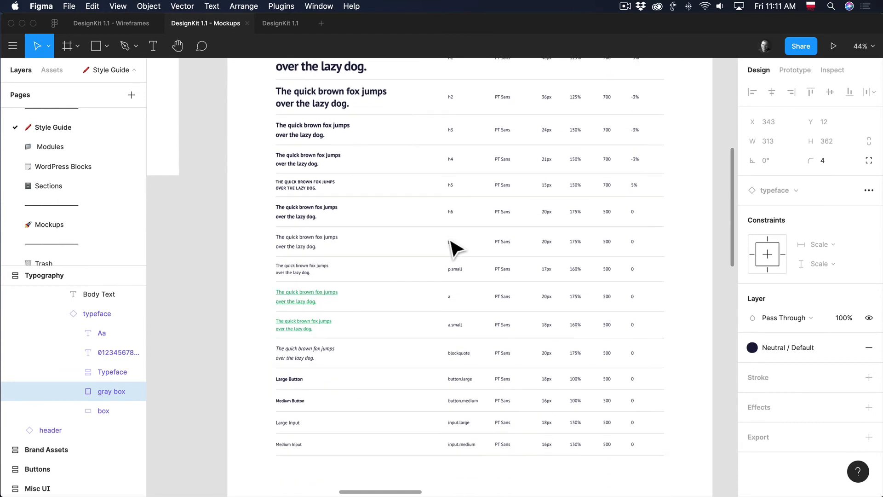
pyautogui.scroll(-9, 455, 249)
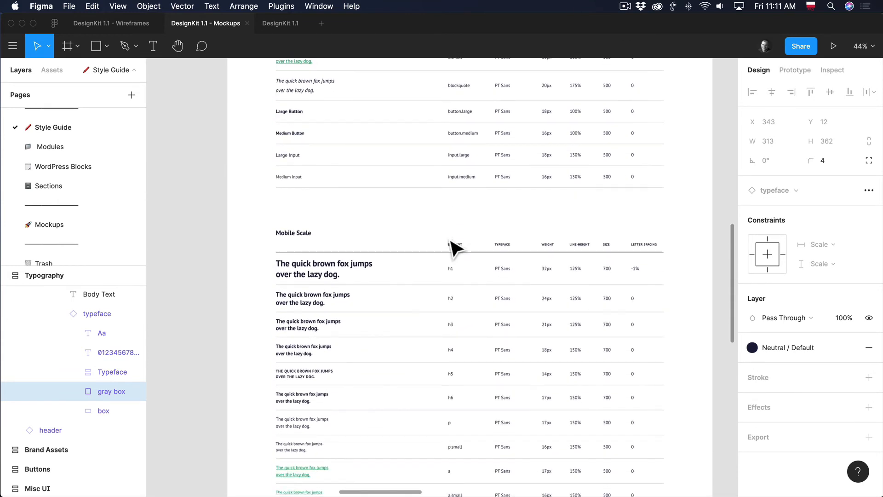
pyautogui.scroll(-3, 456, 249)
pyautogui.scroll(15, 456, 249)
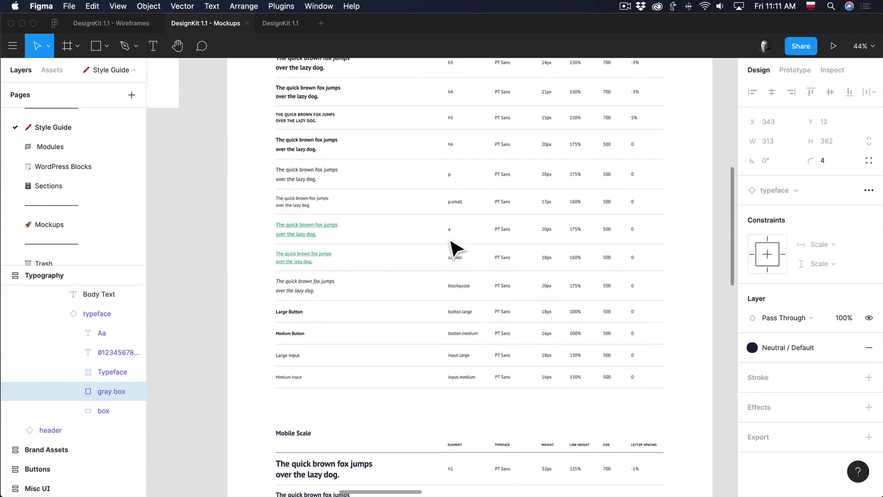
pyautogui.scroll(2, 404, 184)
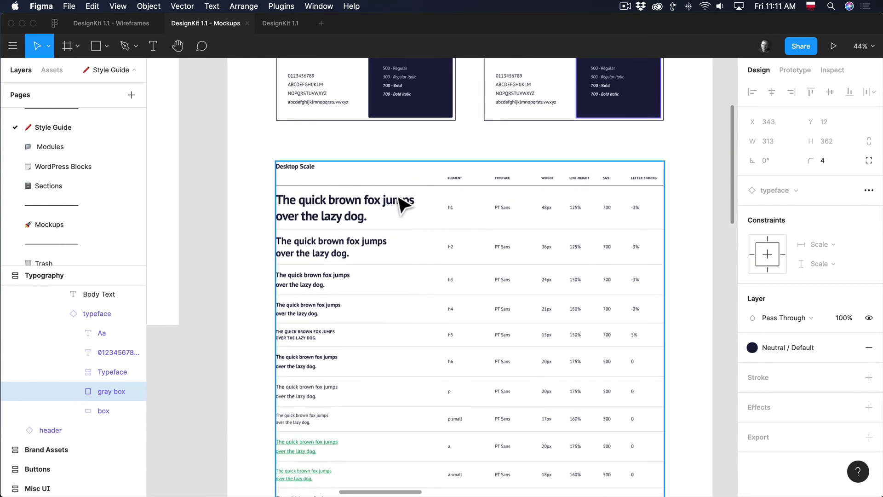
# - Change the font of the Desktop / h1 text style to Merriweather, using the h1 sample in the Desktop Scale table
pyautogui.press('super')
pyautogui.keyDown('super'); pyautogui.click(396, 210); pyautogui.keyUp('super')
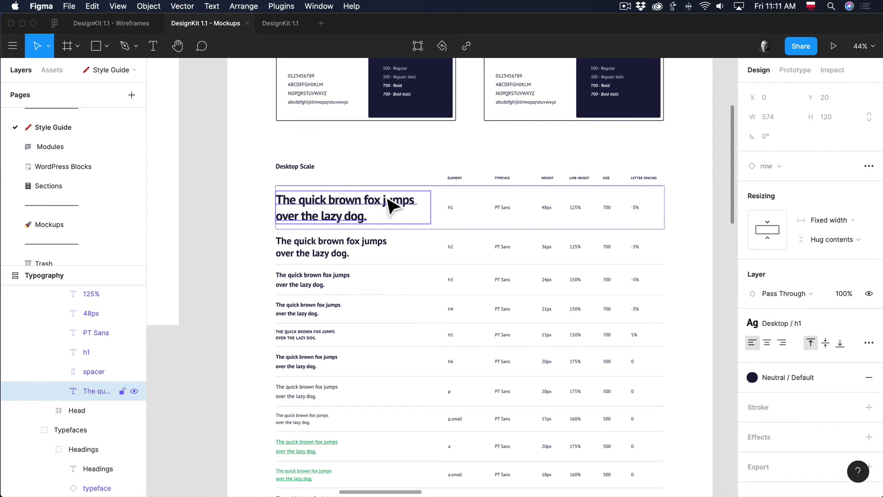
pyautogui.moveTo(853, 324)
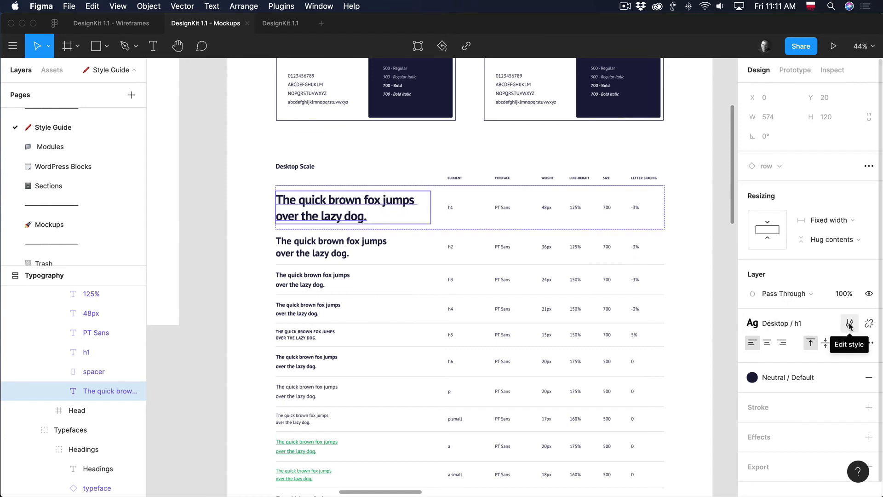
pyautogui.click(850, 324)
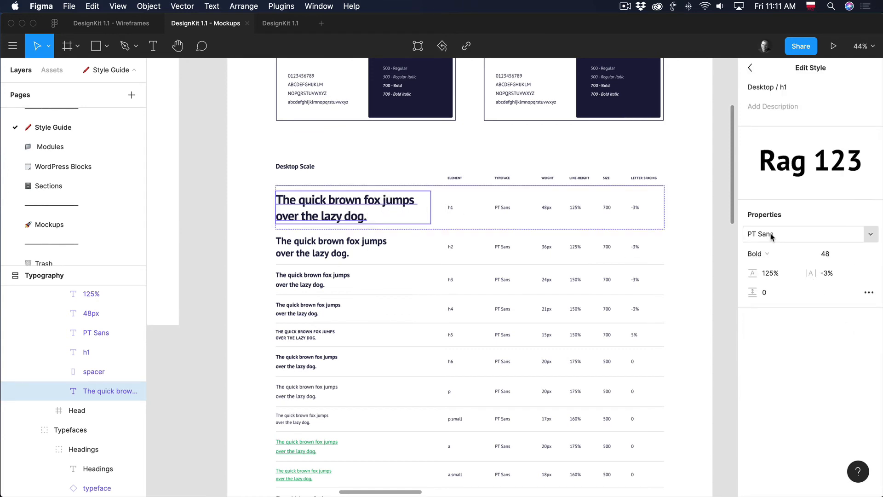
pyautogui.click(871, 236)
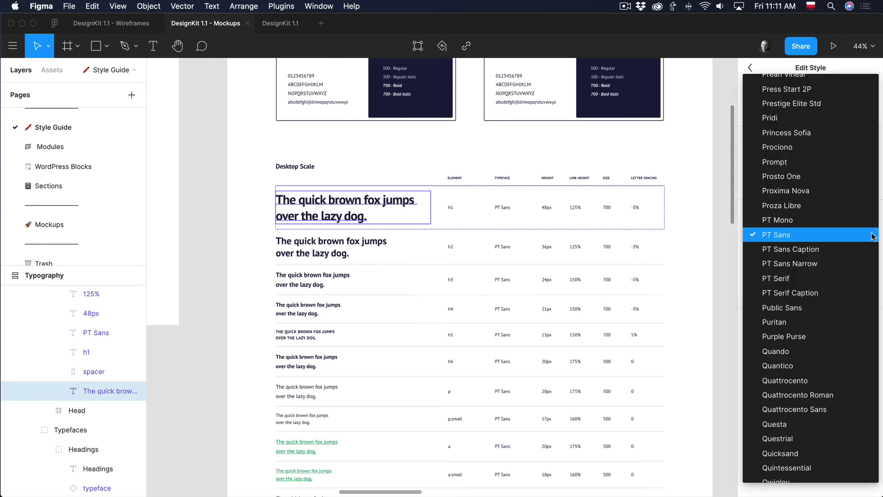
pyautogui.click(872, 236)
pyautogui.click(807, 237)
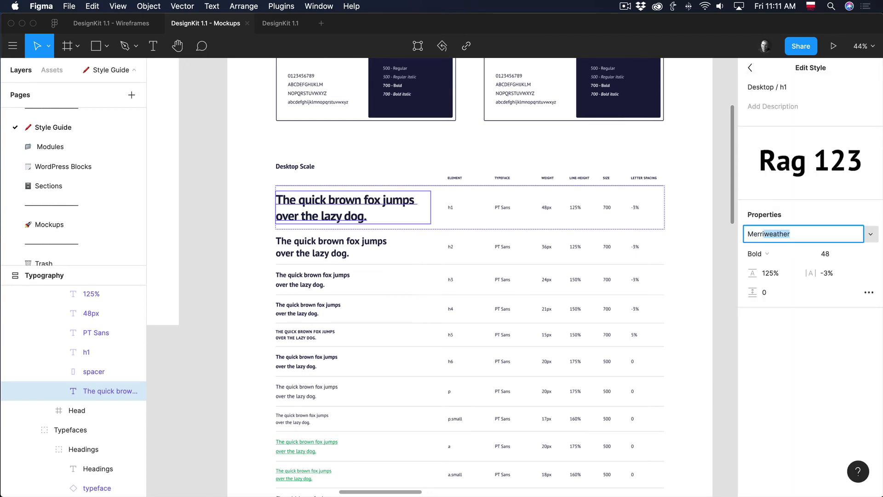
pyautogui.press('Return')
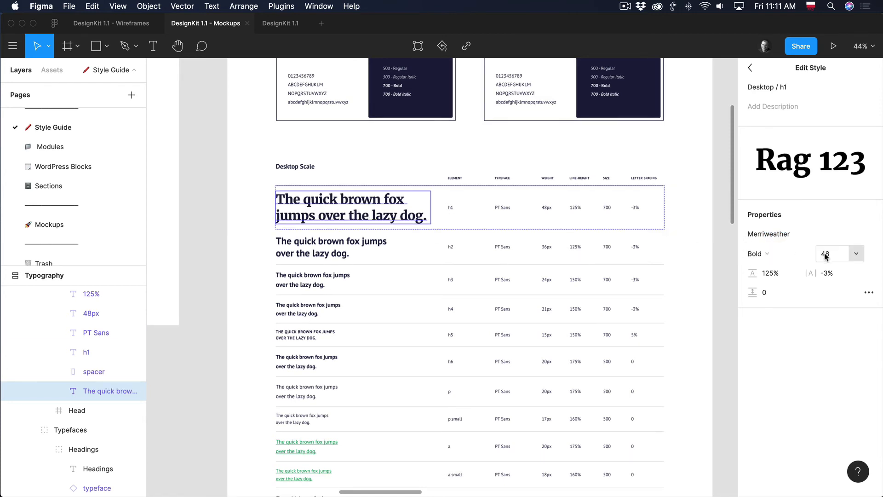
# - Set the Desktop / h1 style's font size to 57 and its line height to 140%
pyautogui.press('alt')
pyautogui.moveTo(825, 256); pyautogui.dragTo(837, 253)
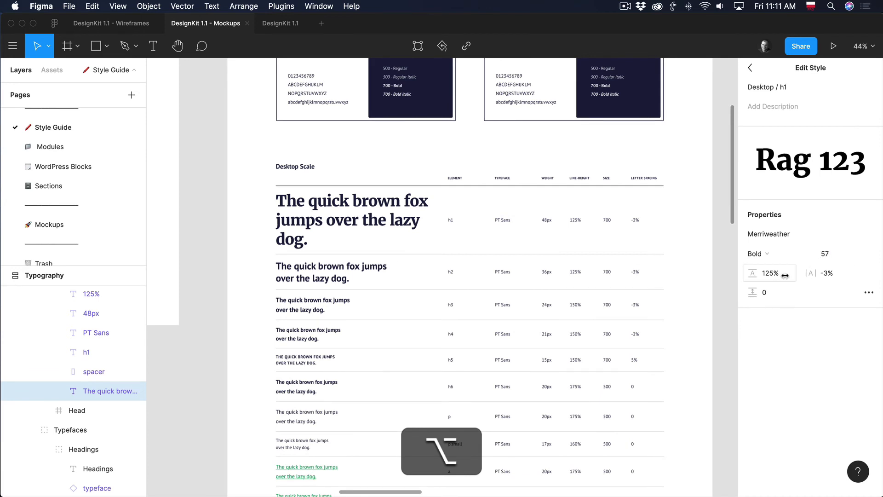
pyautogui.moveTo(768, 275)
pyautogui.mouseDown()
pyautogui.moveTo(805, 271)
pyautogui.moveTo(782, 272)
pyautogui.mouseUp()
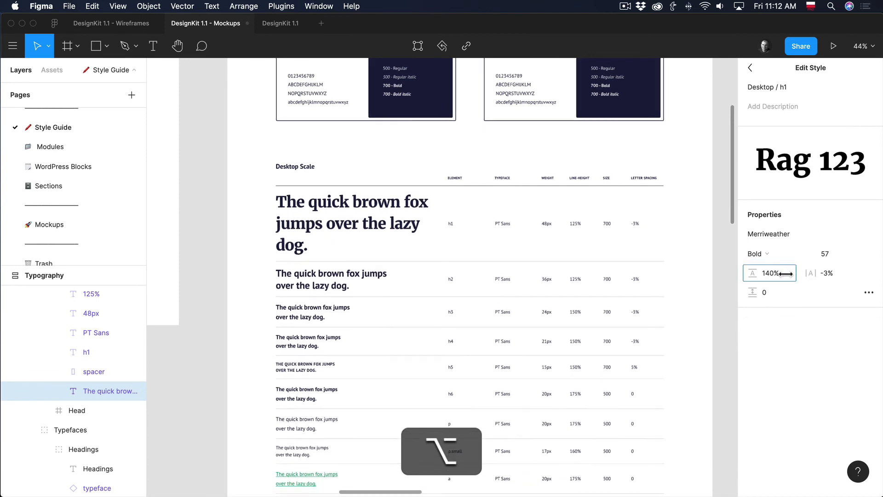
pyautogui.scroll(2, 458, 223)
pyautogui.scroll(-3, 459, 227)
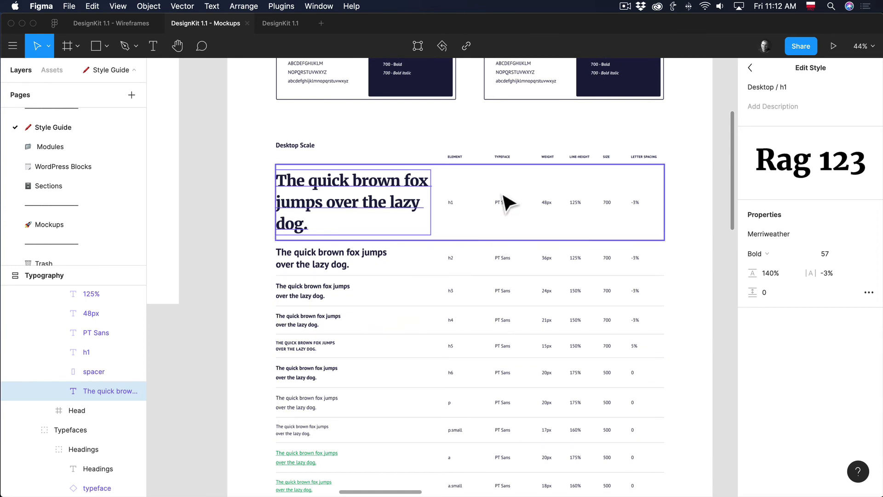
# - Reduce the Desktop / h1 style's font size to 52 and deselect the sample
pyautogui.press('alt')
pyautogui.moveTo(828, 256); pyautogui.dragTo(825, 256)
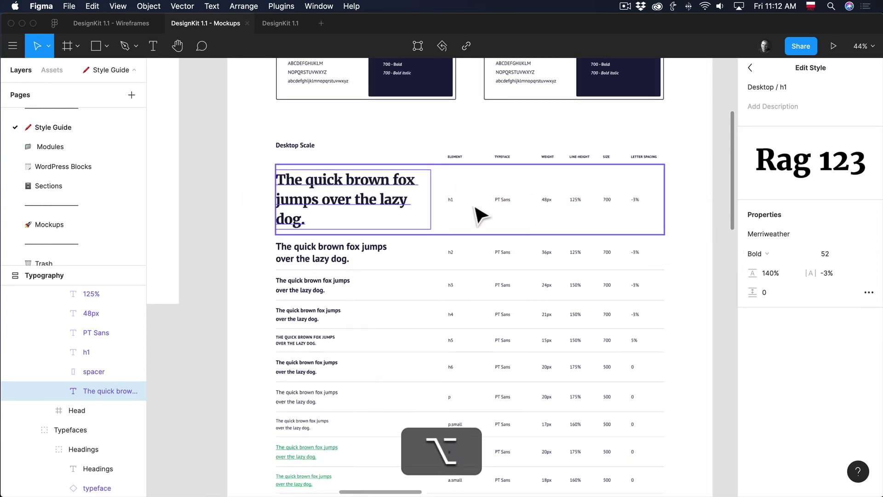
pyautogui.scroll(2, 388, 193)
pyautogui.click(233, 207)
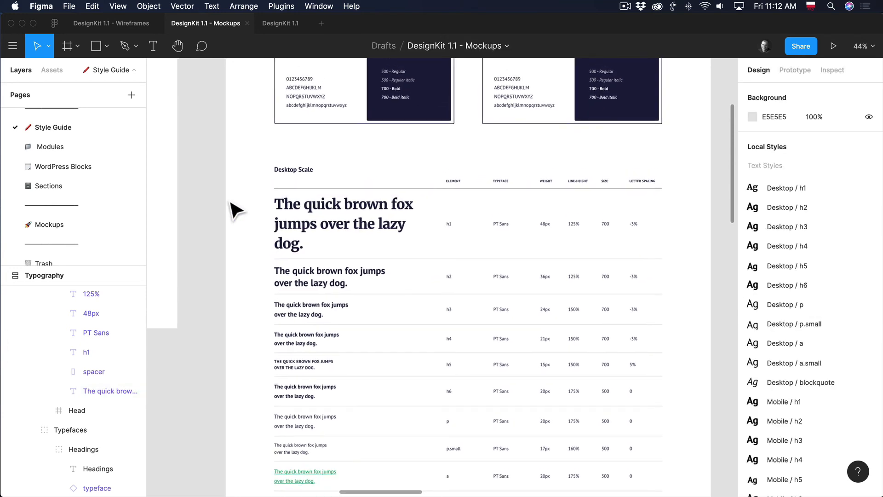
# - Change the Desktop / h2 text style's font to Merriweather and increase its line height, using the h2 sample
pyautogui.keyDown('super'); pyautogui.click(345, 280); pyautogui.keyUp('super')
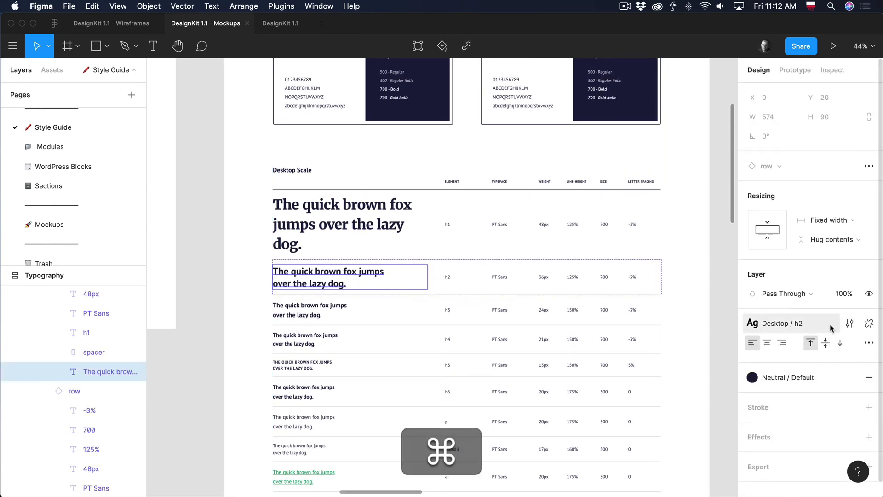
pyautogui.click(851, 325)
pyautogui.click(766, 234)
pyautogui.write('e')
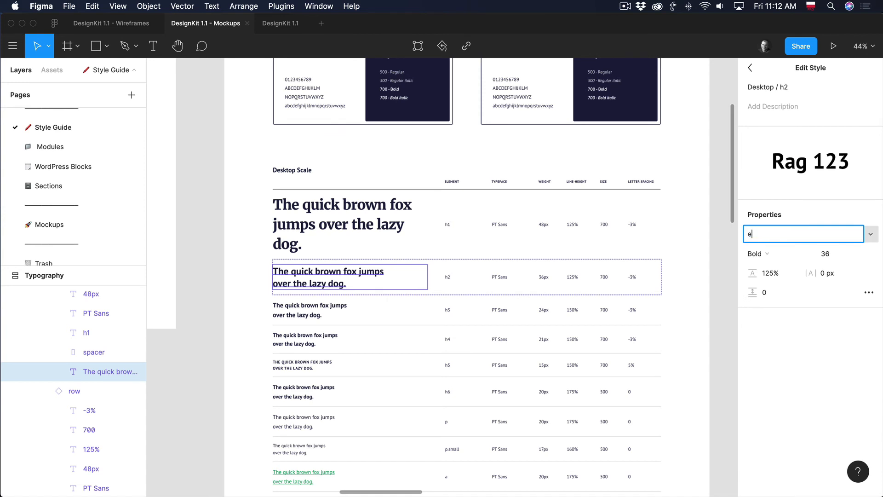
pyautogui.press('BackSpace')
pyautogui.write('E')
pyautogui.press('Return')
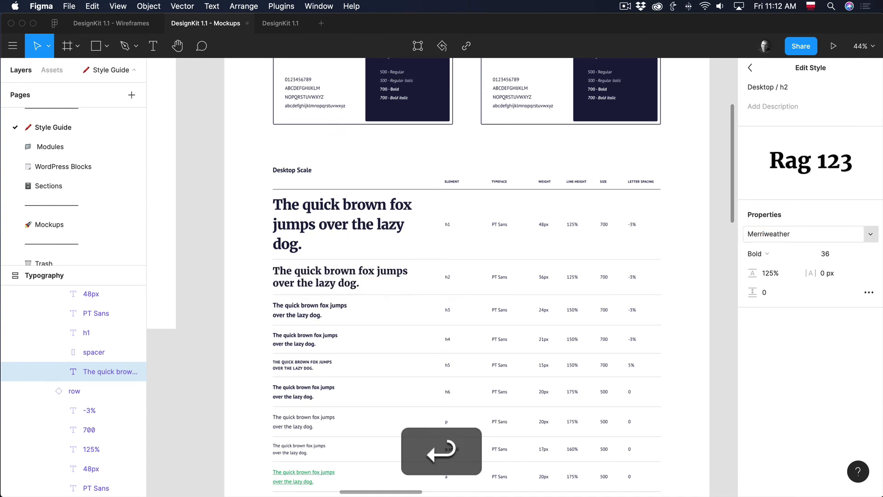
pyautogui.moveTo(776, 273); pyautogui.dragTo(799, 271)
pyautogui.doubleClick(765, 277)
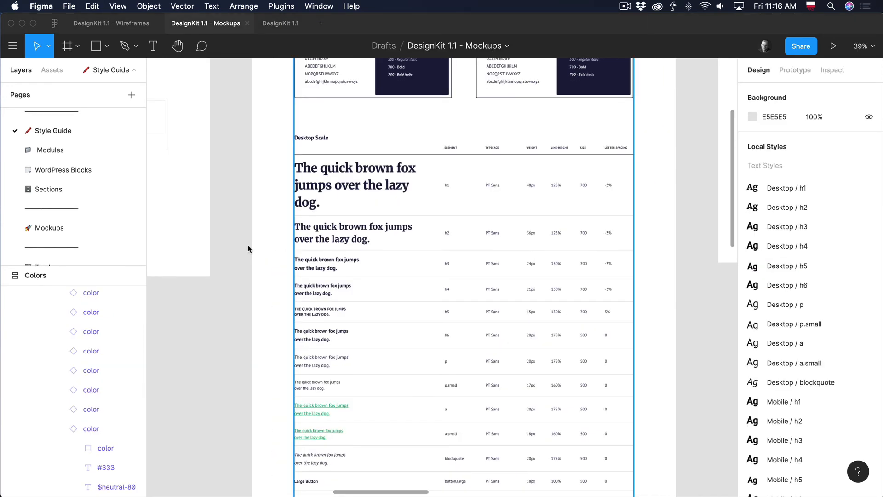
# - Check how the new heading styles carry through to the home page and typography designs on the Mockups page
pyautogui.click(76, 232)
pyautogui.scroll(3, 373, 260)
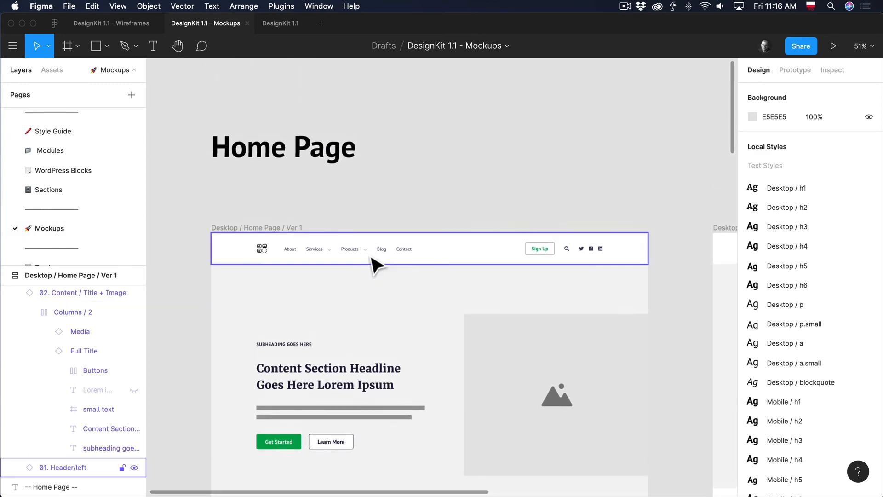
pyautogui.scroll(-3, 373, 260)
pyautogui.scroll(-5, 381, 284)
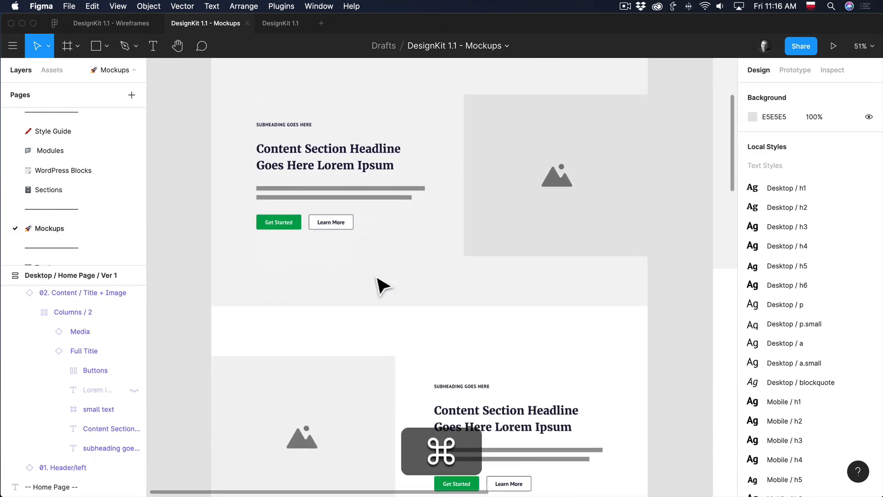
pyautogui.scroll(-5, 380, 284)
pyautogui.hscroll(3, 381, 282)
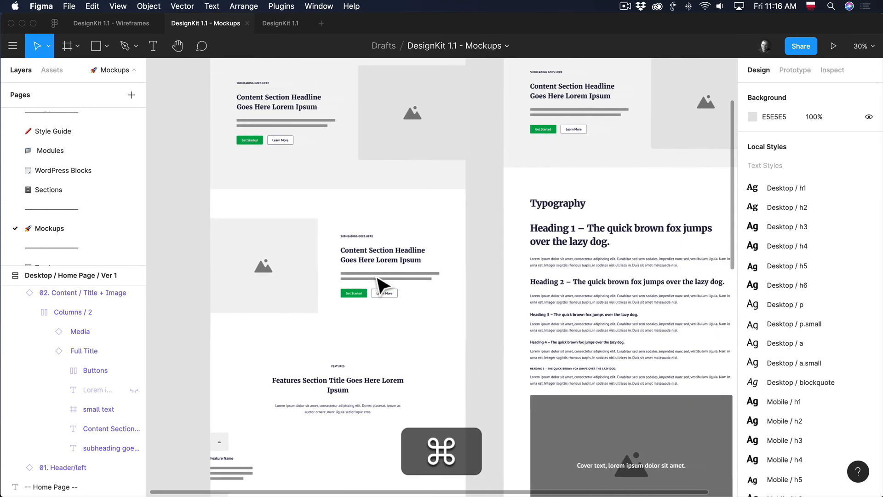
pyautogui.scroll(-5, 454, 329)
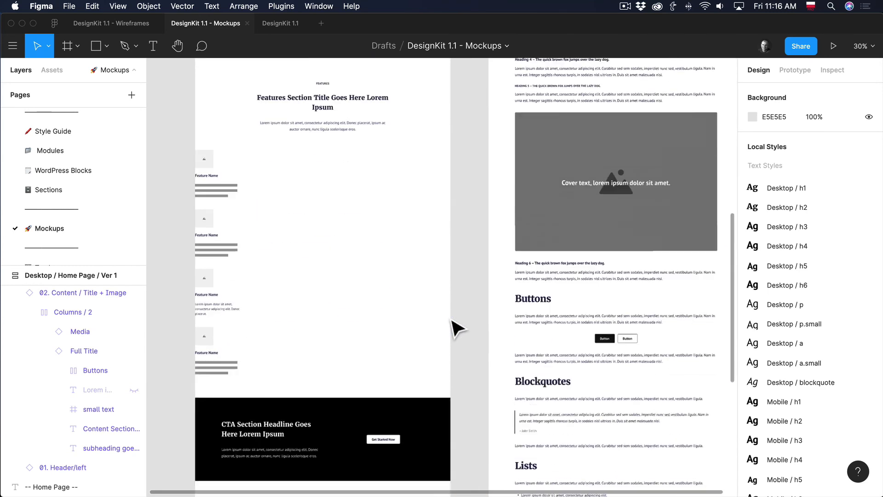
# - Review the headings across the landing page components on the Sections page, from pricing to podcast sections
pyautogui.click(59, 190)
pyautogui.hscroll(-3, 506, 217)
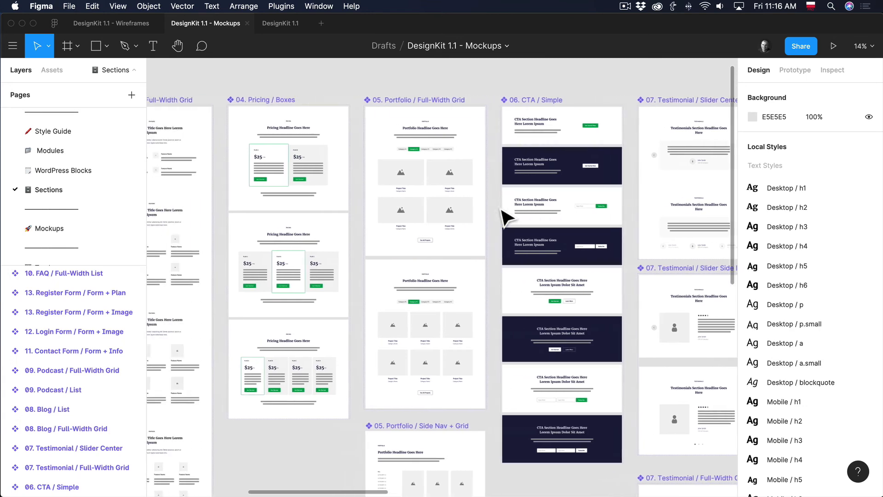
pyautogui.scroll(-4, 506, 217)
pyautogui.scroll(4, 506, 217)
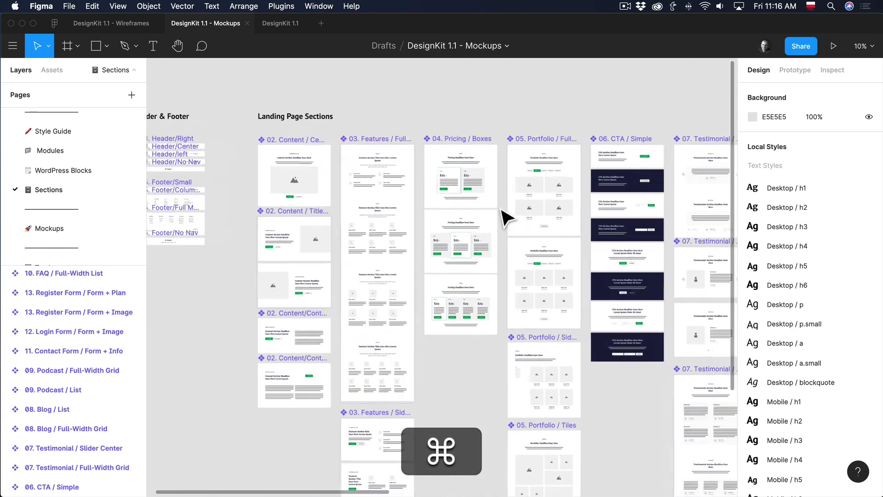
pyautogui.hscroll(5, 506, 217)
pyautogui.hscroll(3, 506, 217)
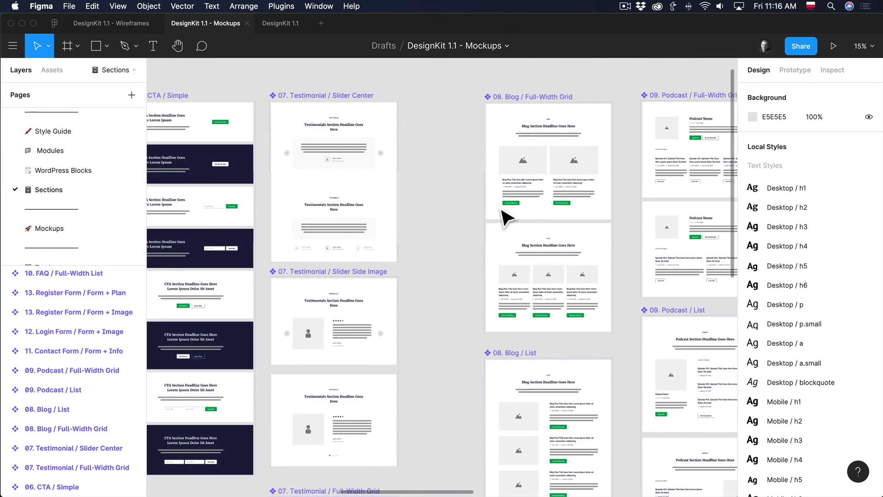
# - On the Style Guide page, use the Batch Styler plugin to change the Desktop / h3, h4 and h5 text styles to Merriweather
pyautogui.click(69, 135)
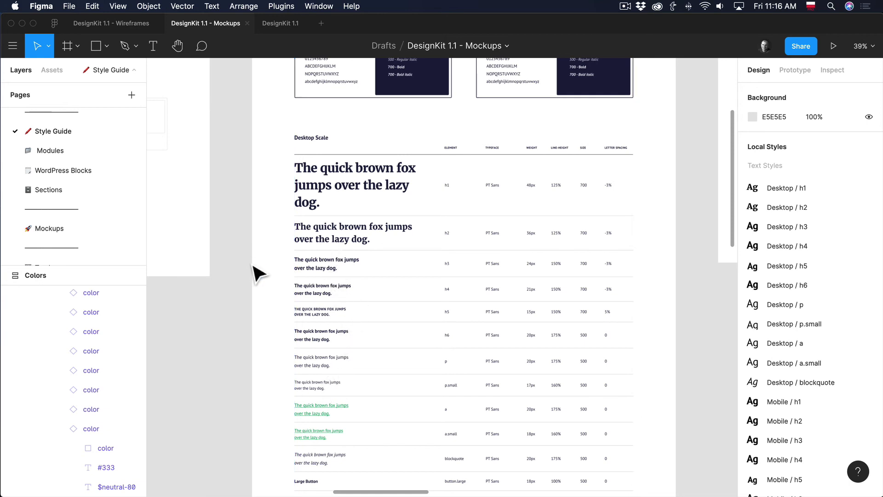
pyautogui.click(281, 6)
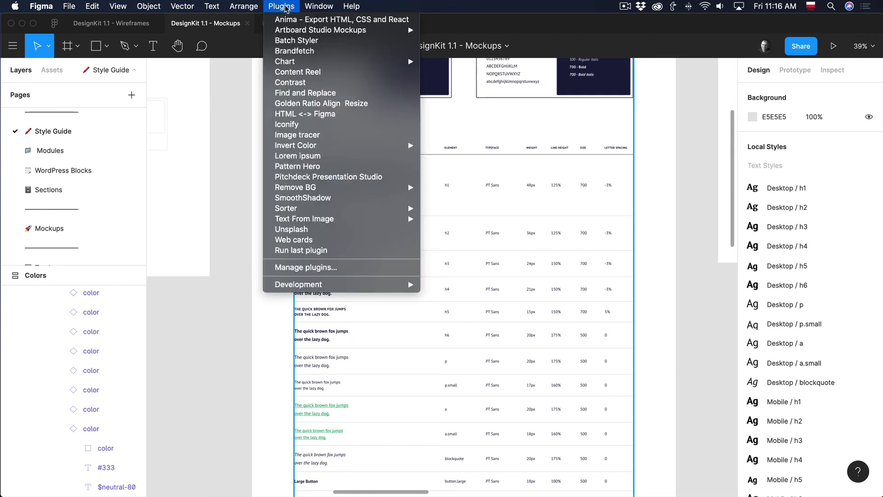
pyautogui.click(304, 41)
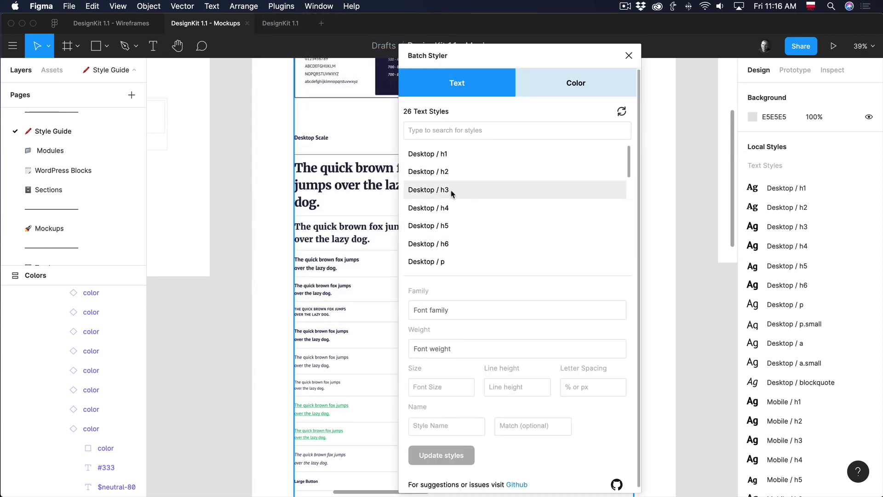
pyautogui.click(452, 193)
pyautogui.scroll(-1, 455, 199)
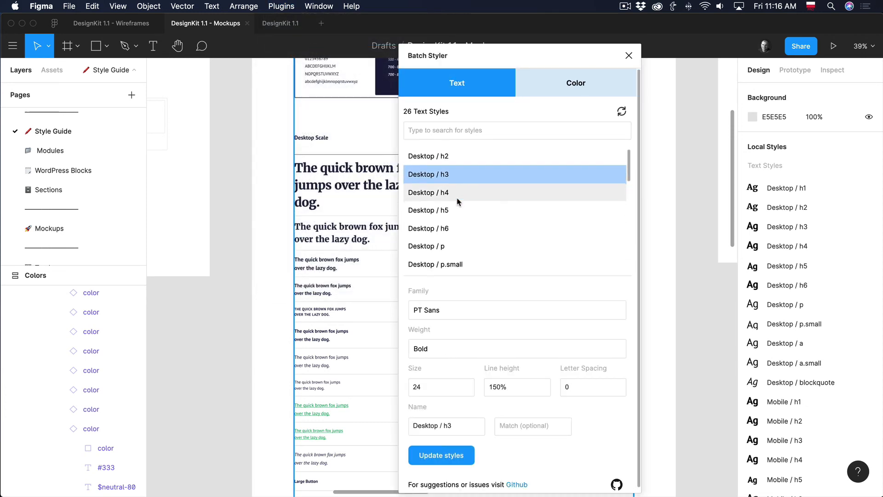
pyautogui.keyDown('shift'); pyautogui.click(453, 205); pyautogui.keyUp('shift')
pyautogui.click(448, 308)
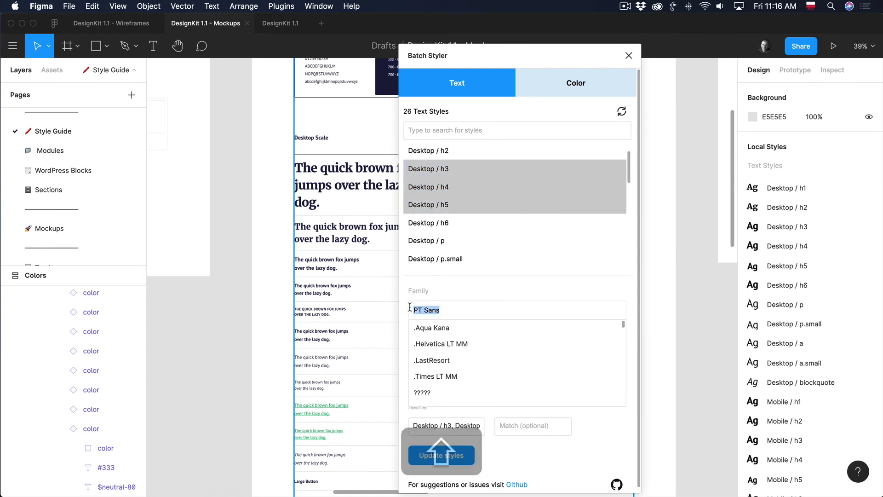
pyautogui.write('merri')
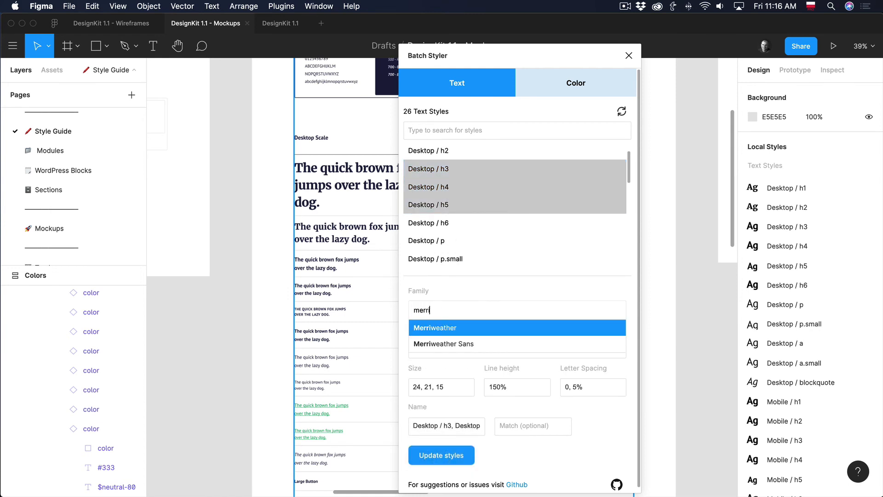
pyautogui.click(439, 327)
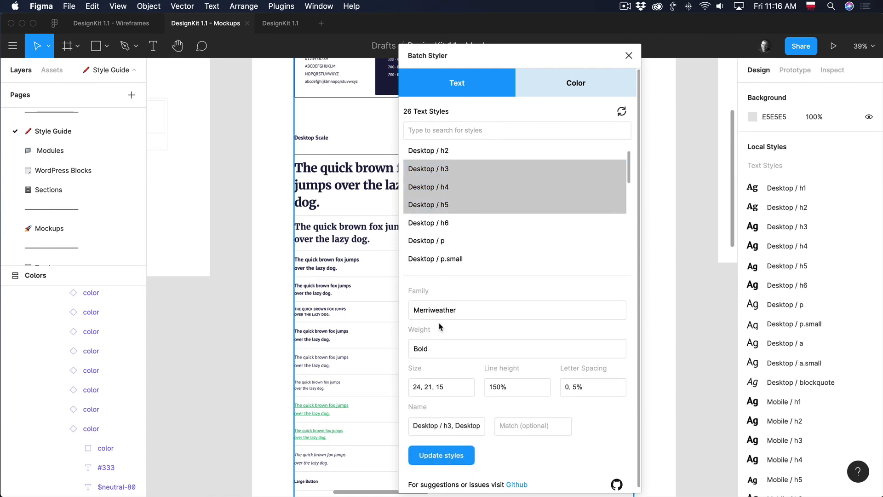
pyautogui.click(463, 458)
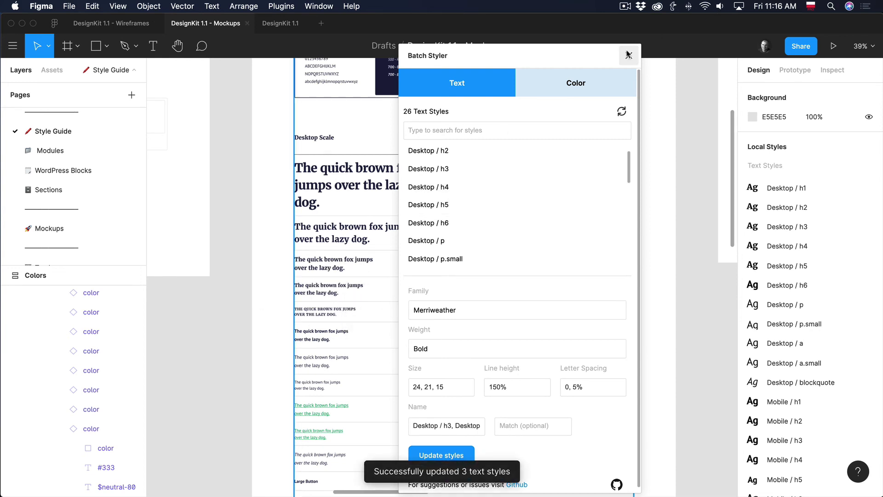
pyautogui.click(628, 55)
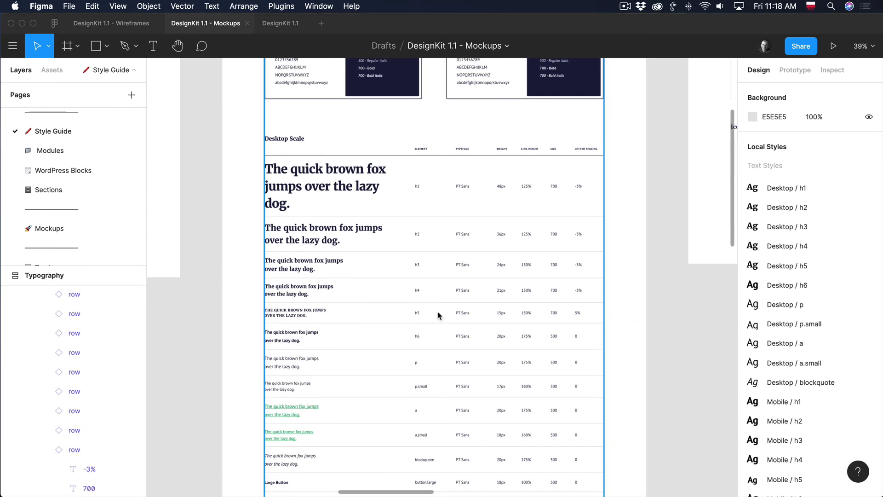
# - Review the Desktop Scale samples in the Typography frame and the swatches in the Colors frame
pyautogui.scroll(-3, 438, 316)
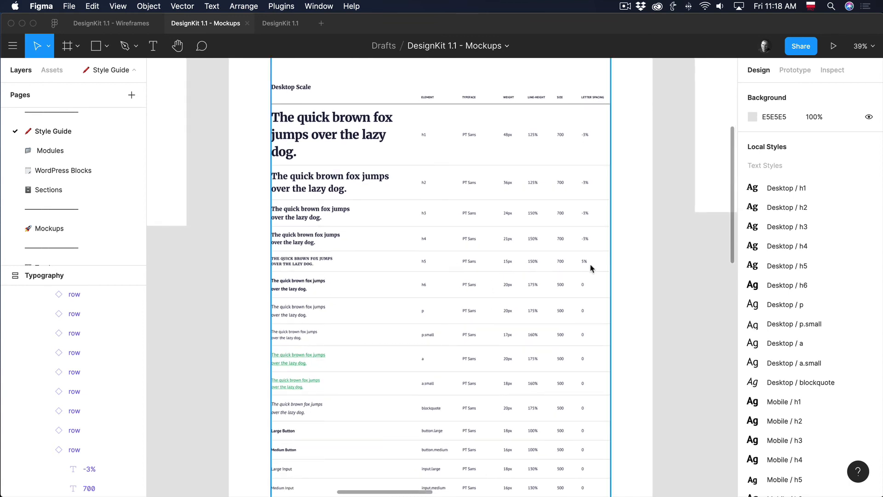
pyautogui.scroll(-5, 584, 292)
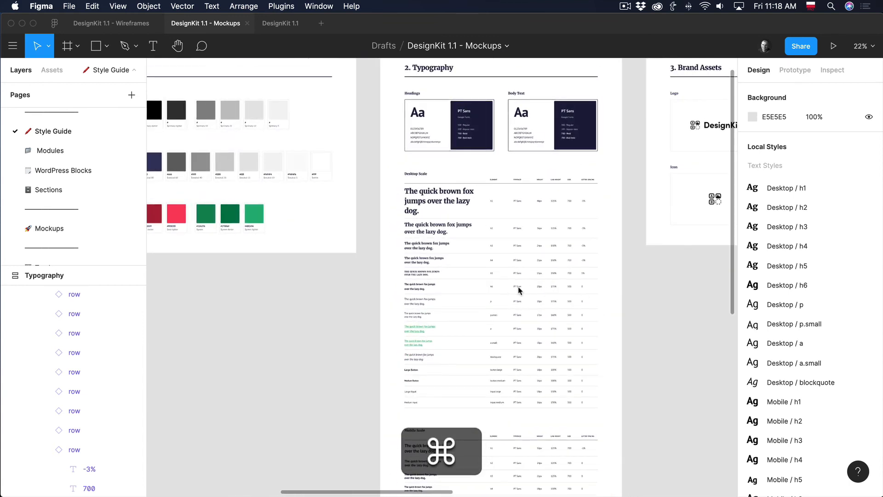
pyautogui.hscroll(-3, 570, 290)
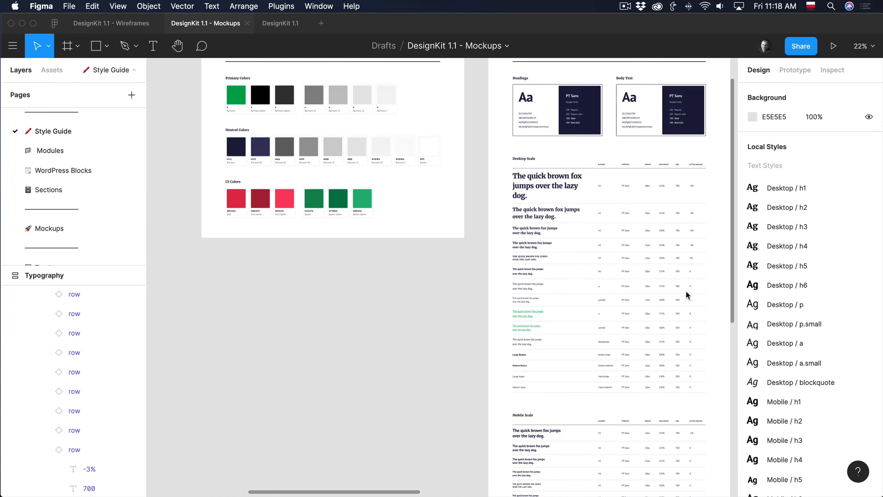
pyautogui.scroll(3, 668, 303)
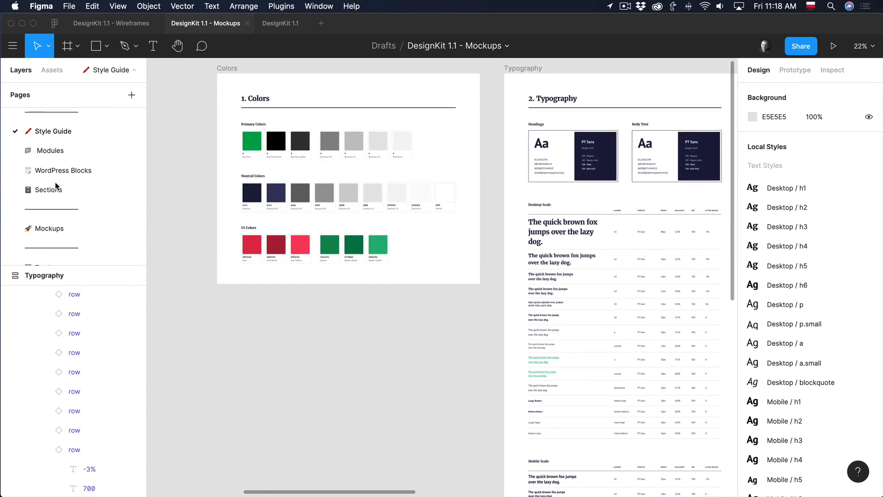
pyautogui.scroll(3, 230, 115)
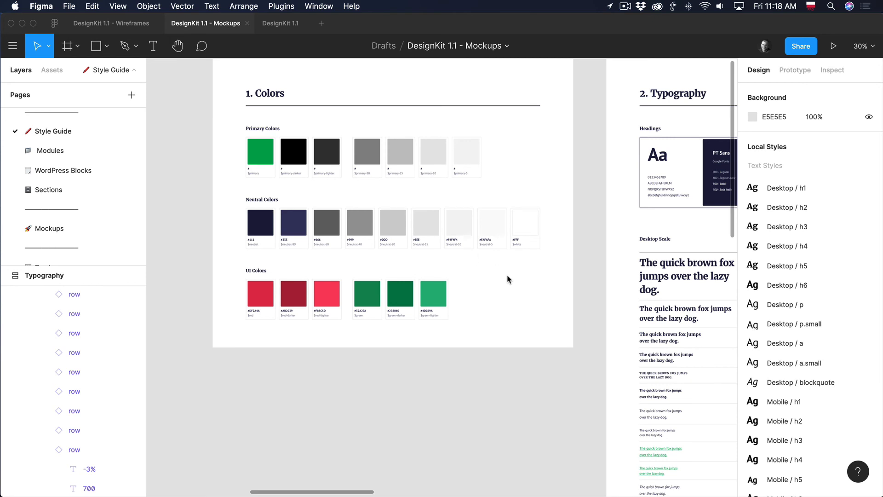
pyautogui.scroll(-2, 467, 275)
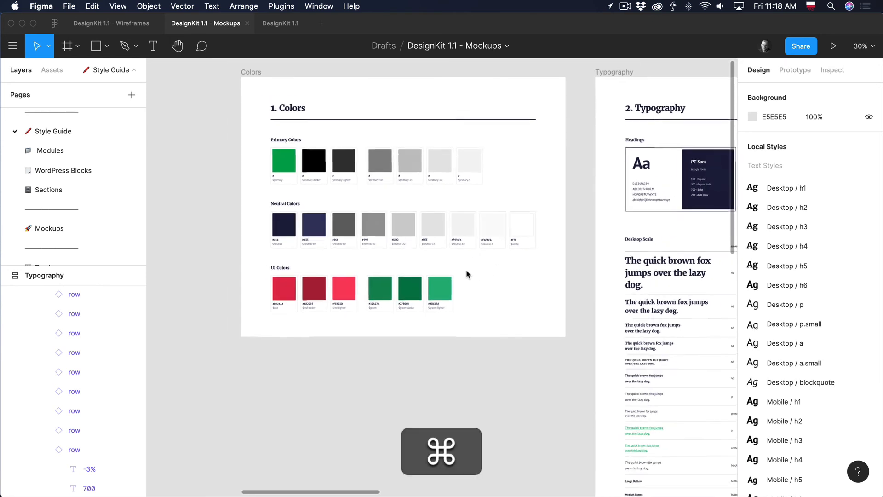
# - Inspect the Logo/Default component in the Brand Assets frame, including its Icon/Default and DesignKit wordmark layers
pyautogui.hscroll(10, 467, 275)
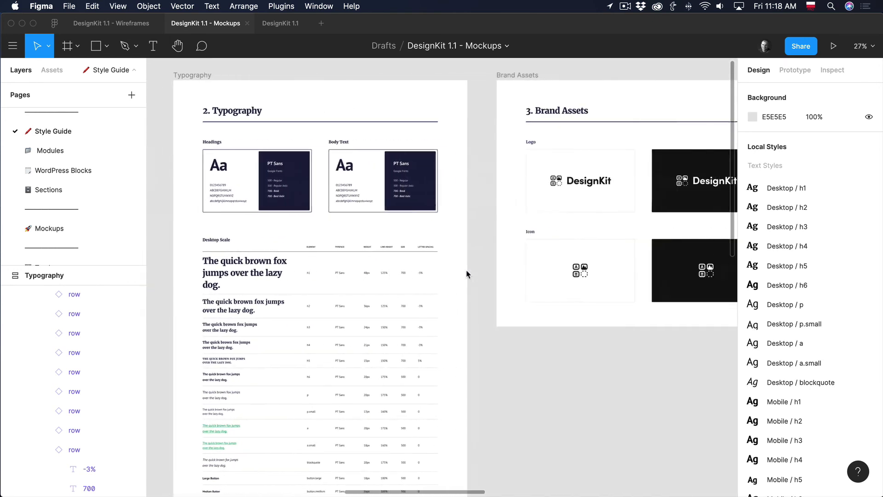
pyautogui.hscroll(4, 467, 274)
pyautogui.scroll(2, 467, 275)
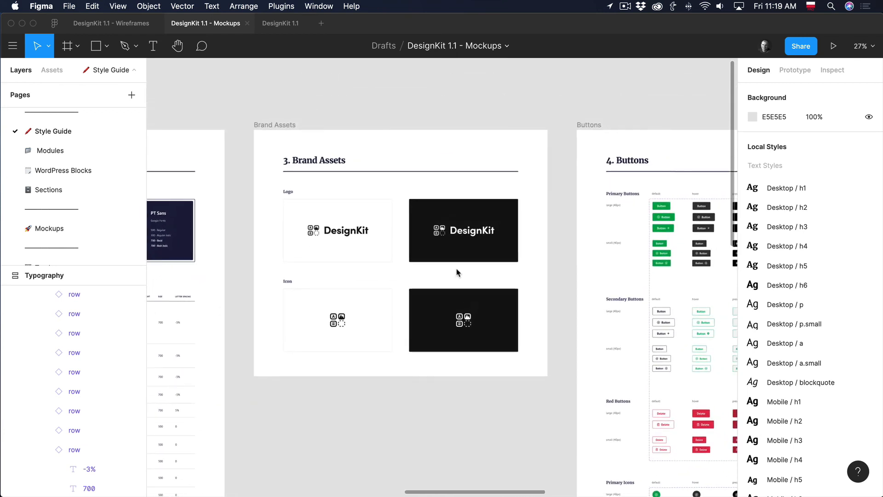
pyautogui.click(332, 234)
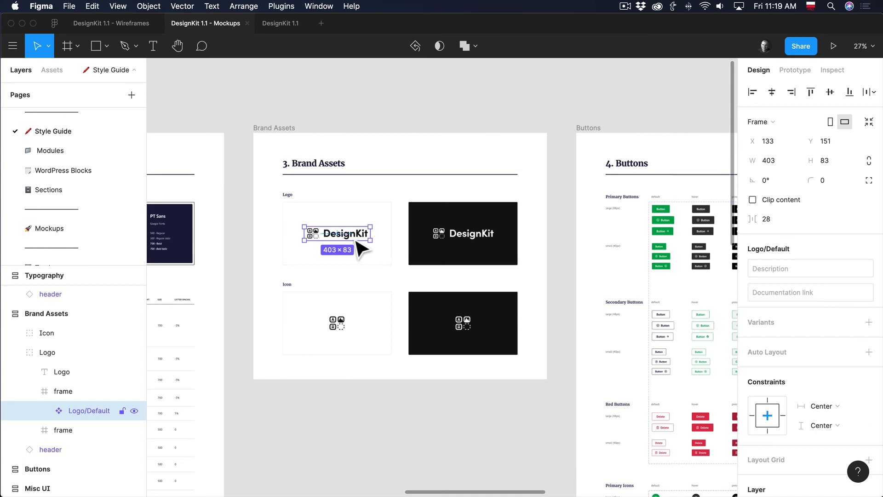
pyautogui.scroll(2, 357, 242)
pyautogui.keyDown('super'); pyautogui.click(357, 243); pyautogui.keyUp('super')
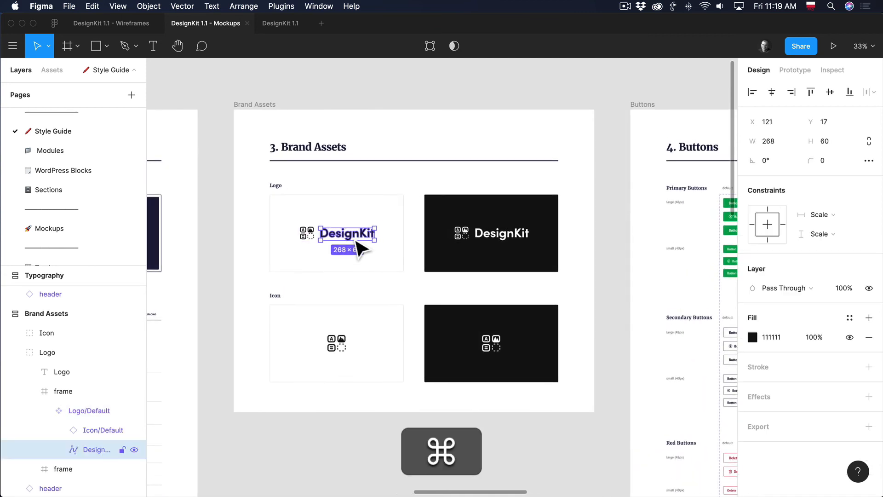
pyautogui.click(94, 404)
pyautogui.click(97, 432)
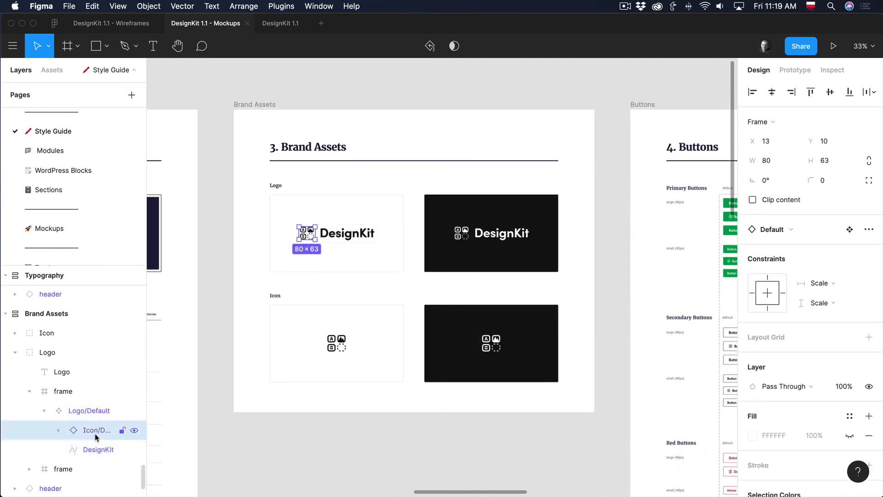
pyautogui.click(98, 447)
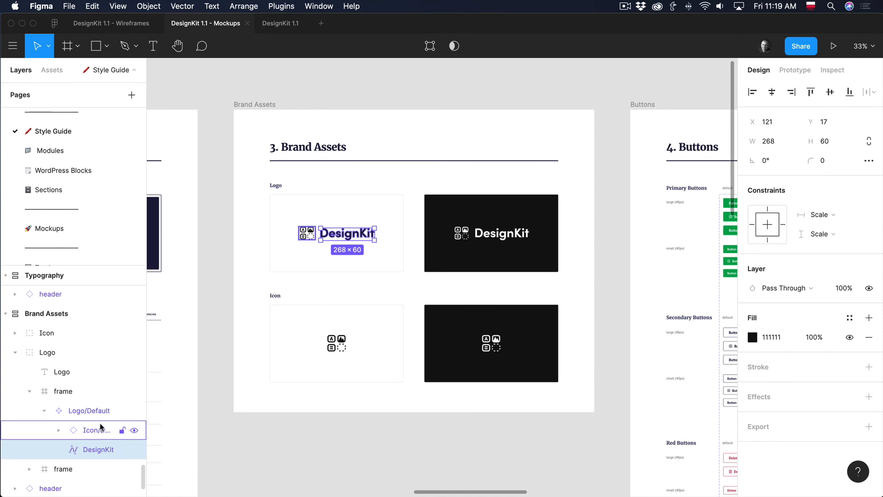
pyautogui.click(101, 414)
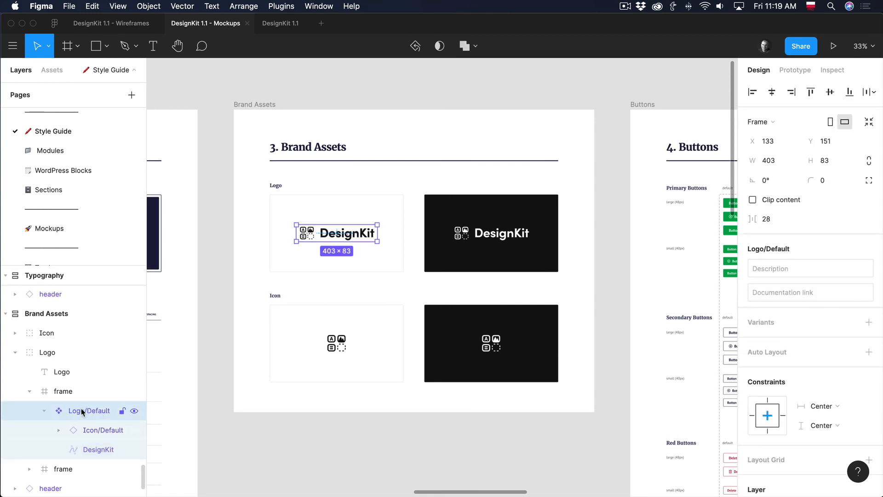
# - Inspect the large default primary button variant without an icon in the Buttons frame
pyautogui.hscroll(6, 416, 288)
pyautogui.hscroll(2, 416, 288)
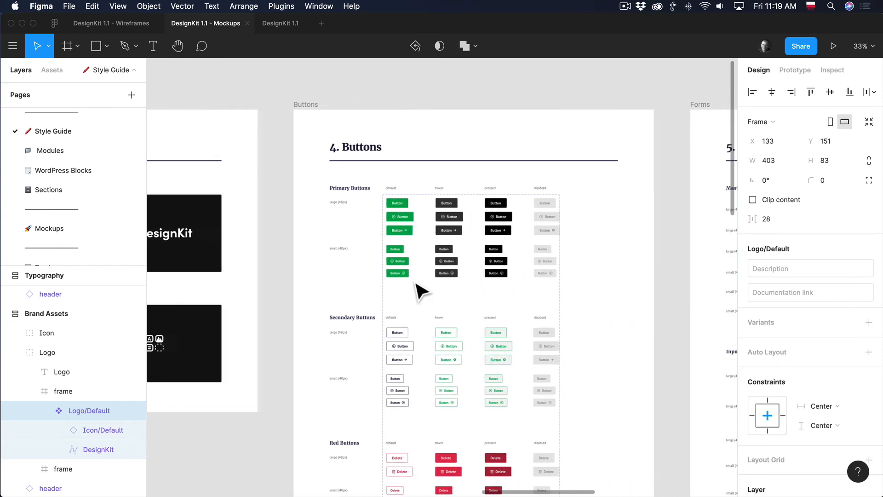
pyautogui.click(479, 209)
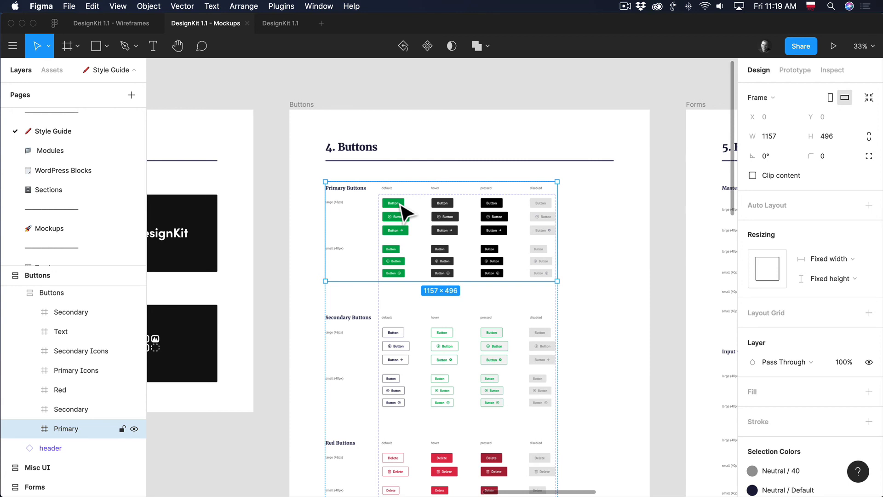
pyautogui.keyDown('super'); pyautogui.click(405, 207); pyautogui.keyUp('super')
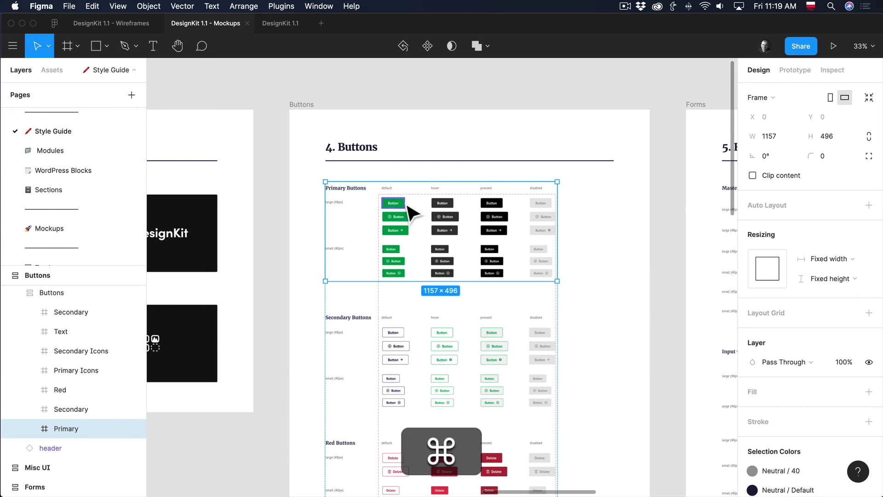
pyautogui.scroll(4, 411, 212)
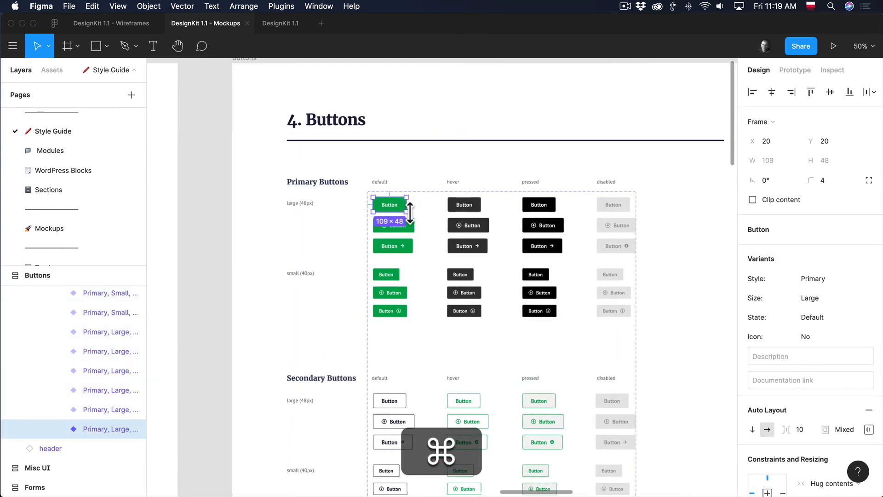
pyautogui.scroll(2, 411, 213)
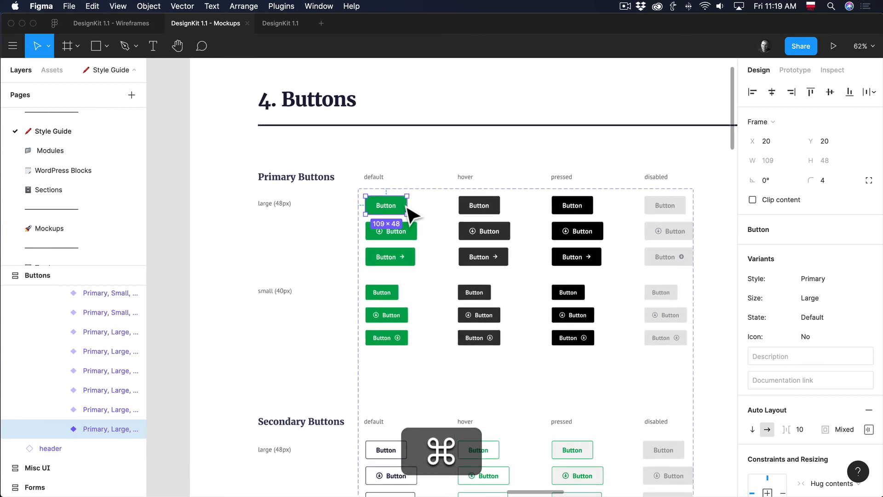
pyautogui.hscroll(2, 411, 212)
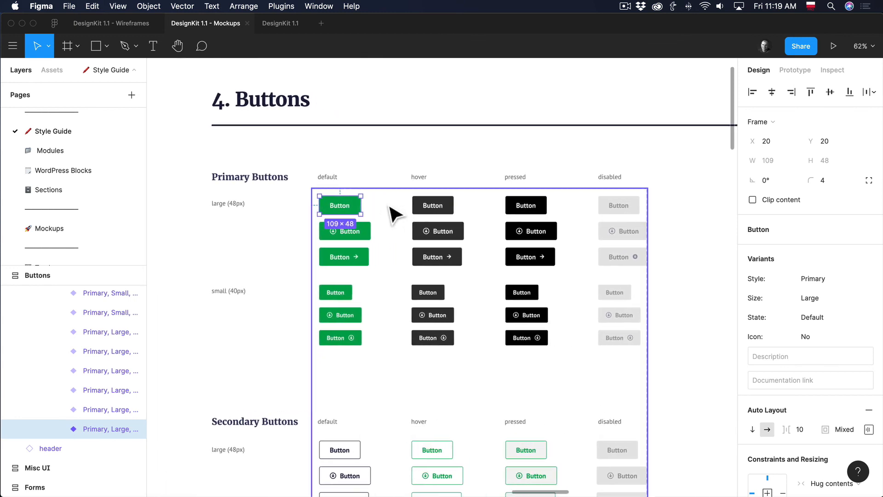
# - Set the top and bottom padding of the large default primary button without an icon to 35 and move the button up slightly
pyautogui.scroll(3, 300, 207)
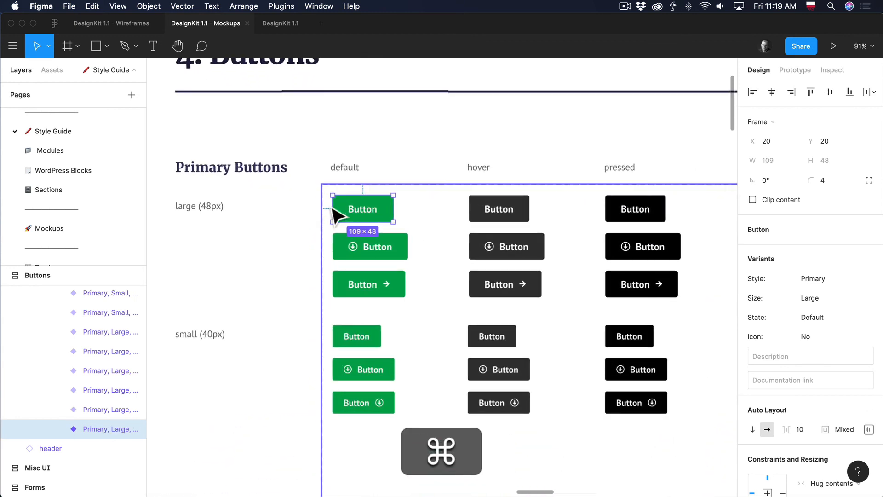
pyautogui.scroll(-3, 340, 209)
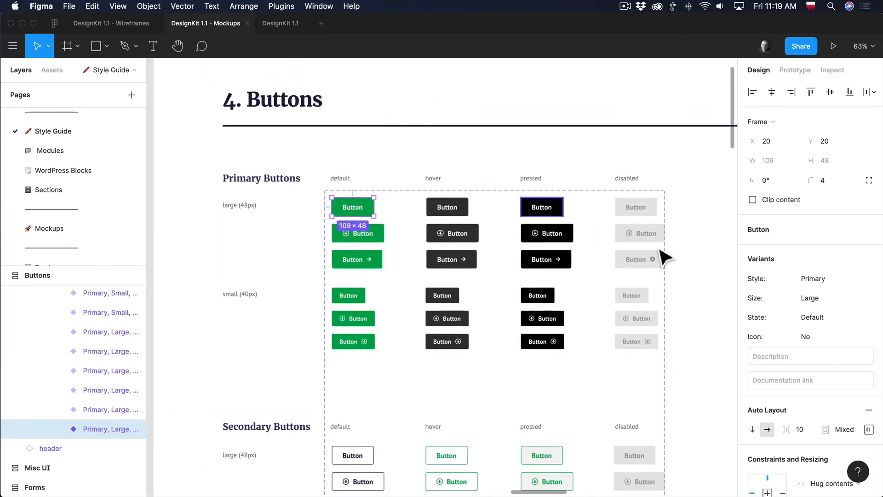
pyautogui.scroll(-5, 856, 328)
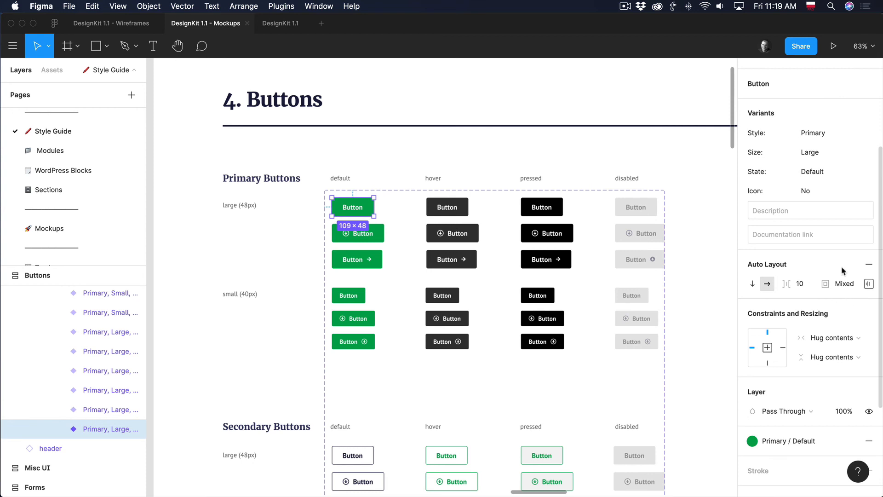
pyautogui.click(868, 284)
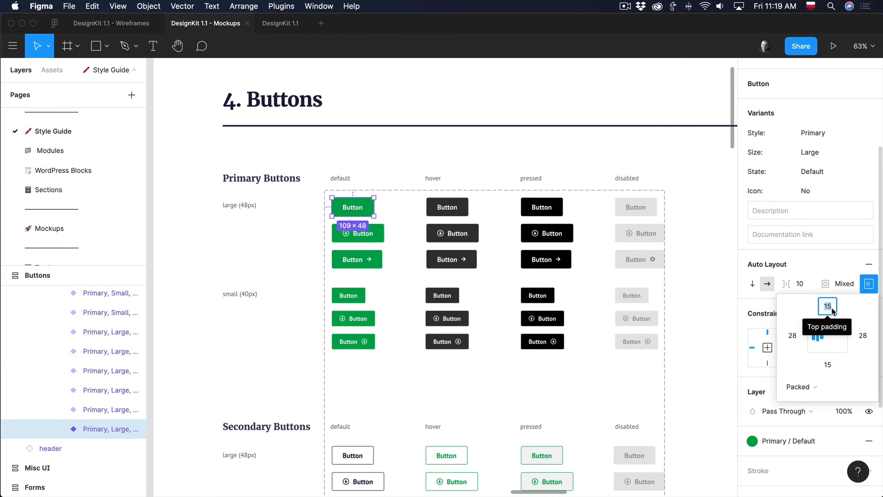
pyautogui.write('35')
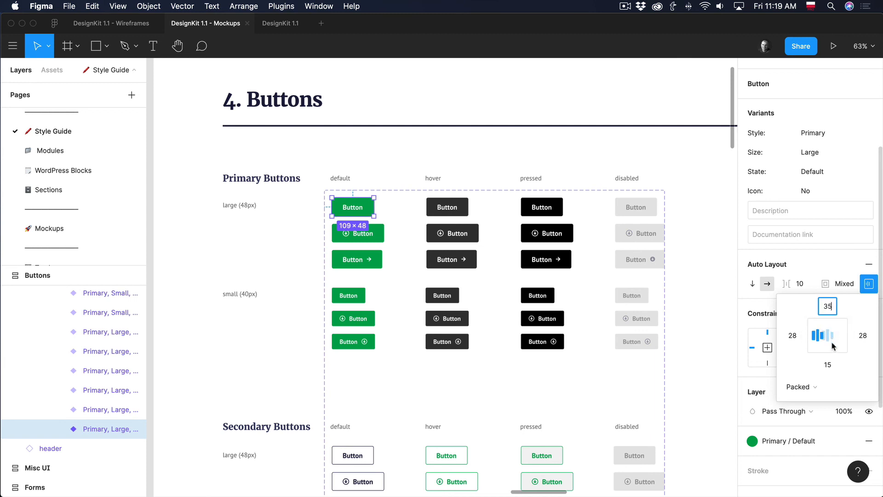
pyautogui.click(830, 363)
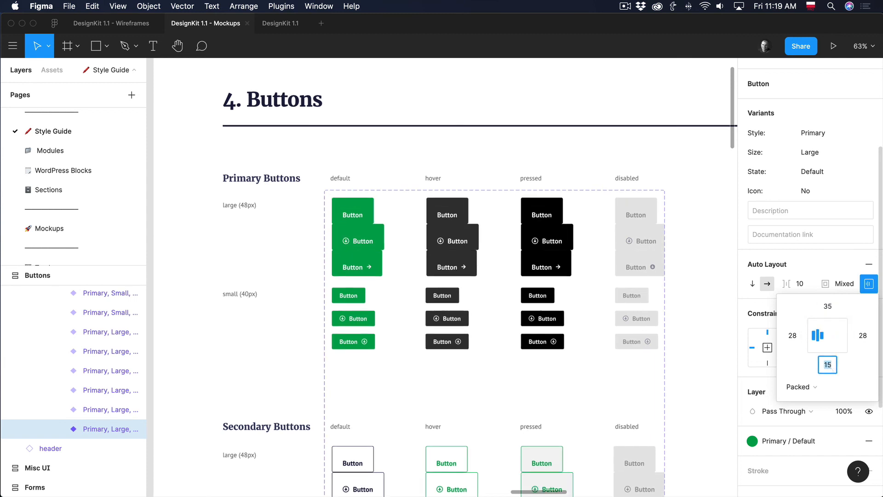
pyautogui.press('Return')
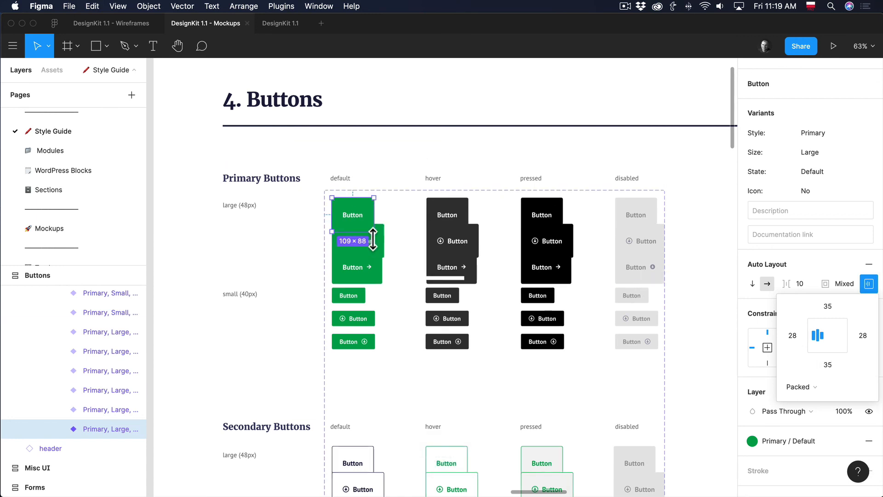
pyautogui.moveTo(371, 217); pyautogui.dragTo(373, 207)
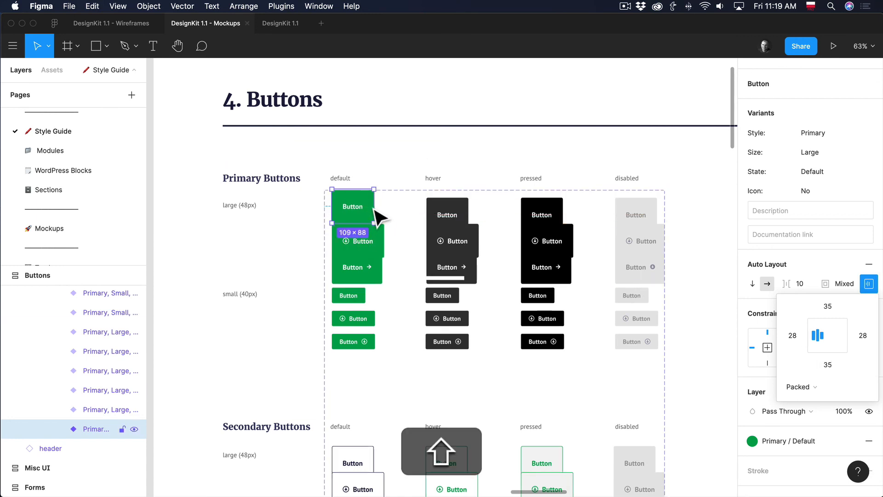
# - Set the left and right padding of the same large default primary button to 50
pyautogui.moveTo(793, 335); pyautogui.dragTo(6, 337)
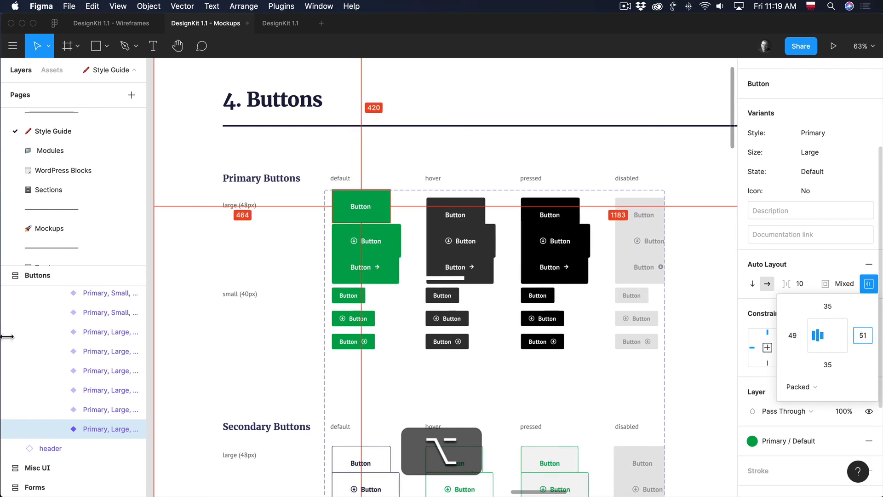
pyautogui.moveTo(859, 335); pyautogui.dragTo(863, 337)
pyautogui.write('50')
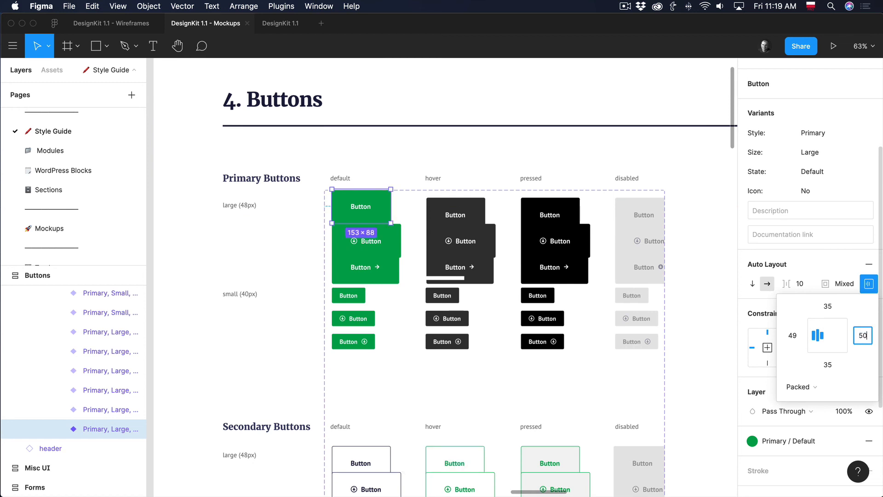
pyautogui.press('Return')
pyautogui.write('5')
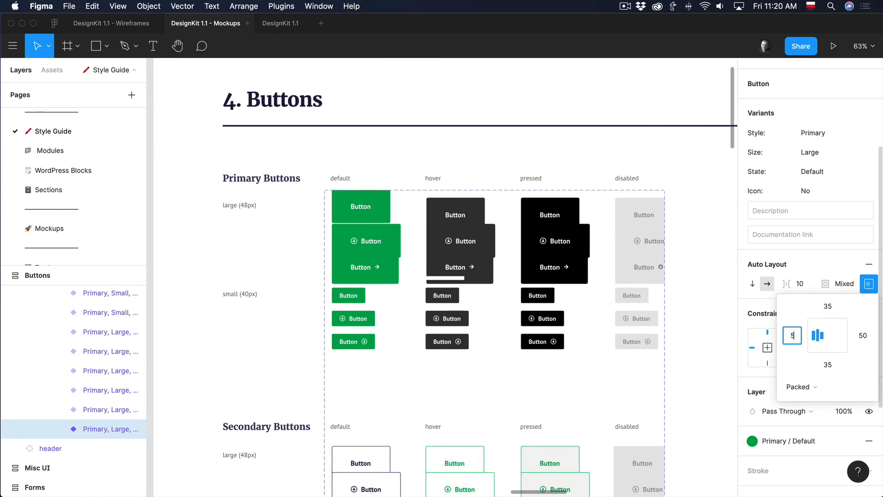
pyautogui.write('0')
pyautogui.press('Return')
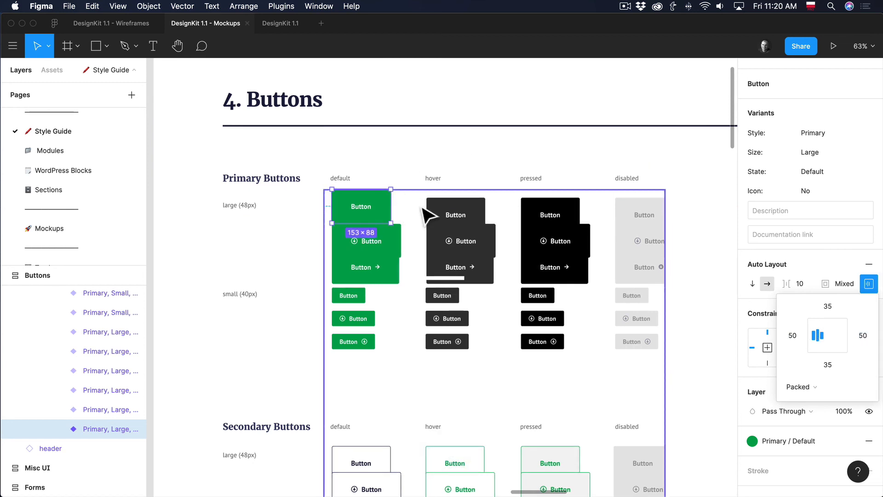
# - Review the secondary button variants and inspect the Get Started and Learn More buttons in the Desktop / Home Page / Ver 1 header section on the Mockups page
pyautogui.click(423, 209)
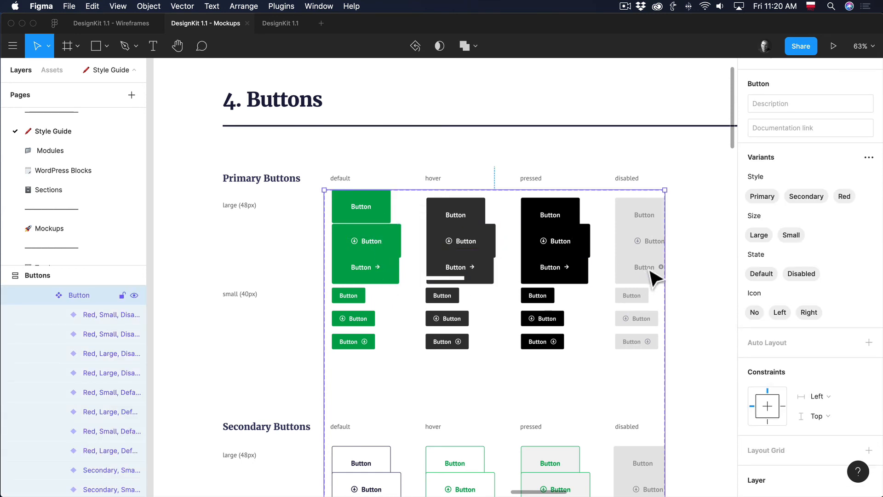
pyautogui.scroll(-5, 652, 275)
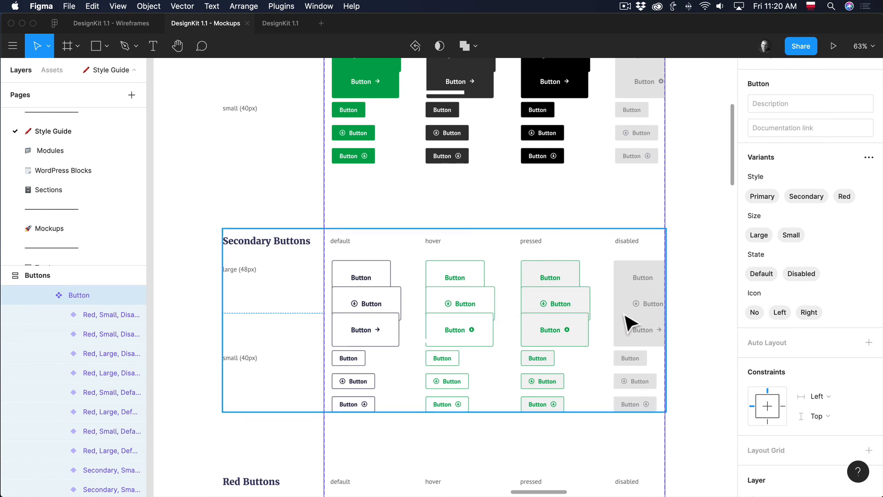
pyautogui.click(53, 228)
pyautogui.scroll(10, 216, 223)
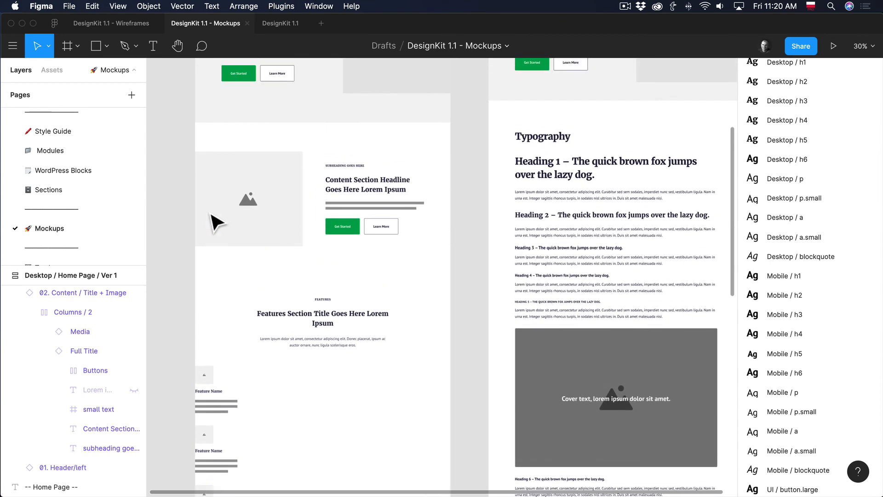
pyautogui.scroll(5, 281, 230)
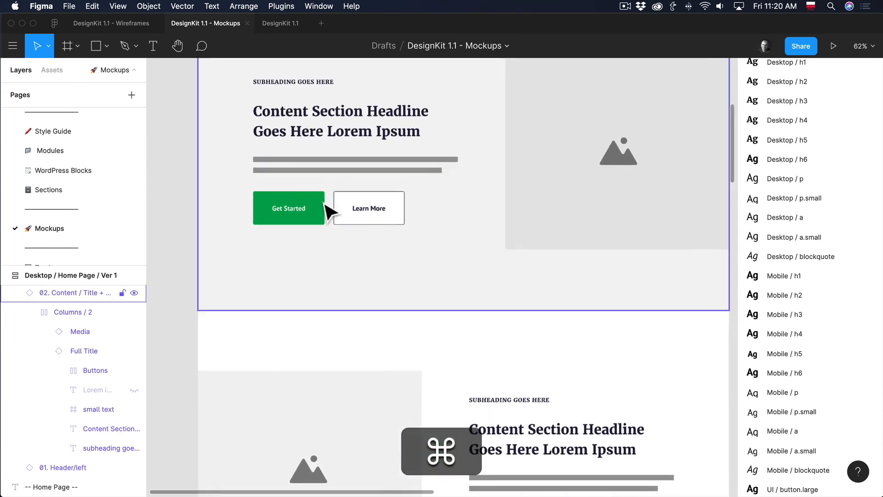
pyautogui.keyDown('super'); pyautogui.click(390, 207); pyautogui.keyUp('super')
pyautogui.keyDown('super'); pyautogui.click(390, 207); pyautogui.keyUp('super')
pyautogui.scroll(3, 389, 205)
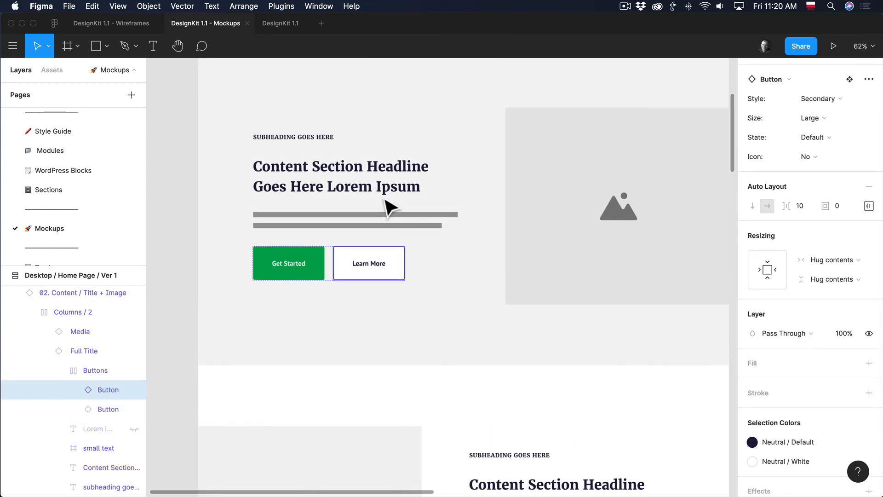
pyautogui.scroll(-3, 391, 202)
pyautogui.scroll(2, 562, 201)
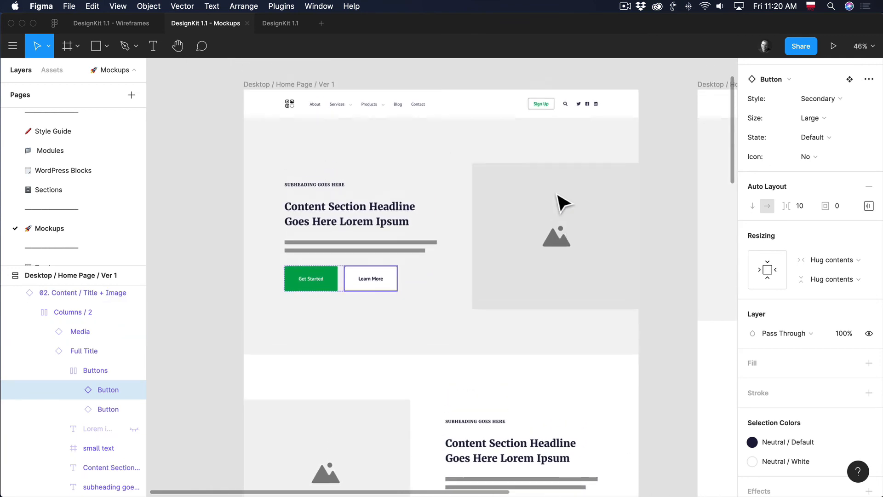
pyautogui.click(446, 159)
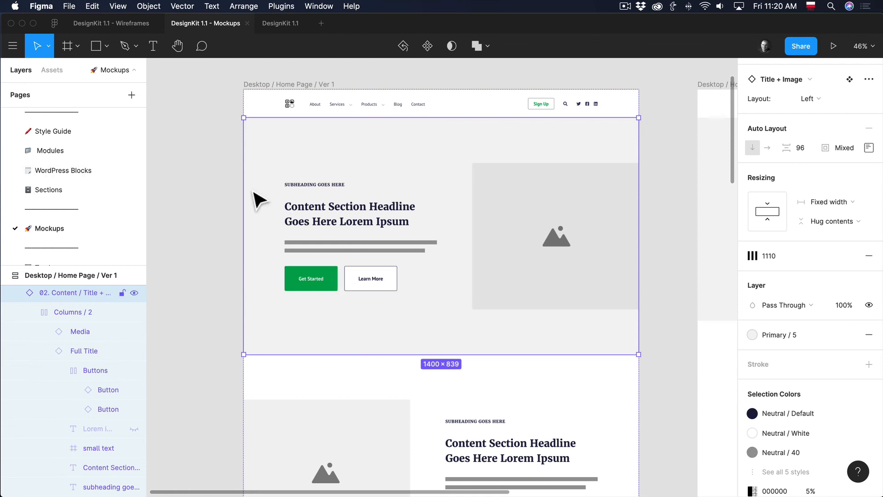
# - Inspect the large default Input with Label component and its nested Field in the Forms frame of the Style Guide page
pyautogui.click(67, 138)
pyautogui.scroll(-5, 442, 257)
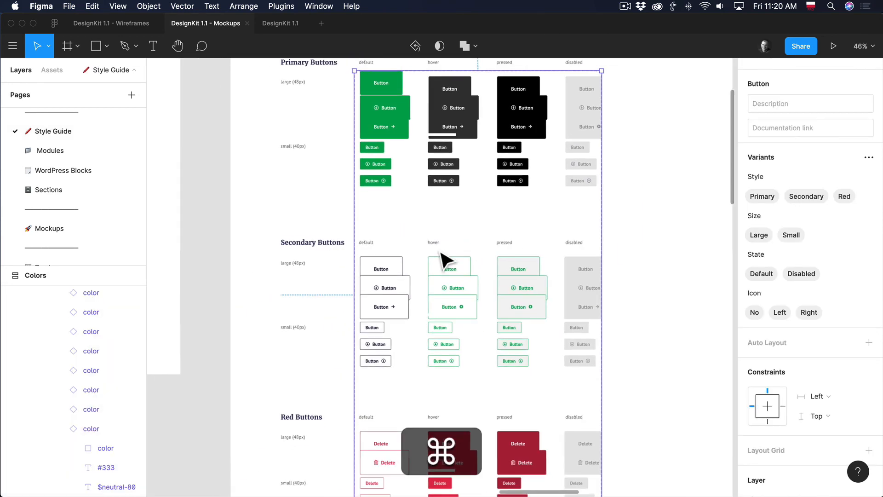
pyautogui.hscroll(10, 443, 260)
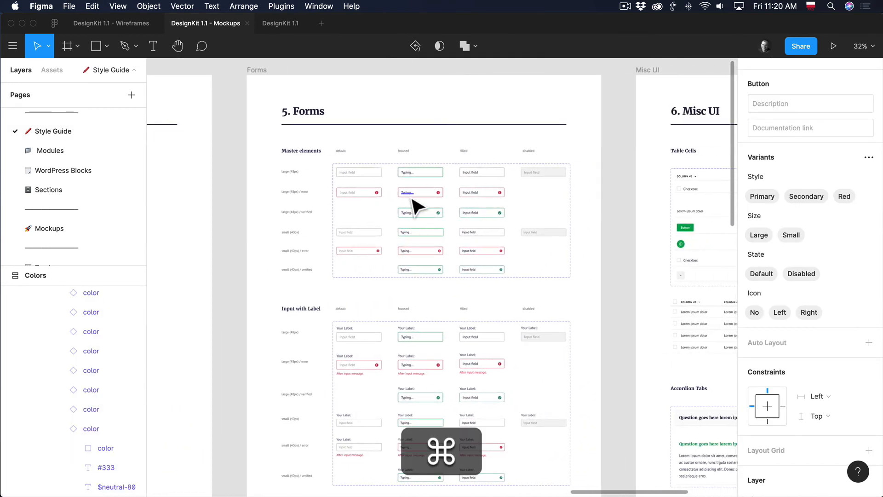
pyautogui.scroll(5, 414, 203)
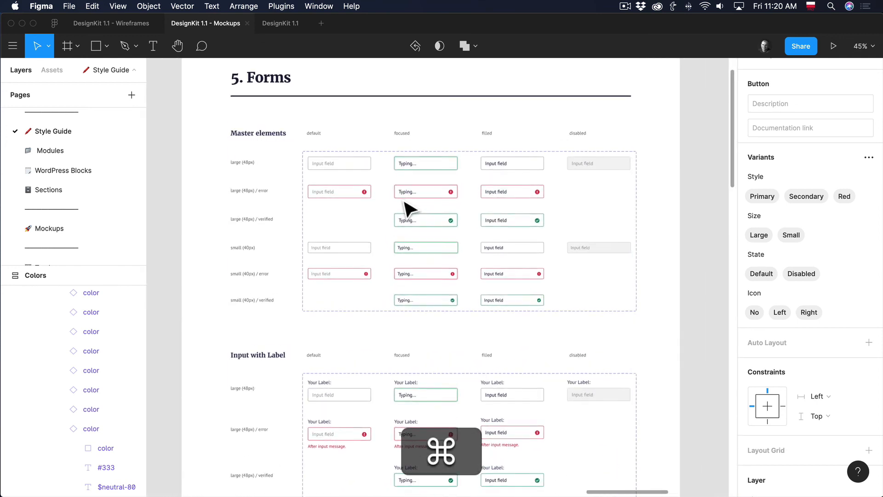
pyautogui.scroll(-3, 405, 208)
pyautogui.click(347, 316)
pyautogui.doubleClick(346, 312)
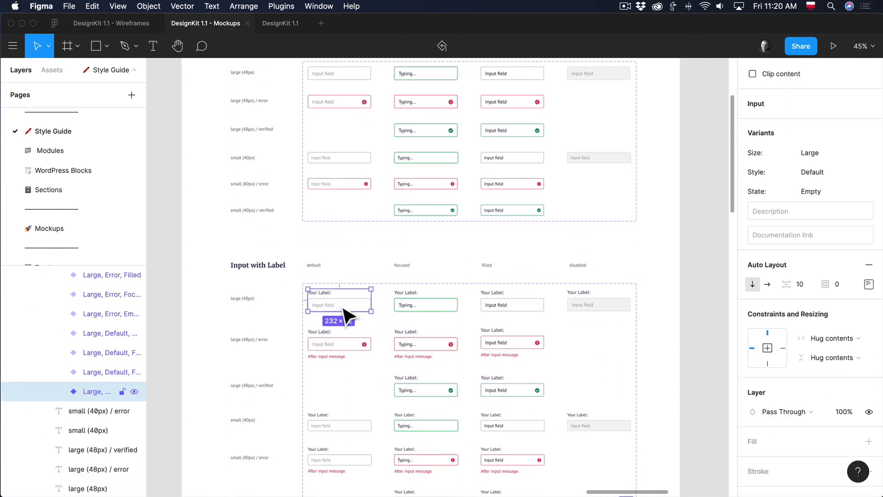
pyautogui.keyDown('super'); pyautogui.click(354, 308); pyautogui.keyUp('super')
pyautogui.scroll(3, 330, 325)
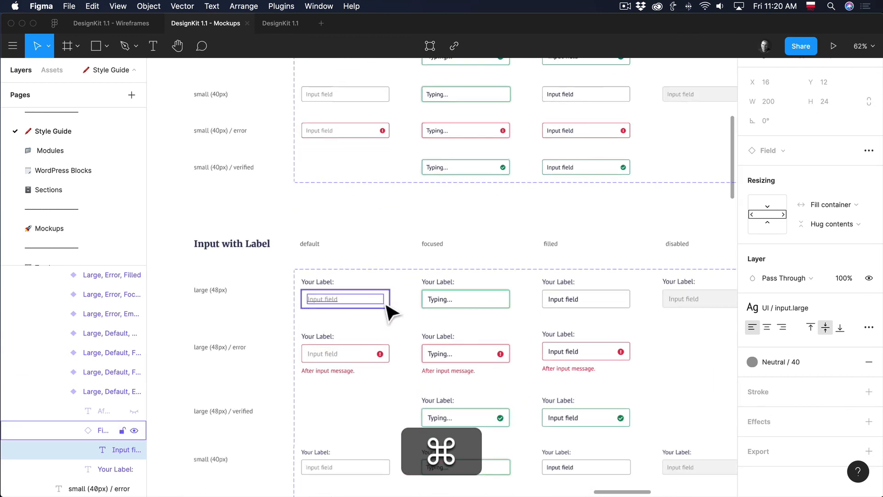
pyautogui.keyDown('super'); pyautogui.click(389, 303); pyautogui.keyUp('super')
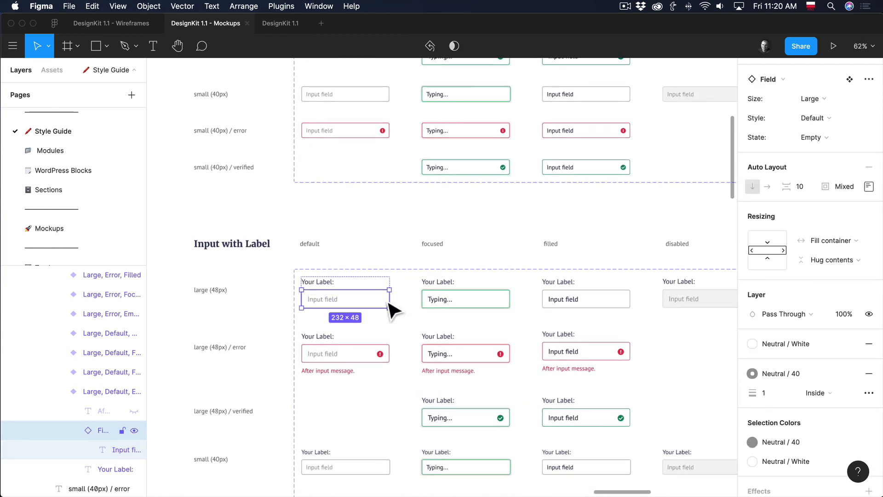
pyautogui.scroll(-2, 391, 310)
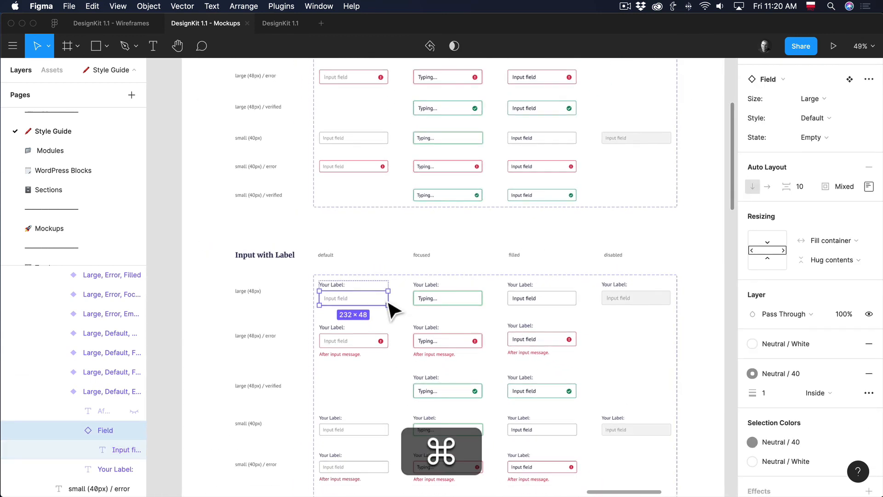
# - Survey the Style Guide frames from Forms back to Typography and return to the Home Page designs on the Mockups page
pyautogui.scroll(-1, 392, 311)
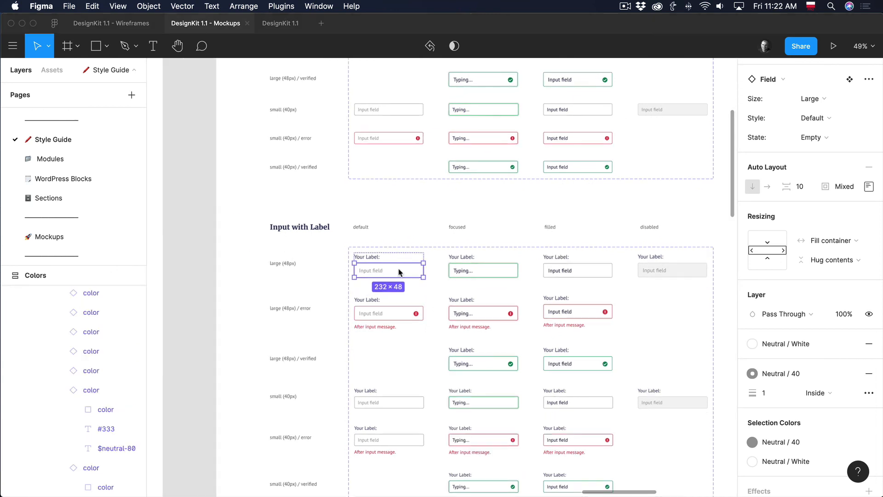
pyautogui.scroll(-4, 400, 272)
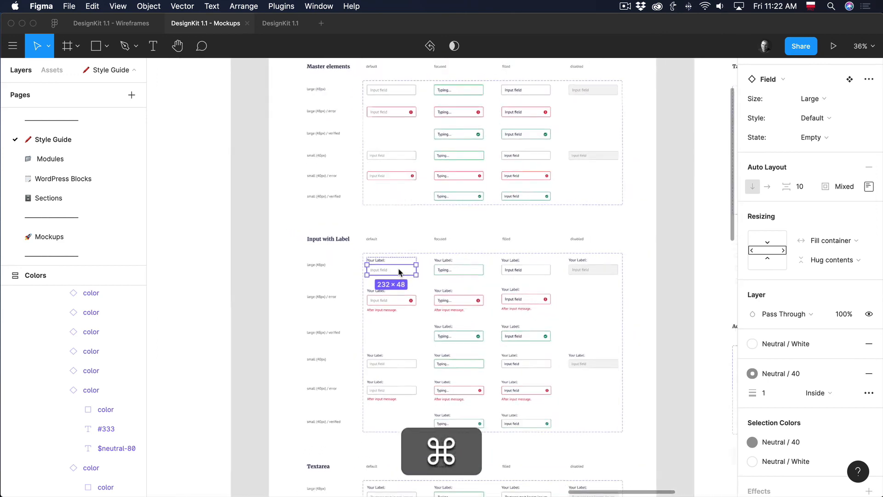
pyautogui.scroll(-6, 400, 272)
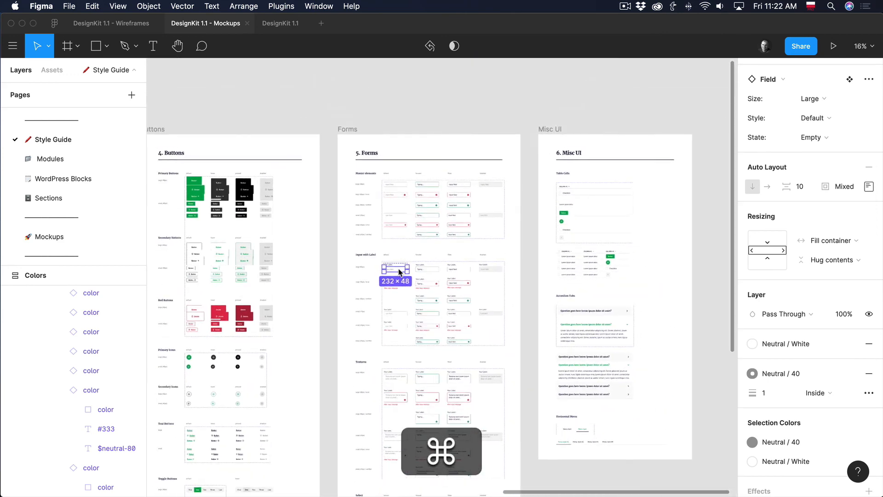
pyautogui.hscroll(-4, 398, 272)
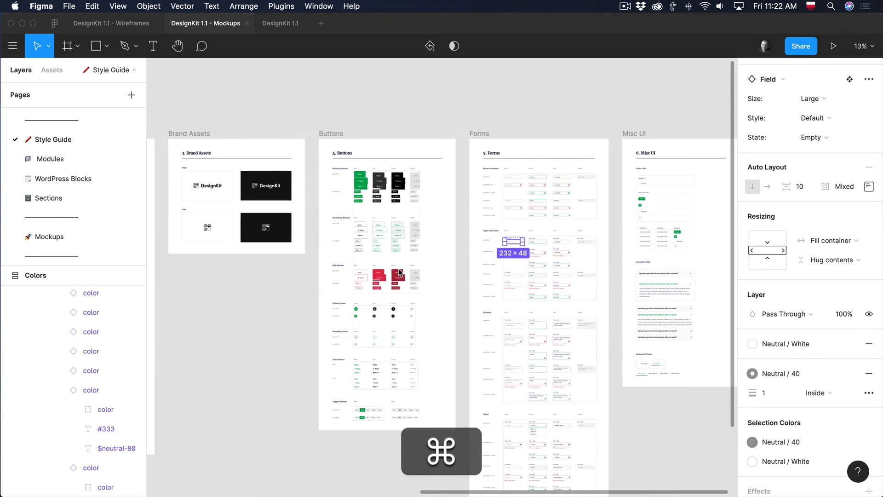
pyautogui.hscroll(-1, 420, 270)
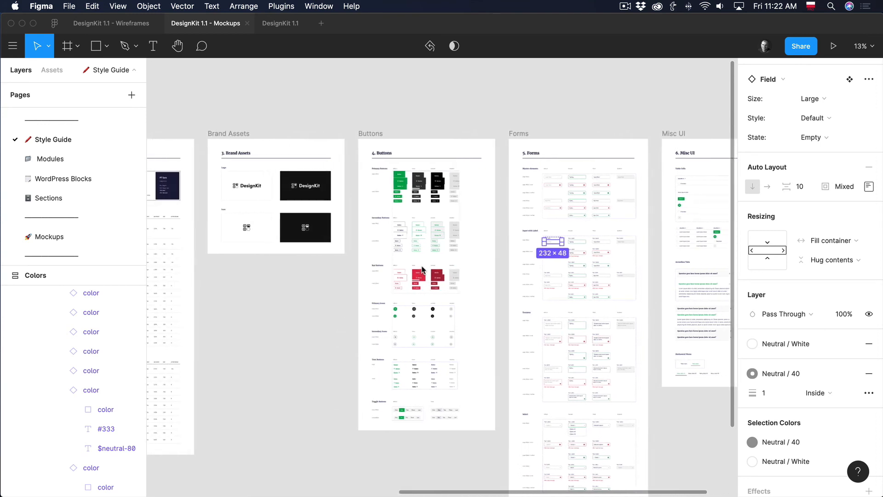
pyautogui.hscroll(-5, 422, 271)
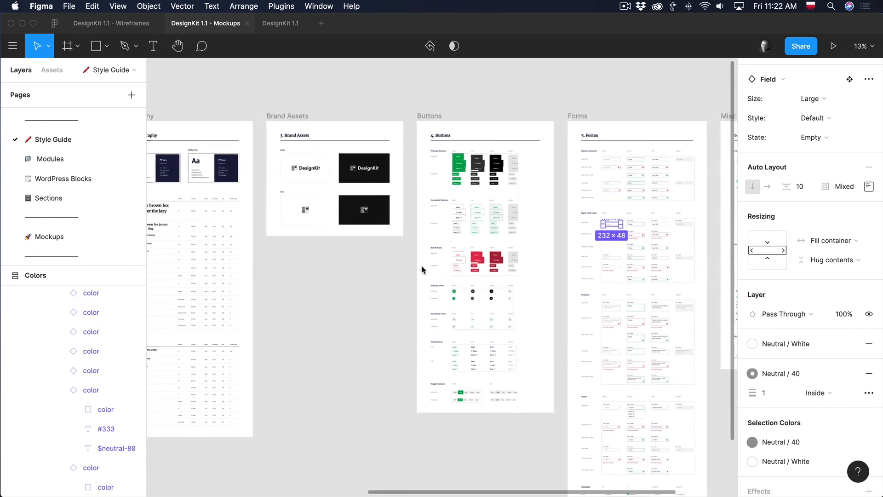
pyautogui.hscroll(-7, 422, 270)
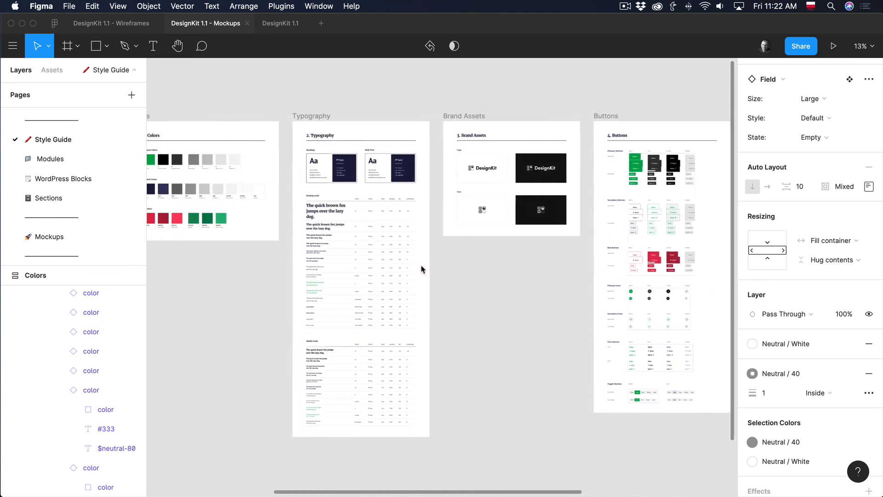
pyautogui.click(50, 236)
pyautogui.scroll(-6, 430, 269)
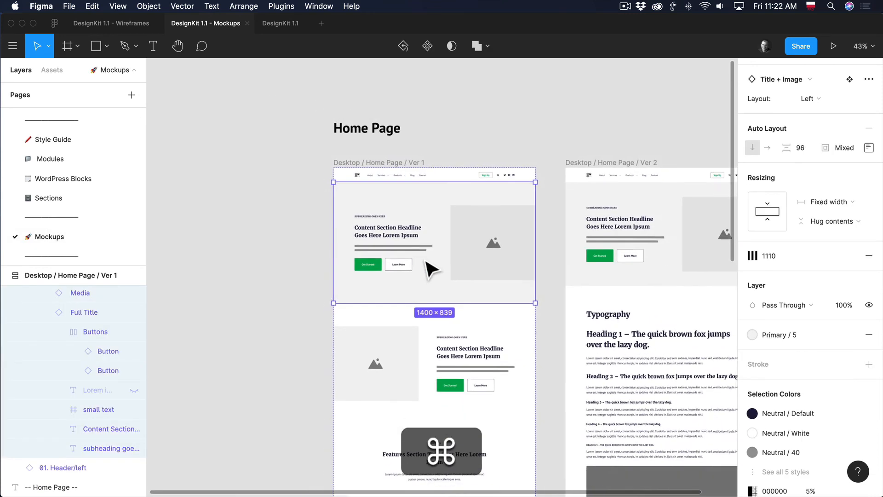